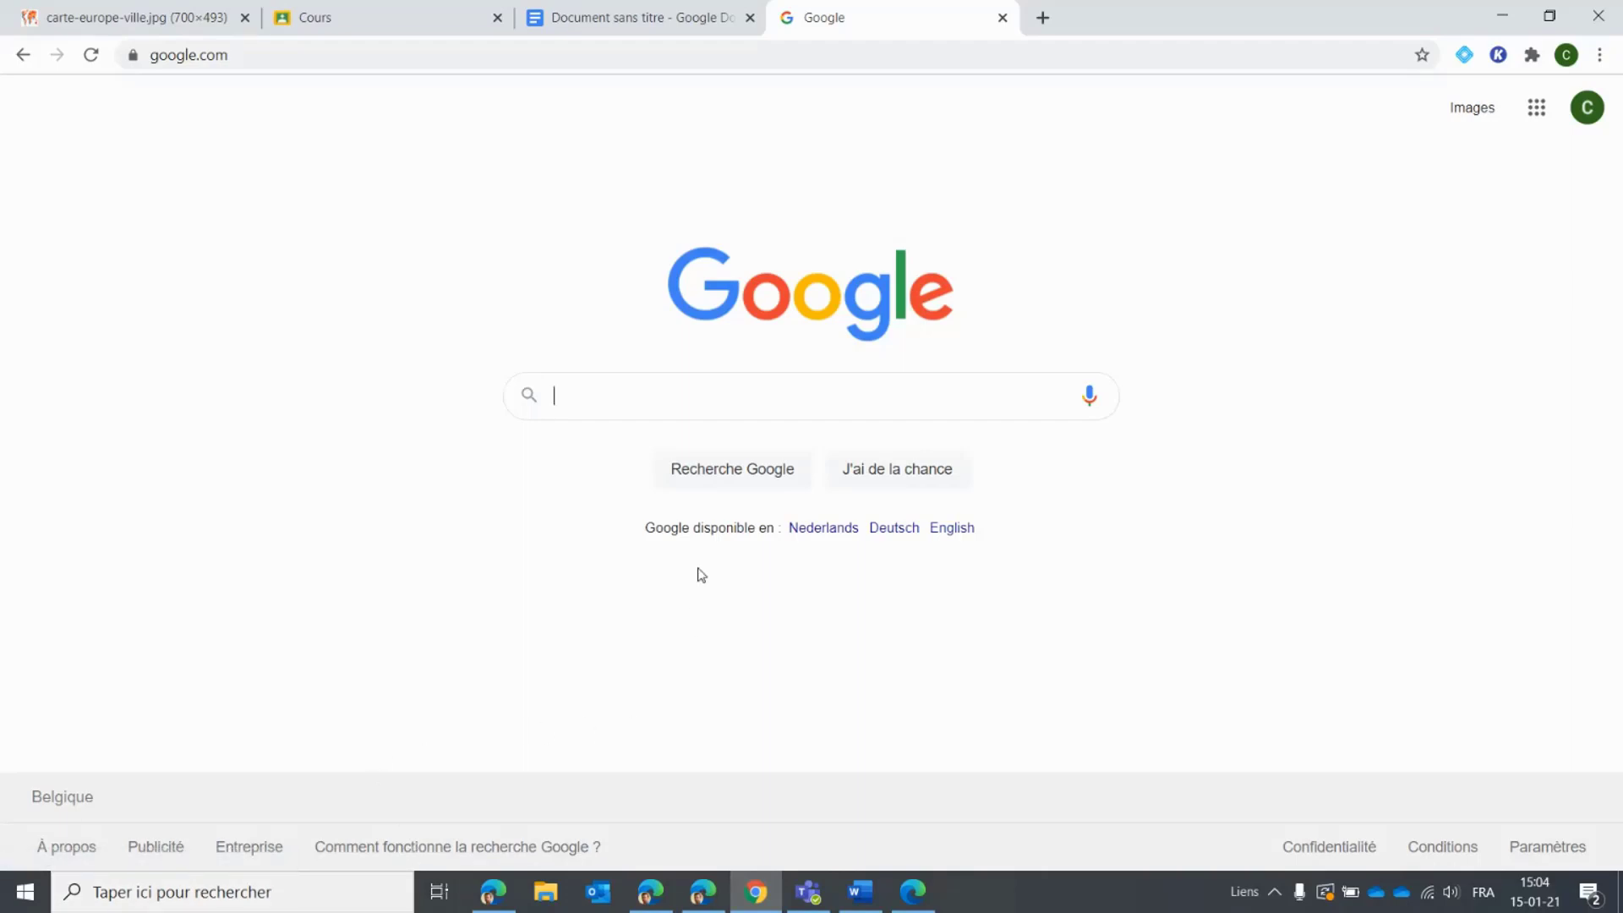
Step: Search Google for "screencastify" and open the Chrome Web Store page of Screencastify - Screen Video Recorder
{"action": "left_click", "coordinate": [699, 389]}
{"action": "type", "text": "sc"}
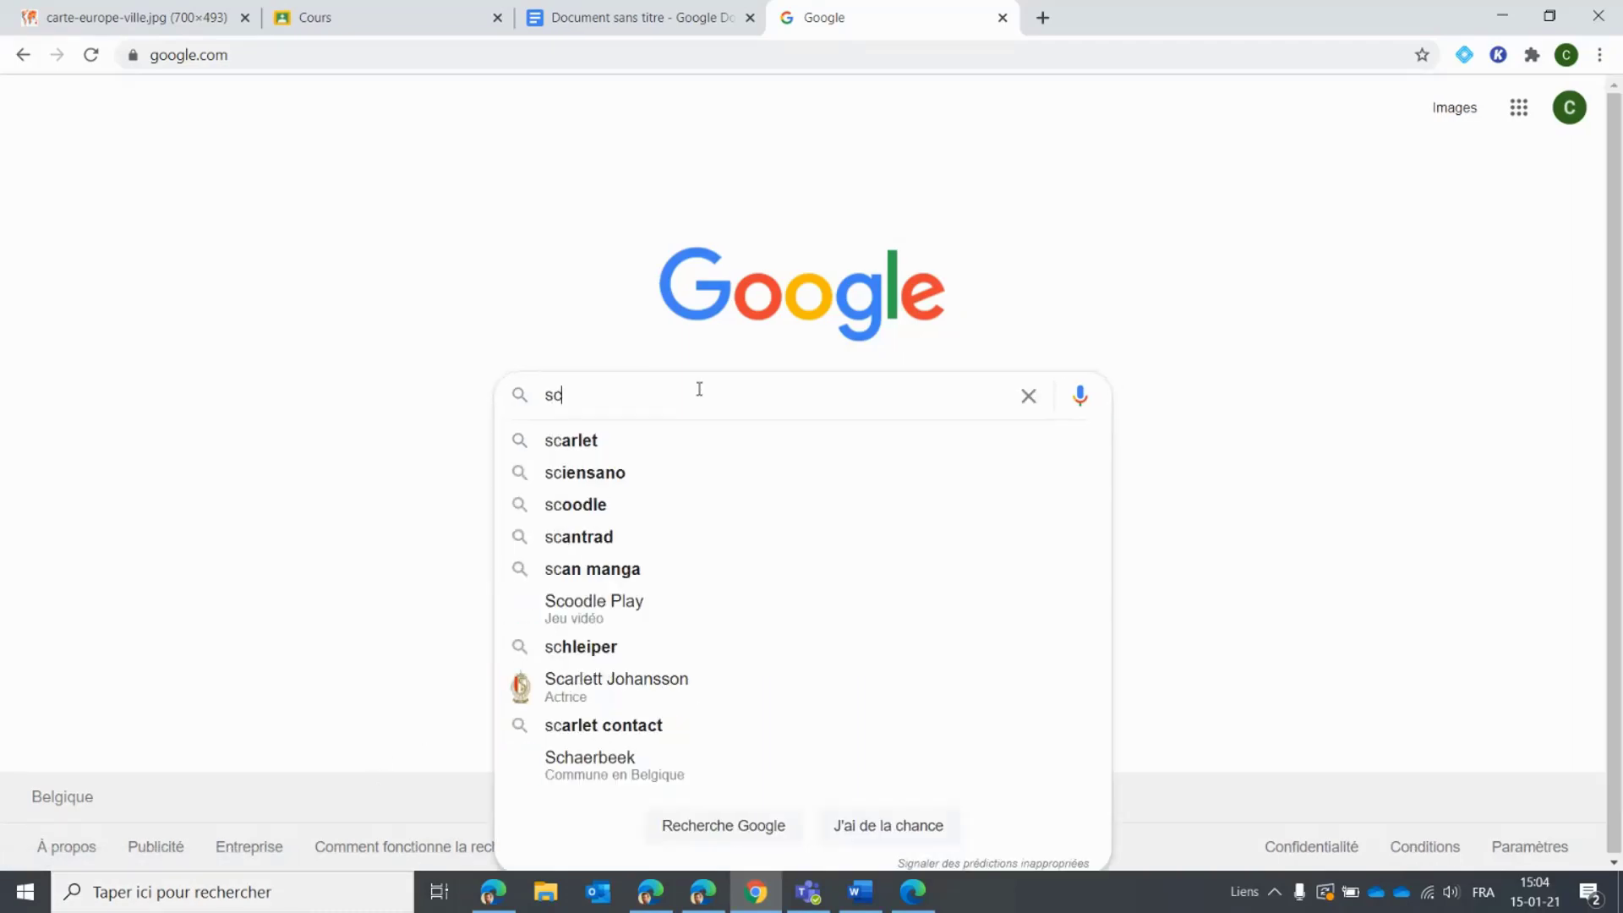
{"action": "type", "text": "reencastify"}
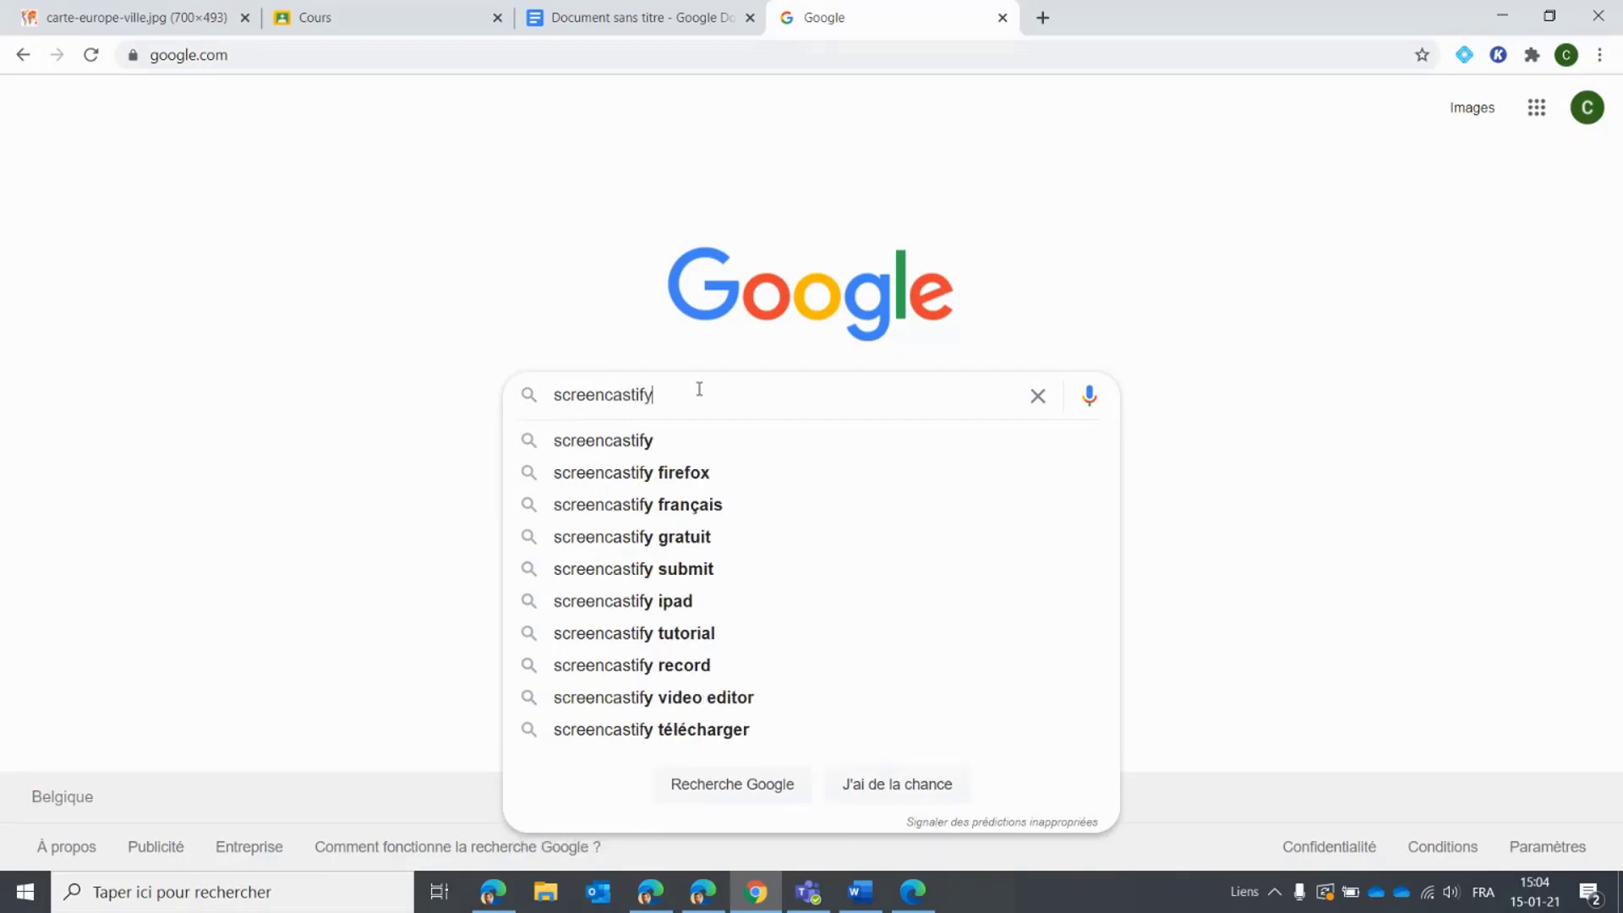
{"action": "key", "text": "Return"}
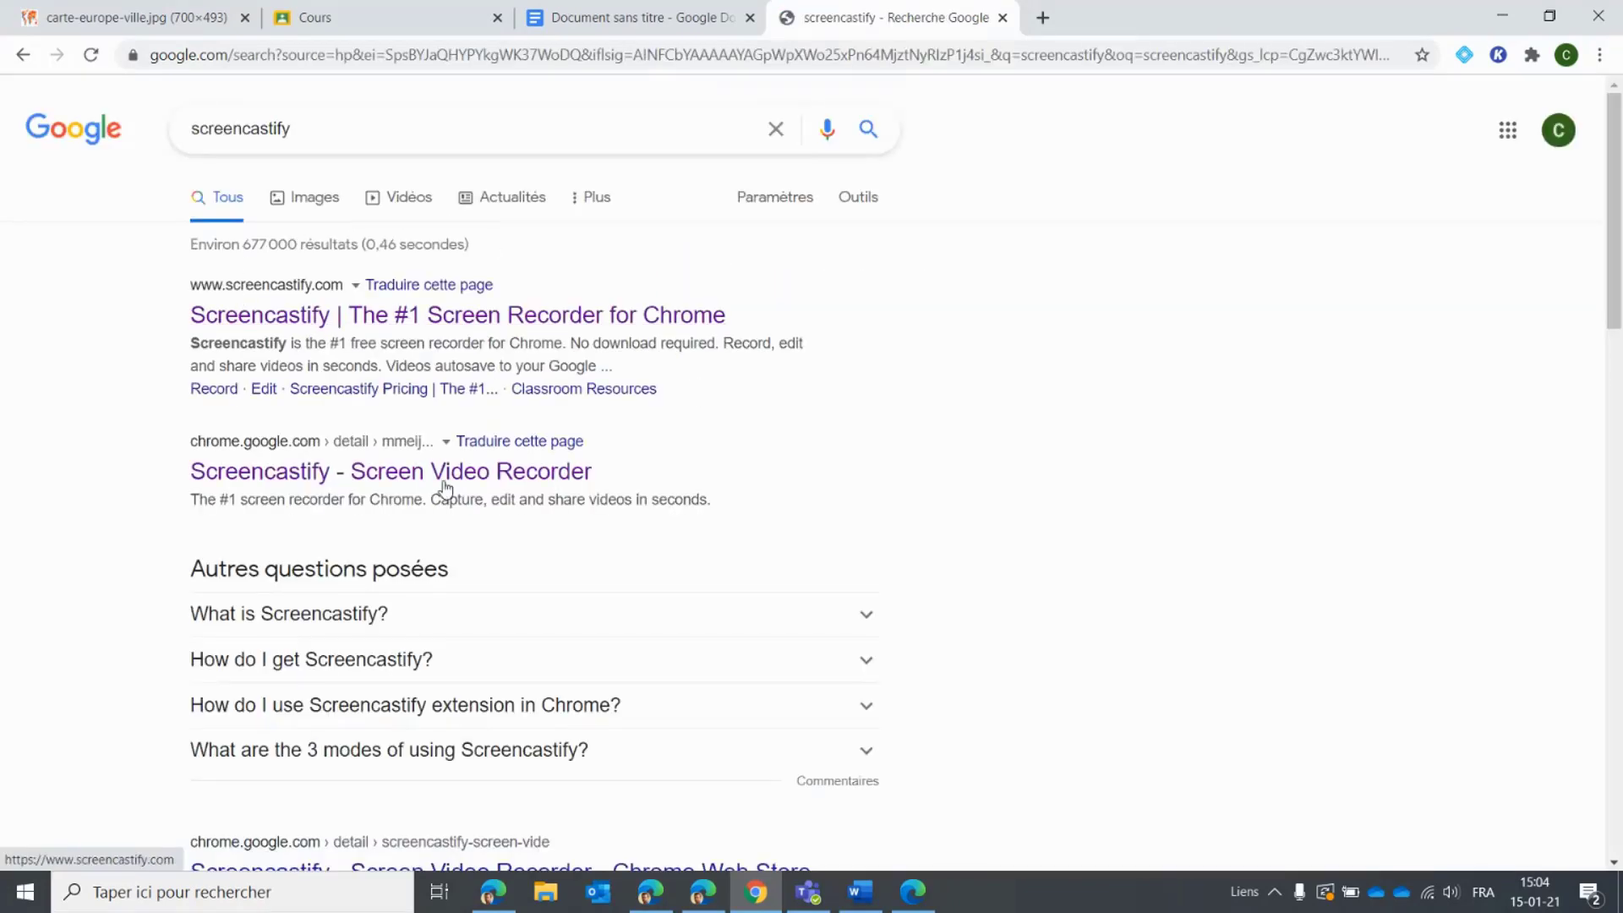
{"action": "left_click", "coordinate": [258, 475]}
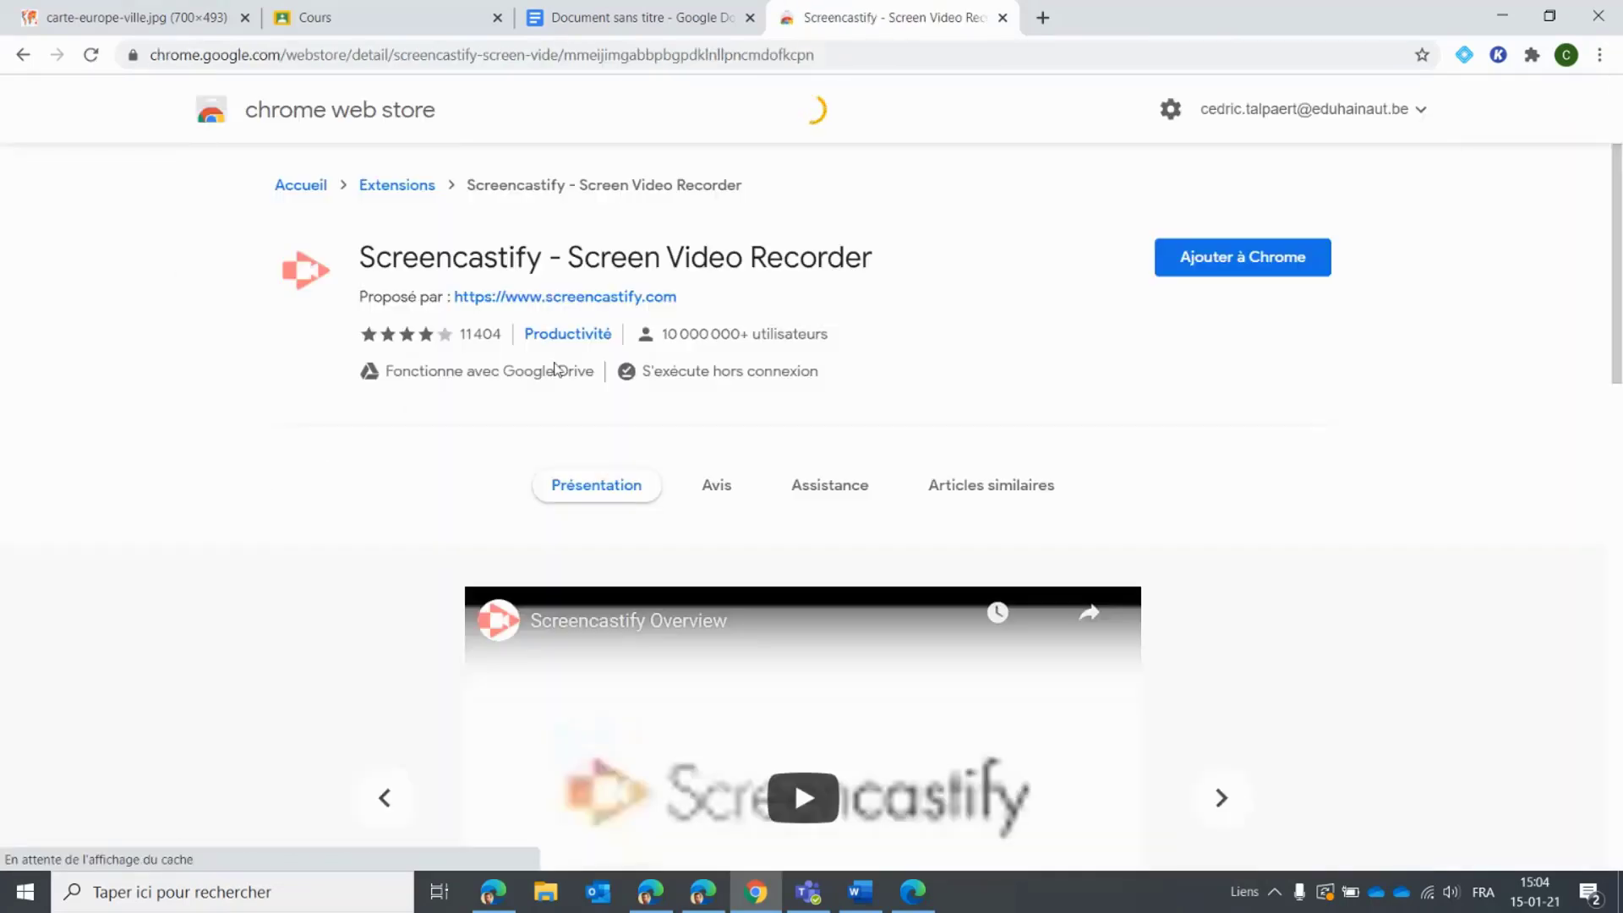
Step: Add the Screencastify - Screen Video Recorder extension to Chrome and dismiss the installation notice
{"action": "left_click", "coordinate": [1209, 256]}
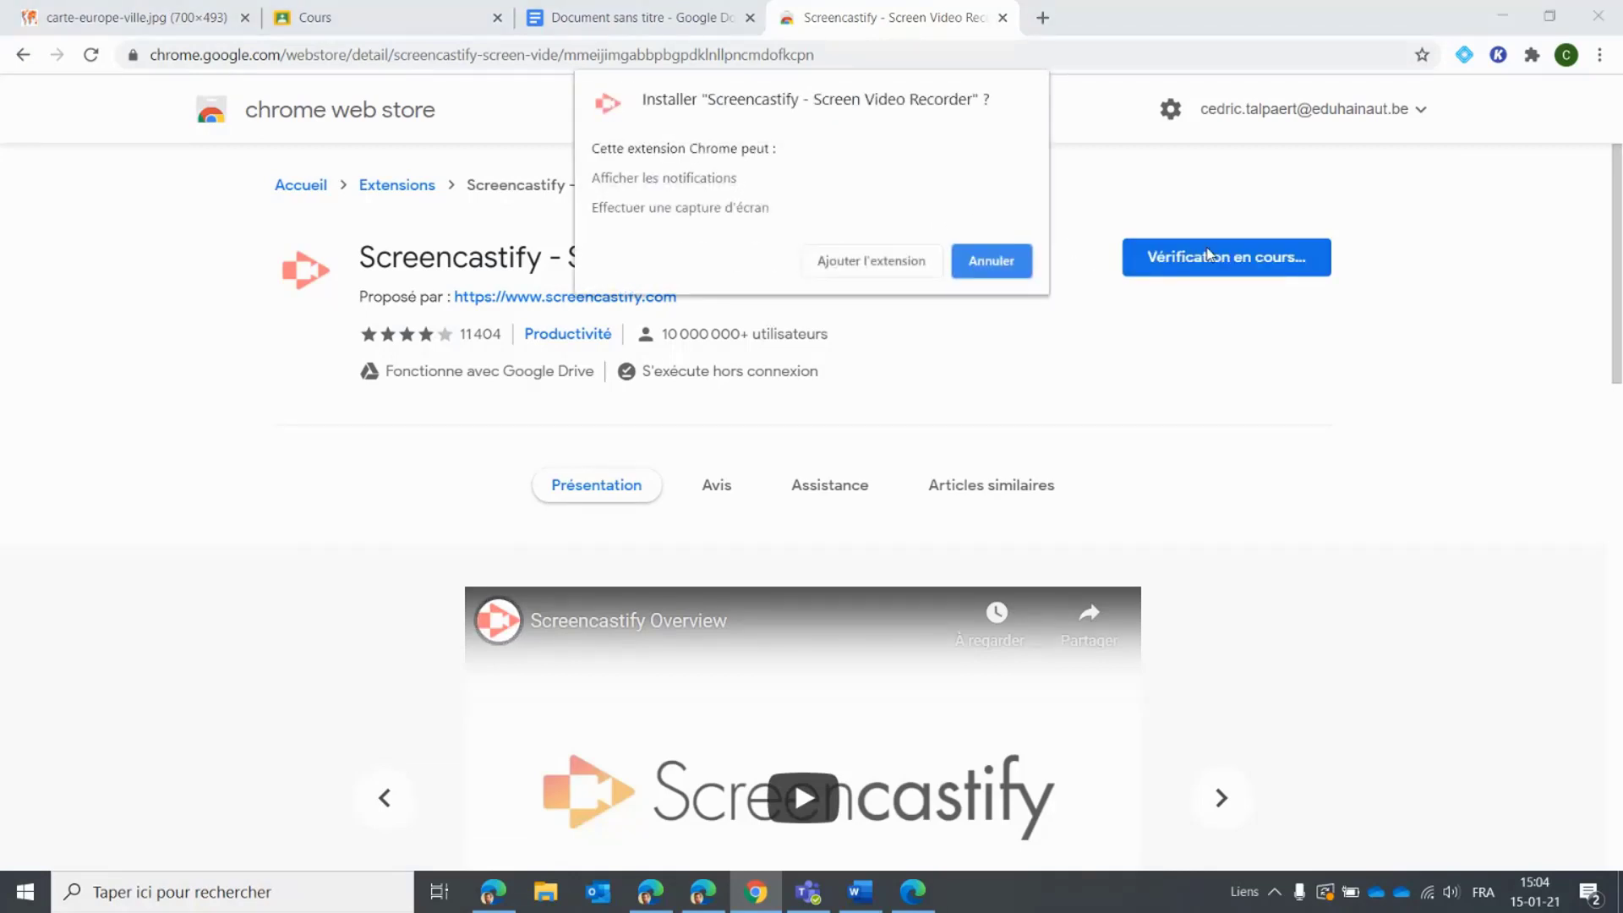
{"action": "left_click", "coordinate": [843, 259]}
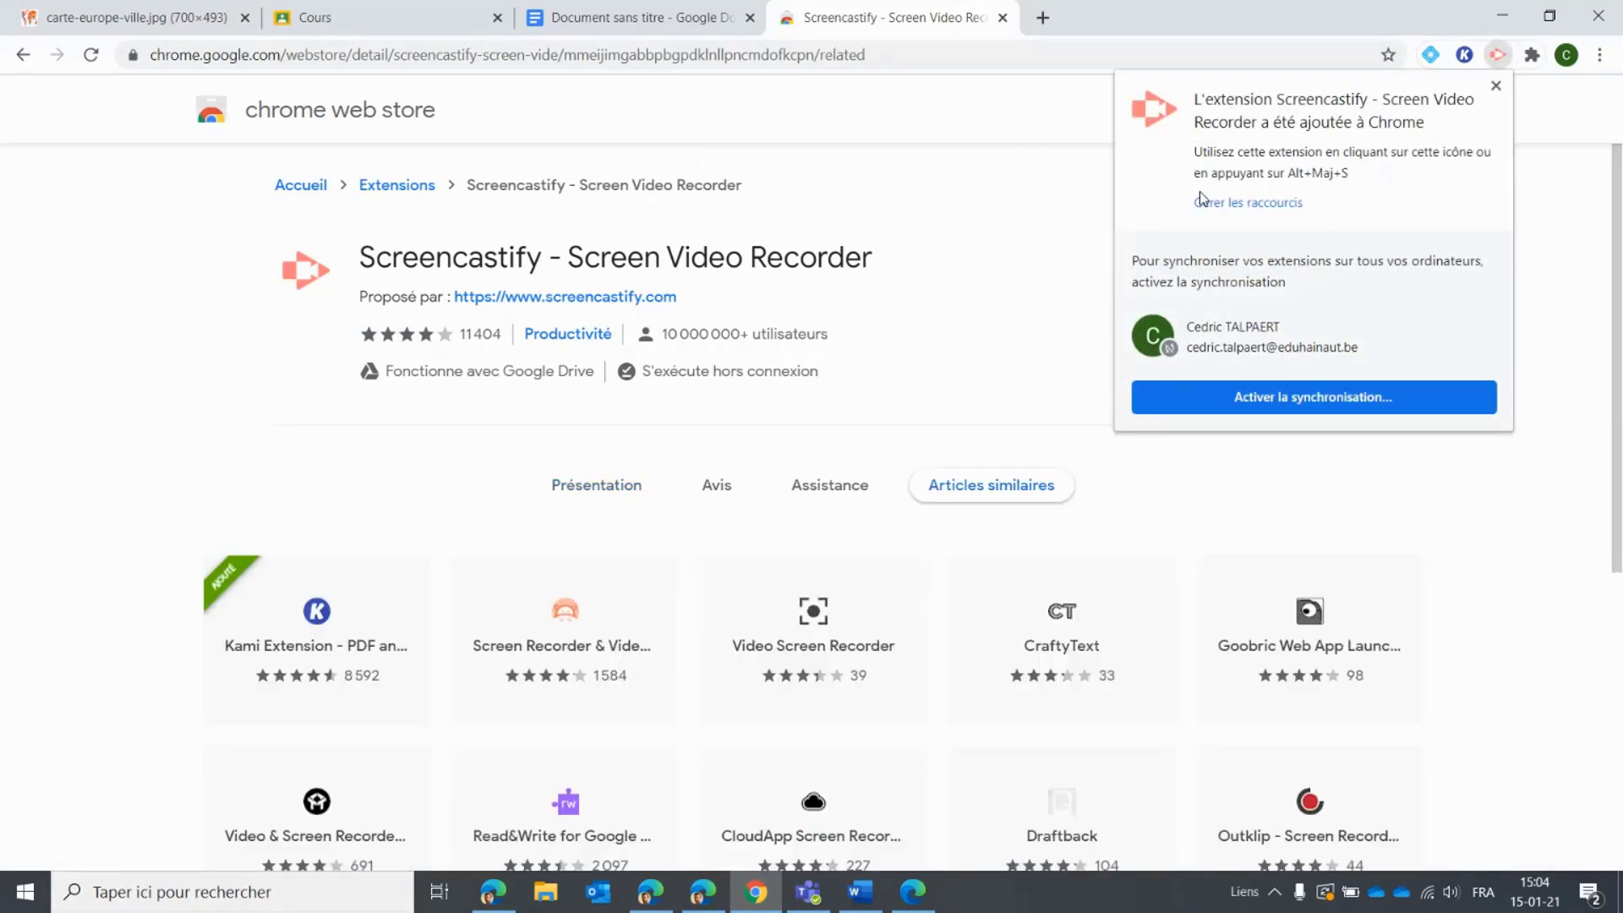
{"action": "left_click", "coordinate": [1495, 85]}
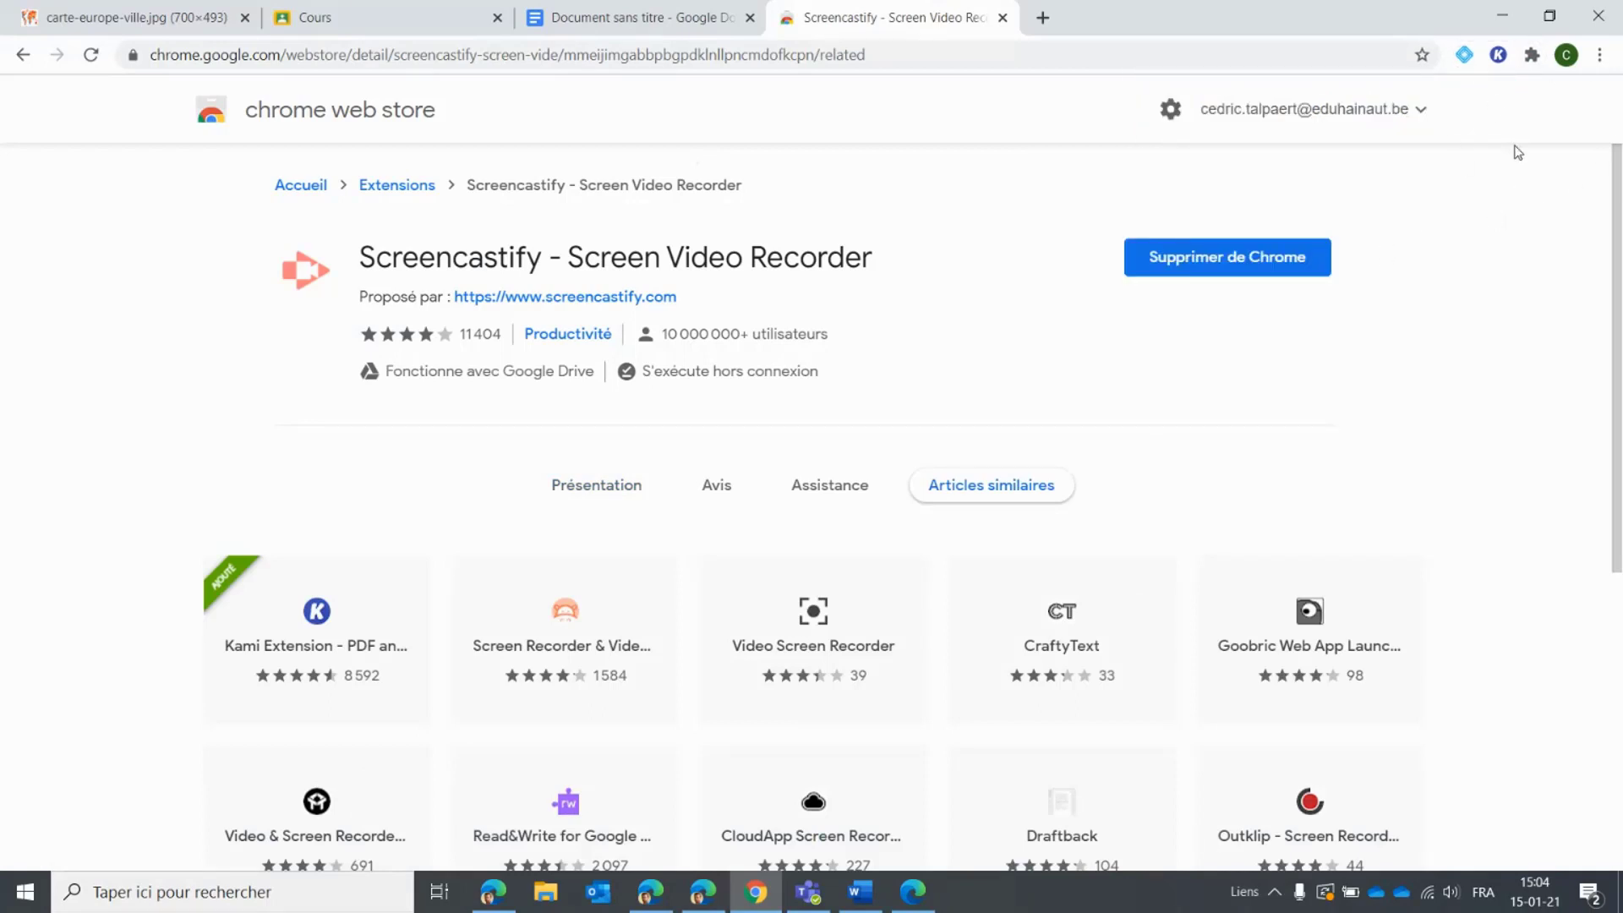
Step: Pin the Screencastify extension so it stays accessible in the browser, and close its web store page
{"action": "left_click", "coordinate": [1532, 59]}
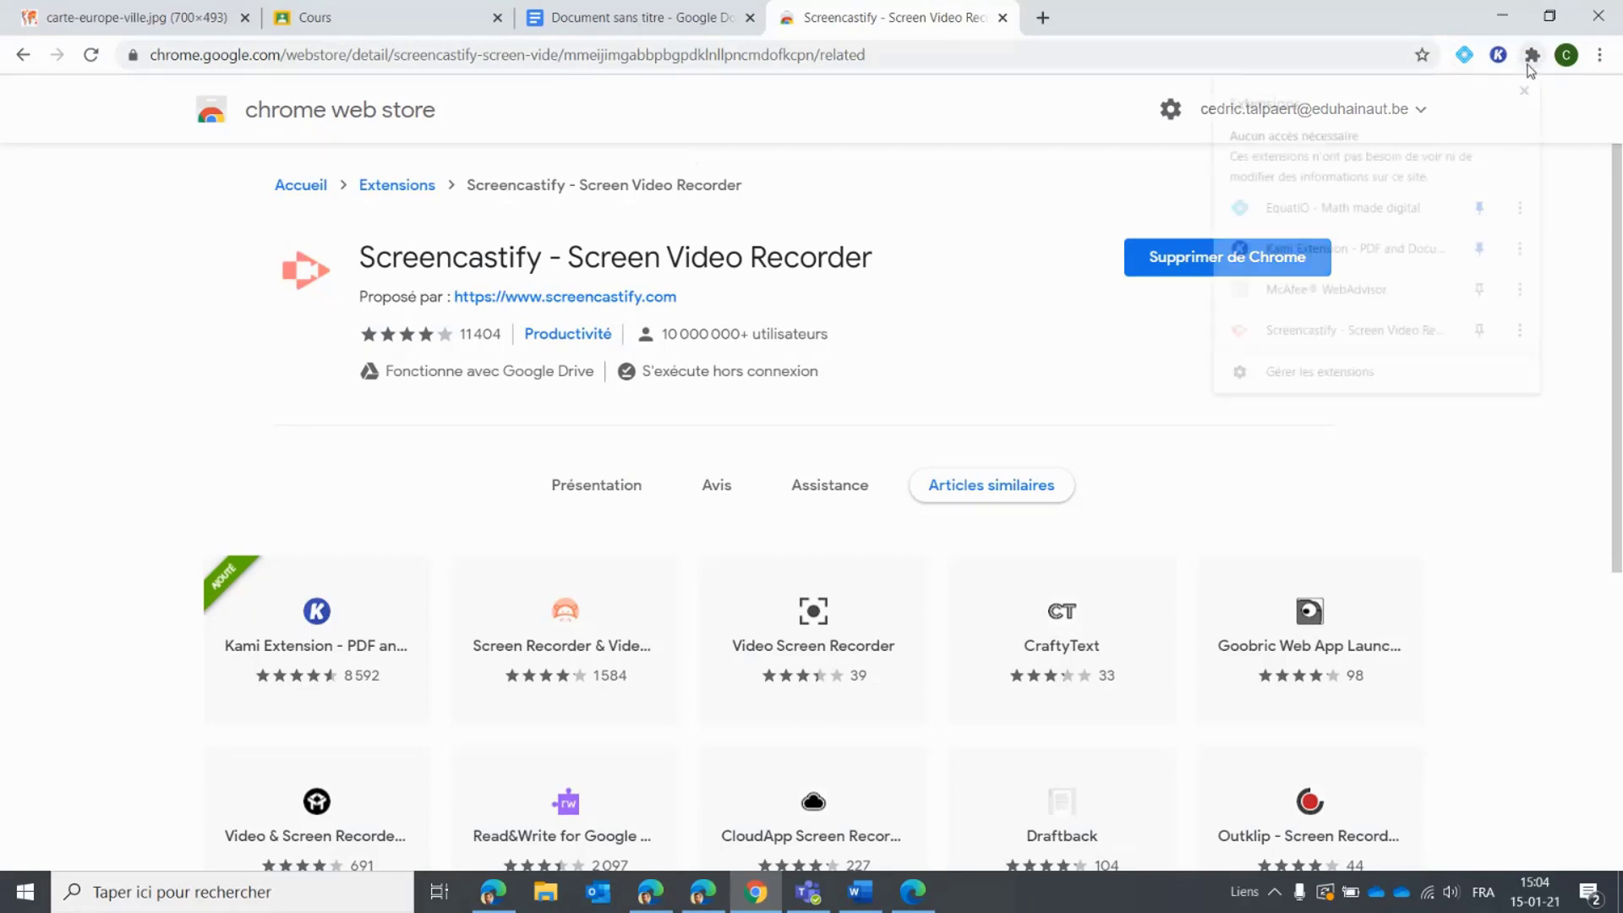
{"action": "left_click", "coordinate": [1482, 339]}
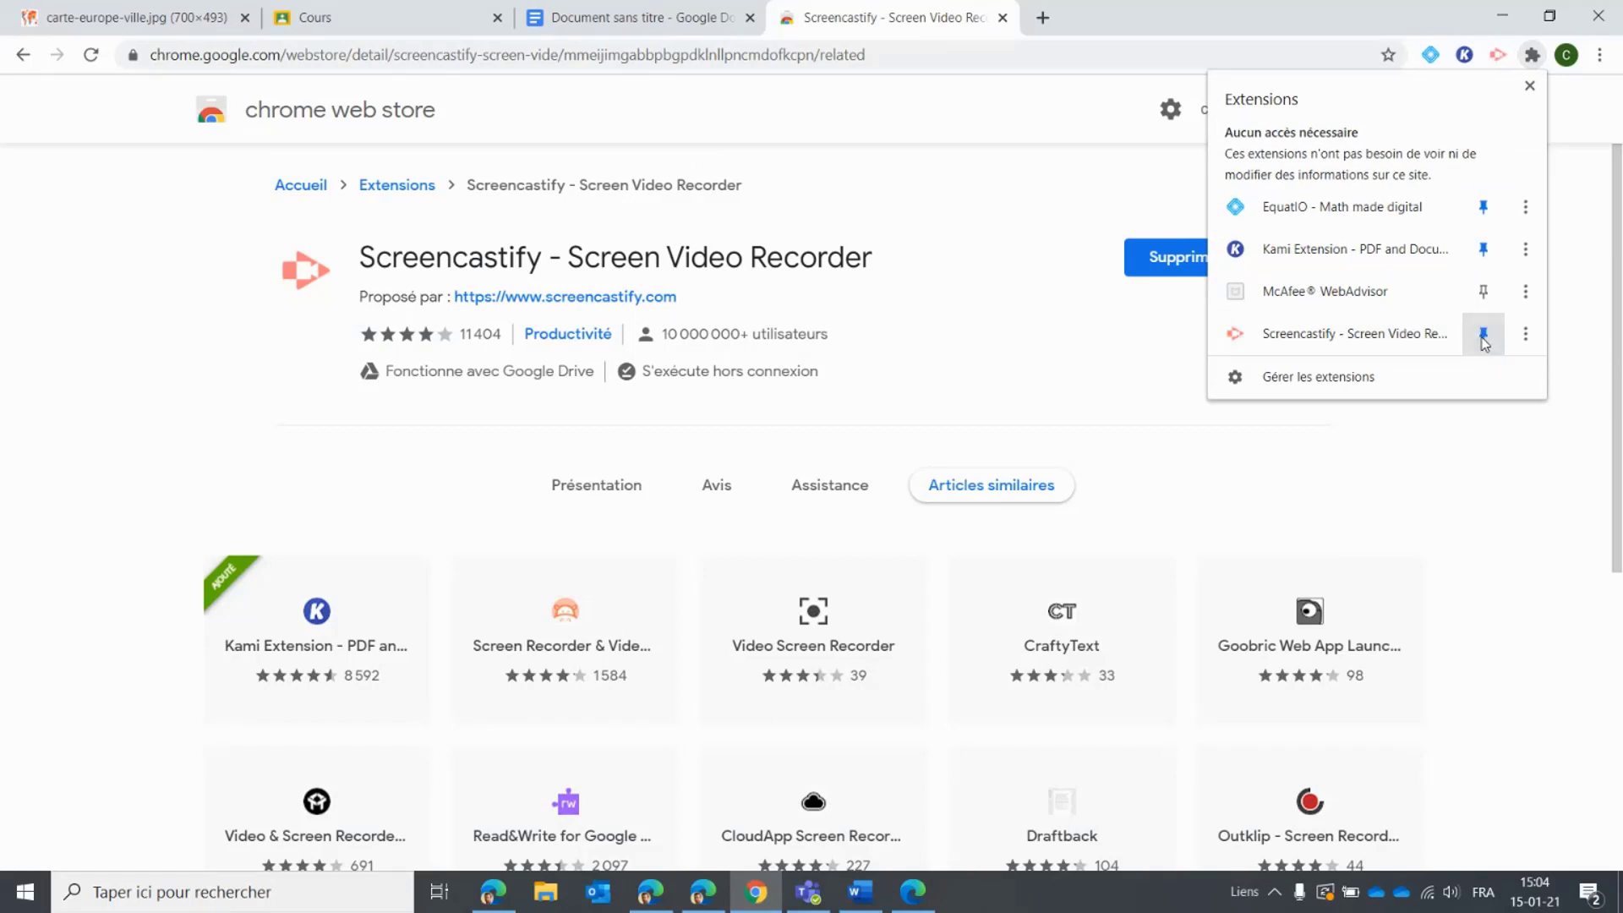
{"action": "left_click", "coordinate": [1459, 482]}
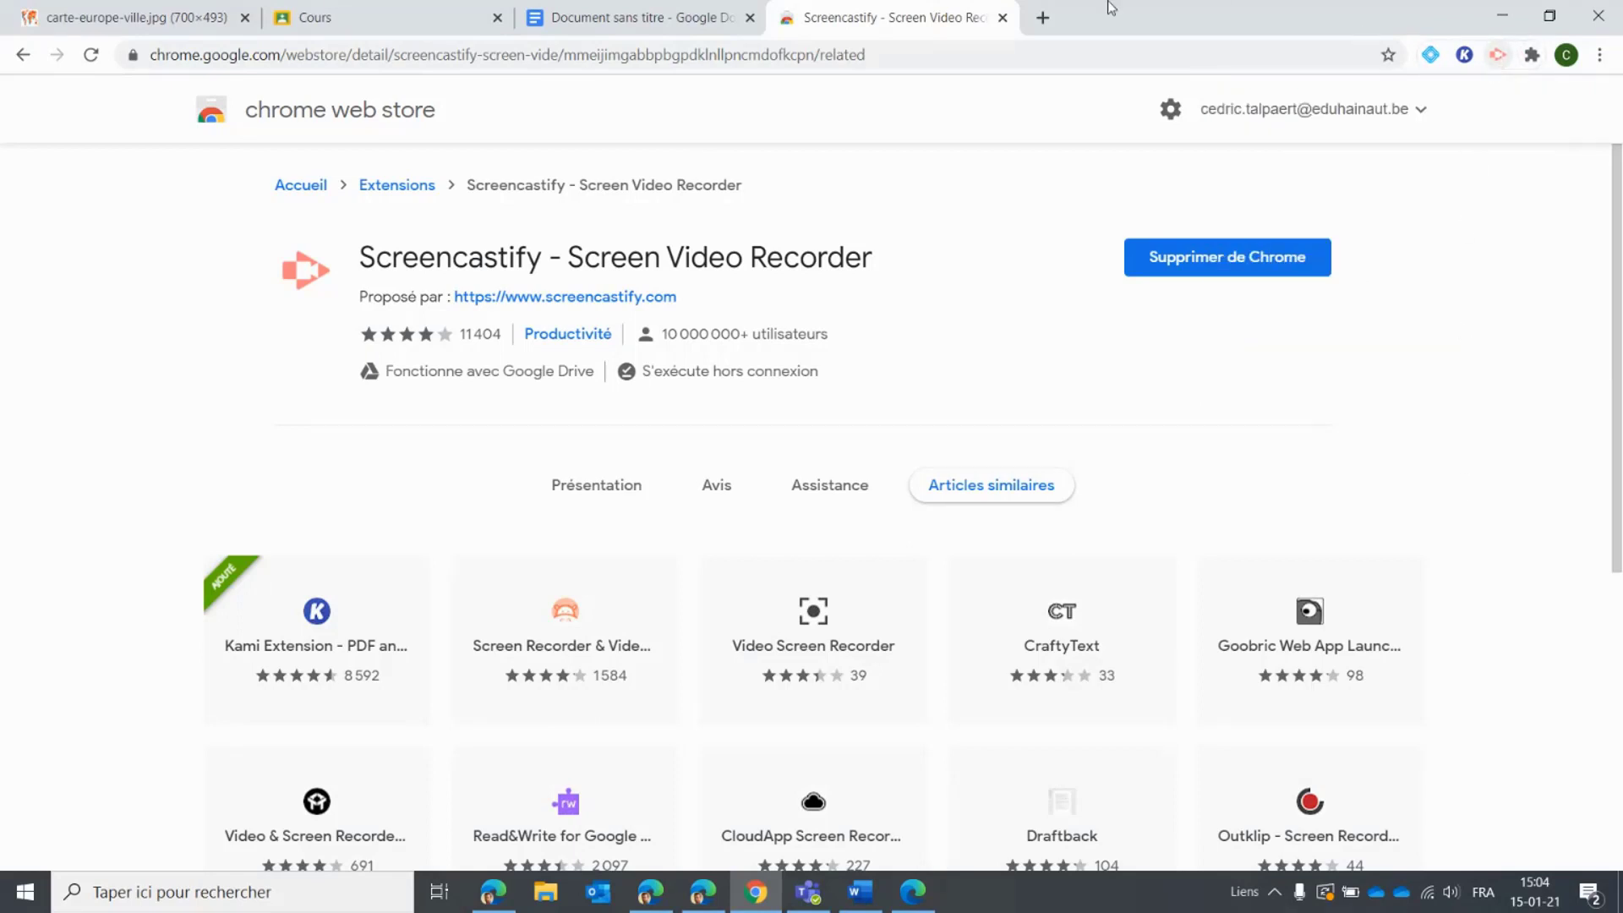
{"action": "left_click", "coordinate": [1002, 19]}
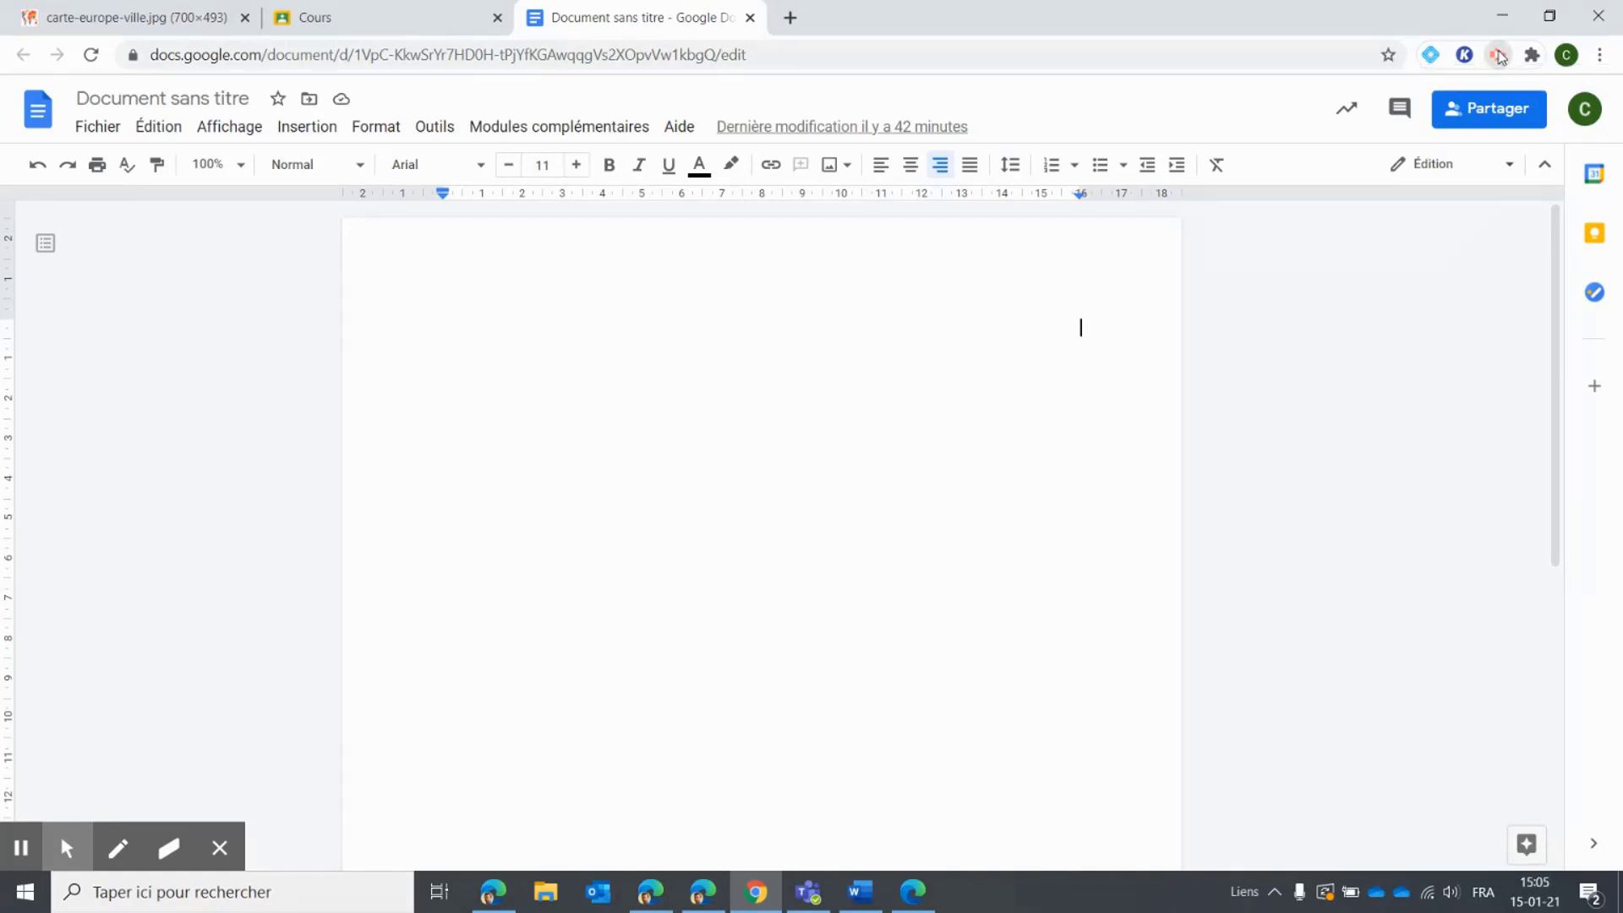
Step: Close the Screencastify recordings page, enable the extension's drawing tools and grant the additional permissions
{"action": "left_click", "coordinate": [1499, 56]}
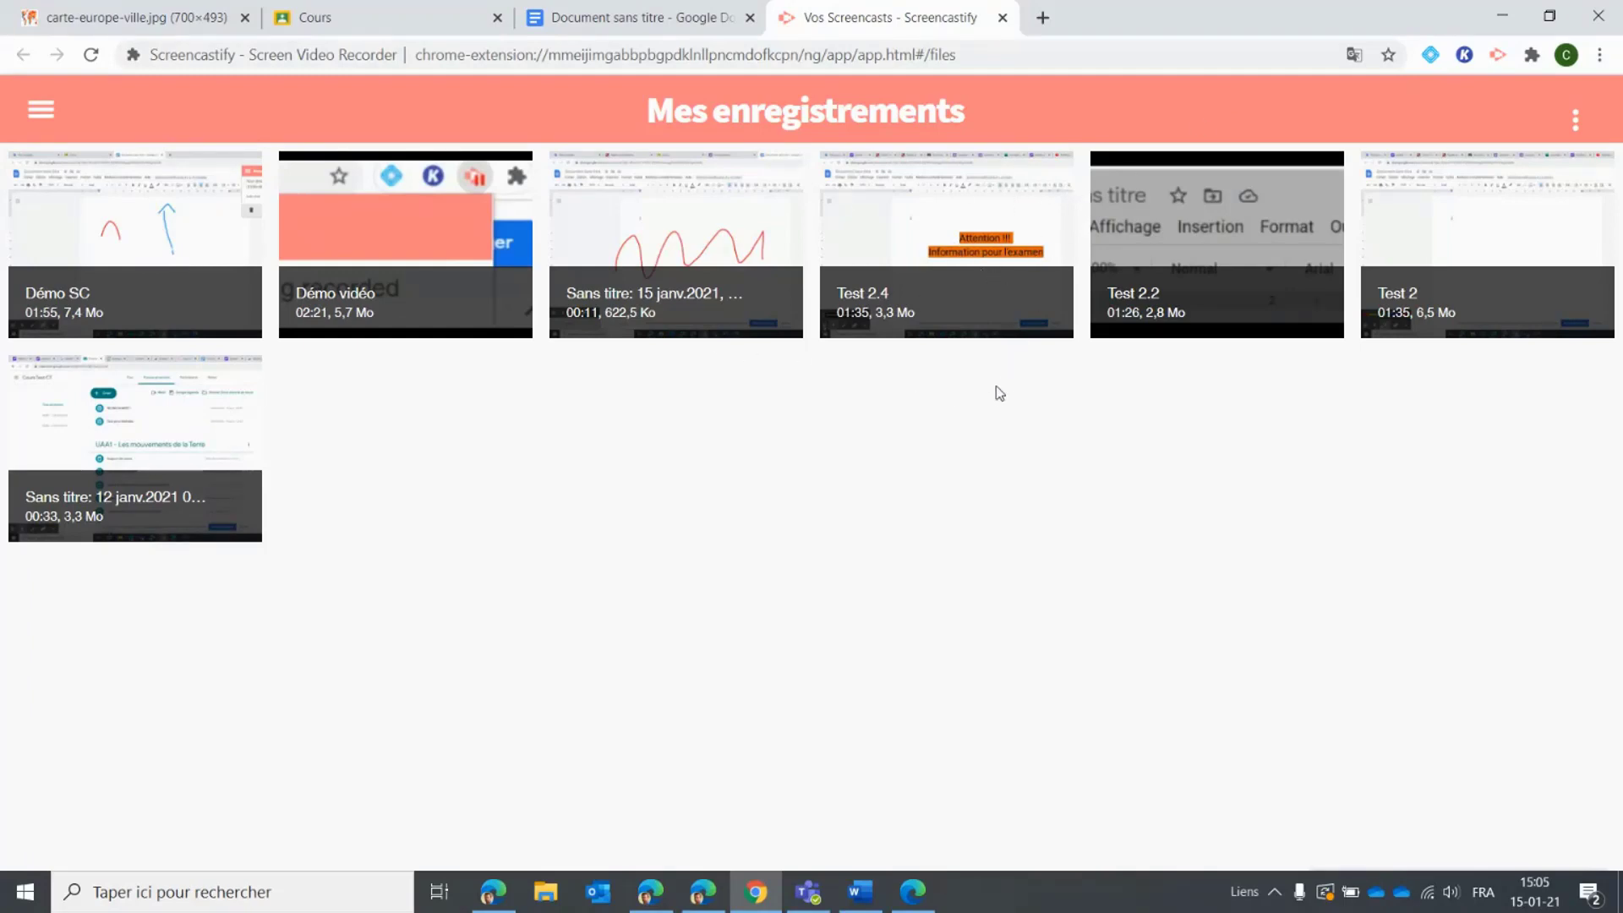
{"action": "left_click", "coordinate": [1004, 20]}
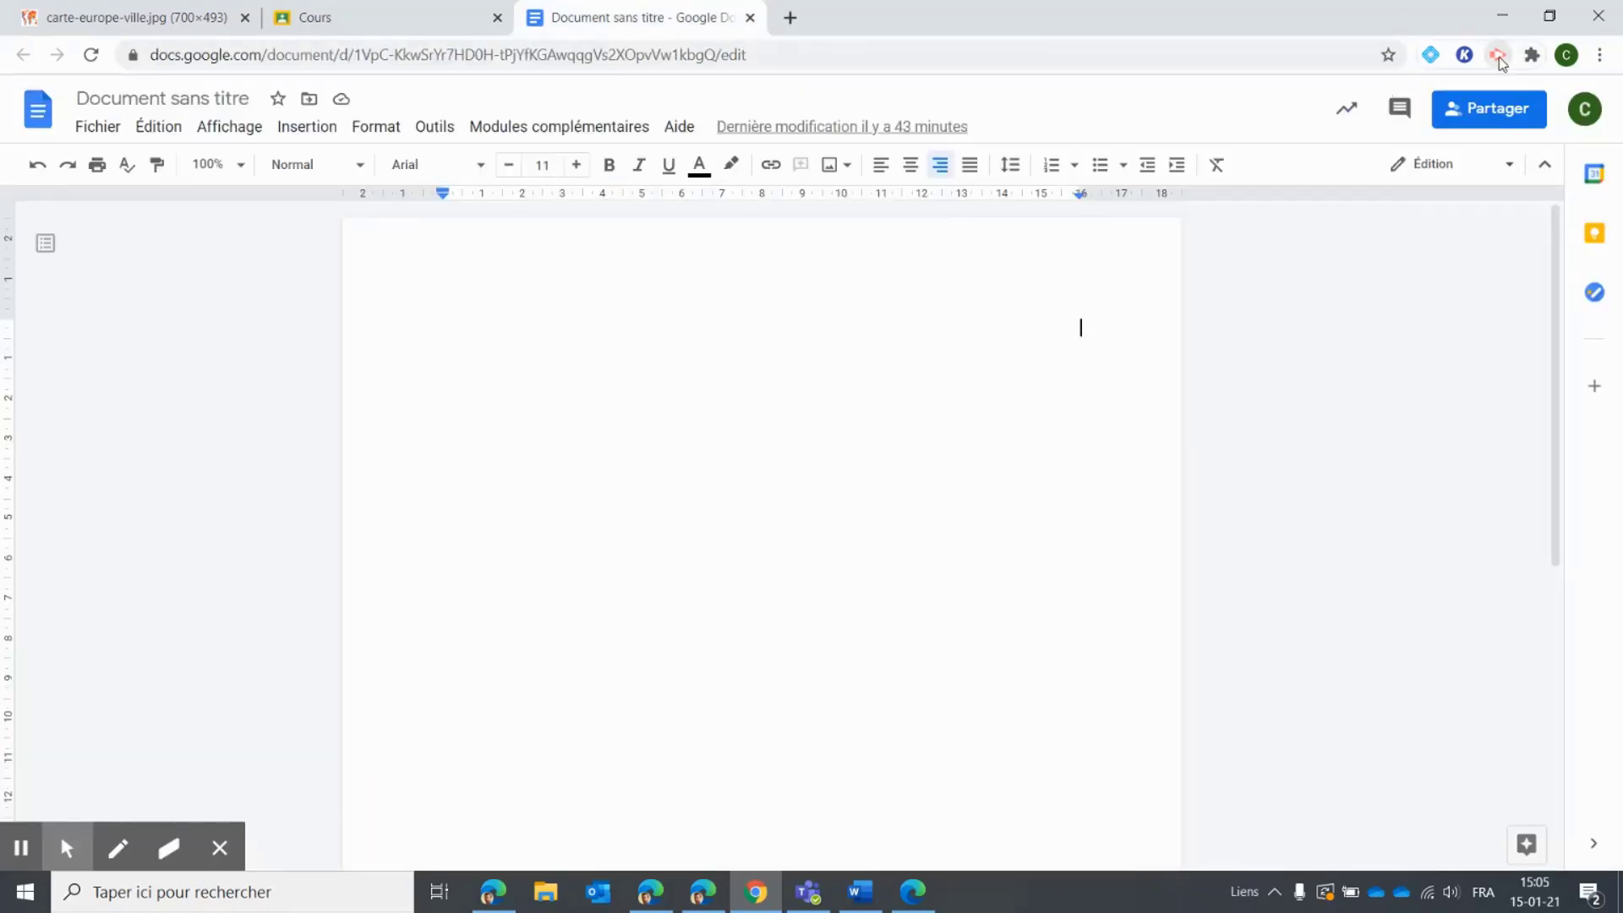
{"action": "left_click", "coordinate": [1499, 58]}
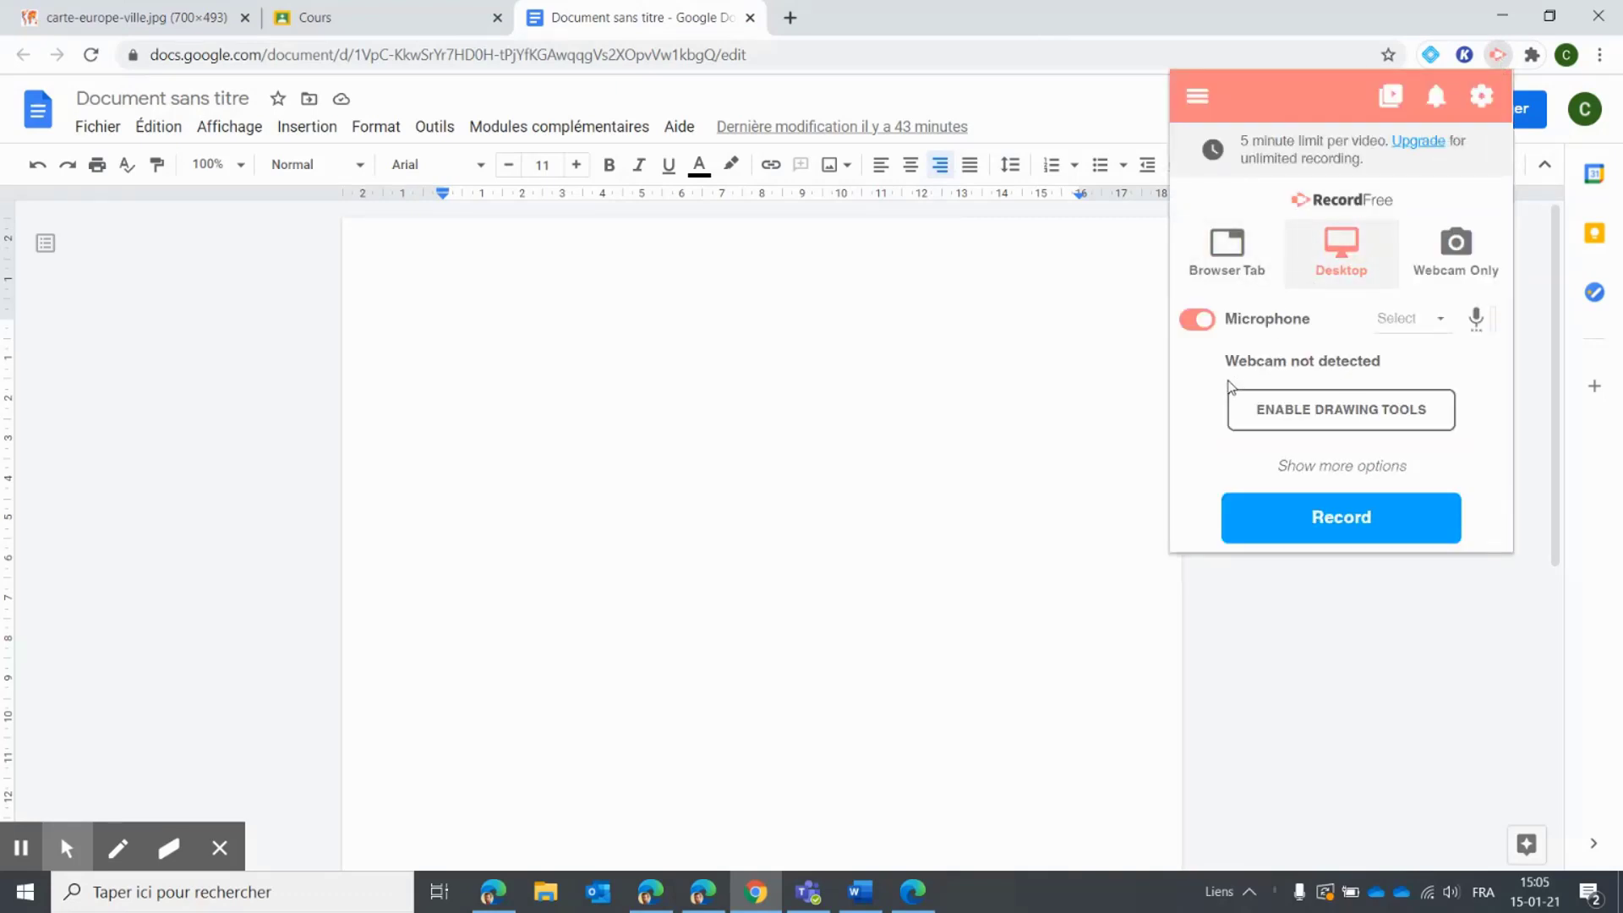
{"action": "left_click", "coordinate": [1277, 421]}
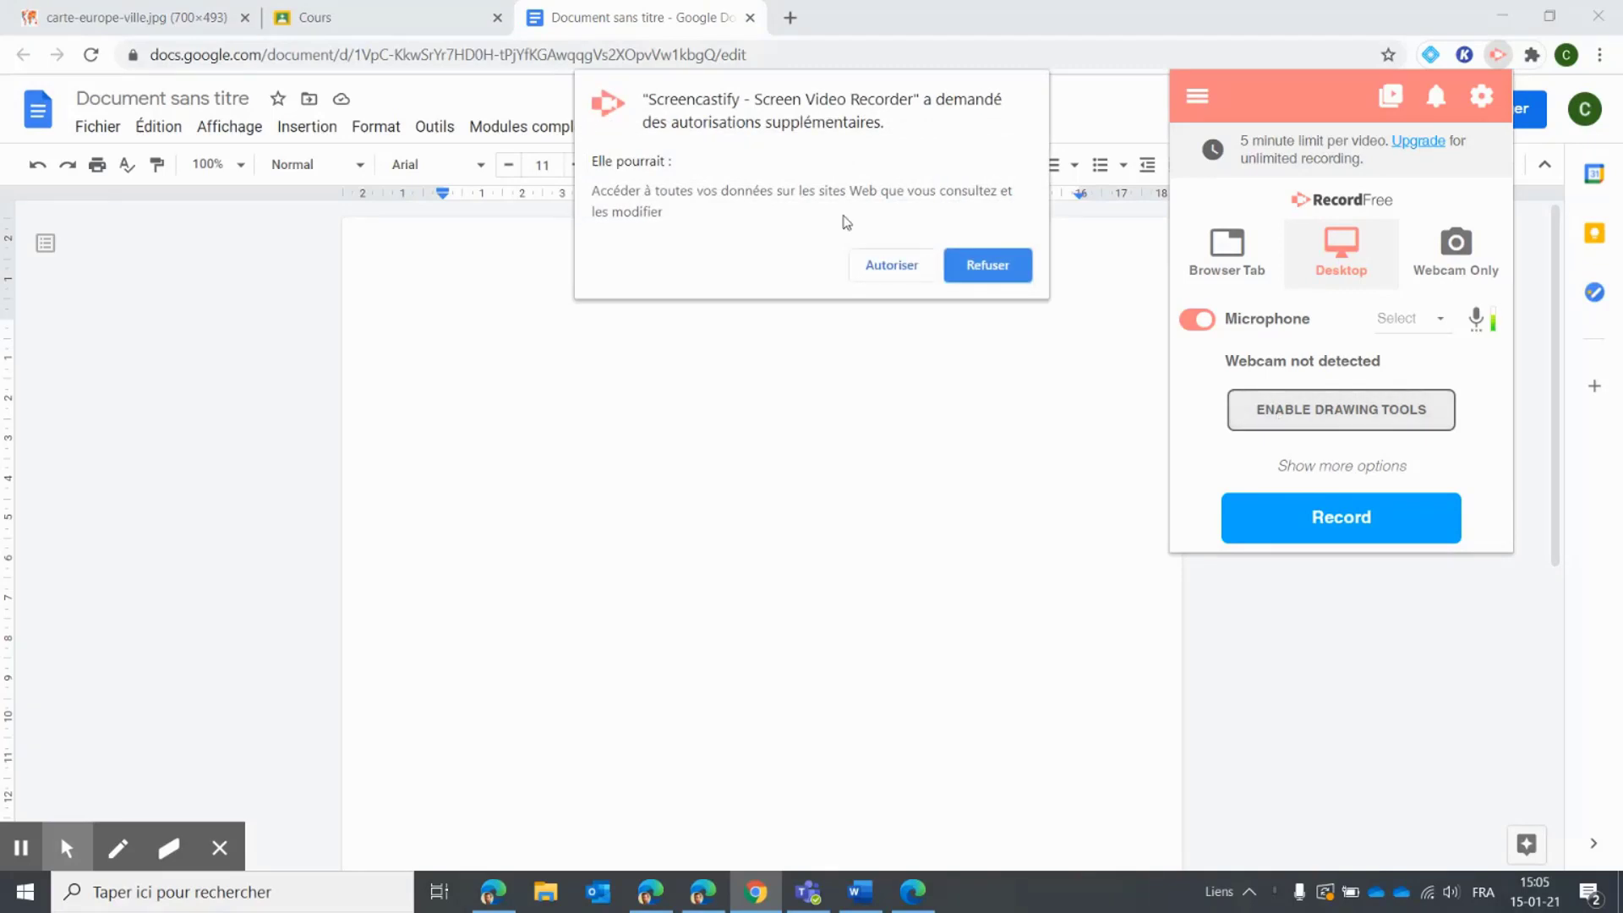
{"action": "left_click", "coordinate": [892, 266]}
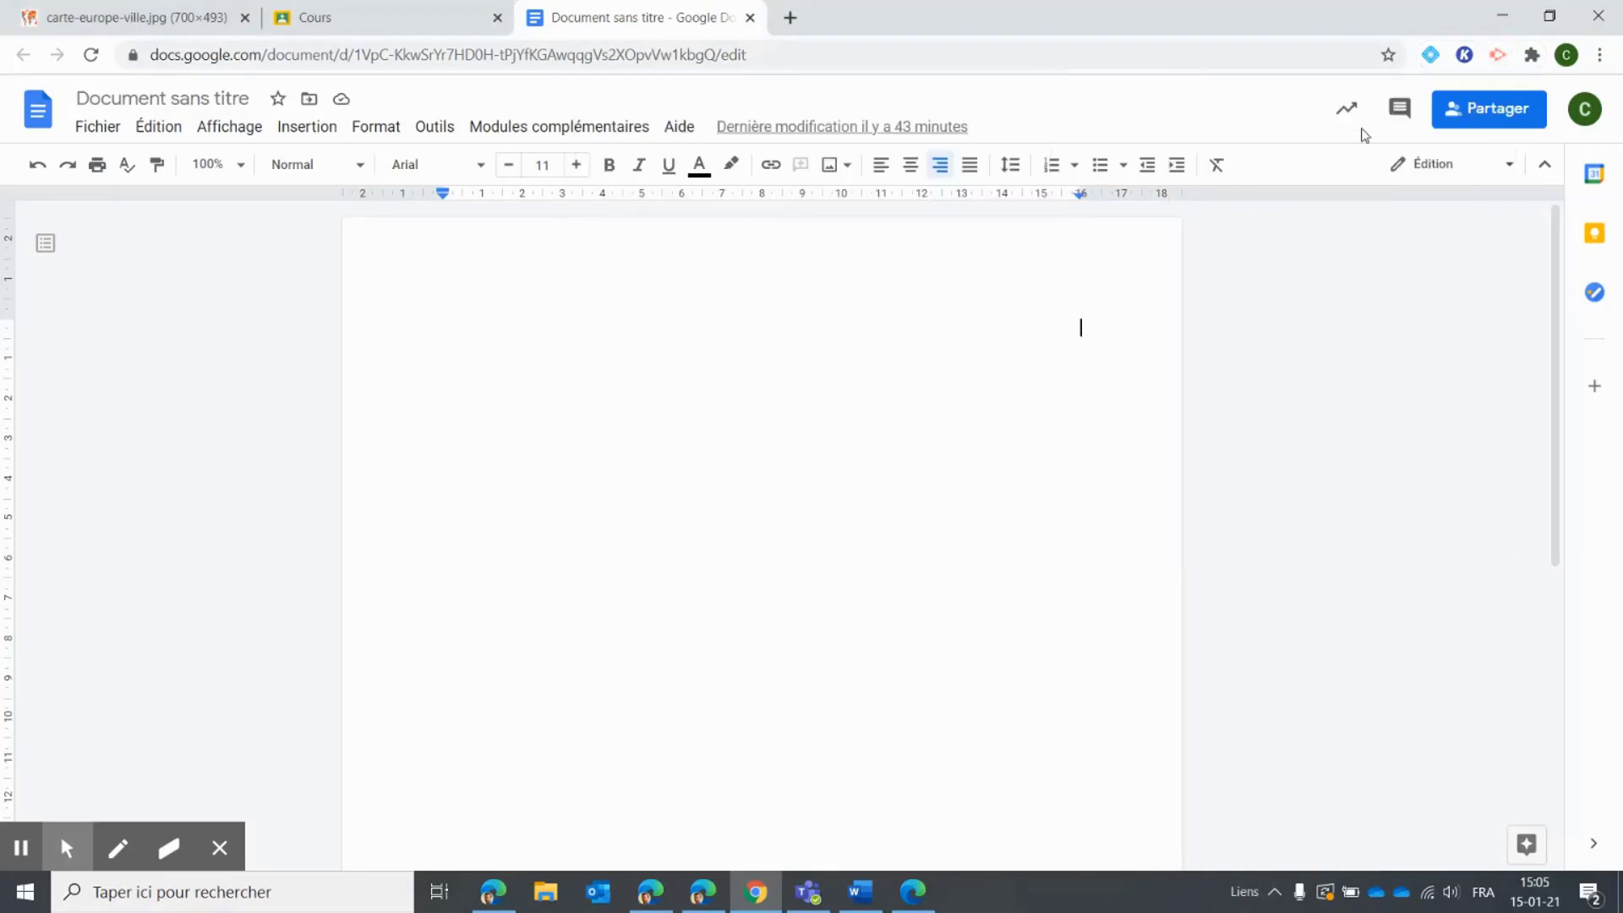
Step: Start a Screencastify Desktop recording that shares the entire screen, and hide the sharing notice
{"action": "left_click", "coordinate": [1499, 56]}
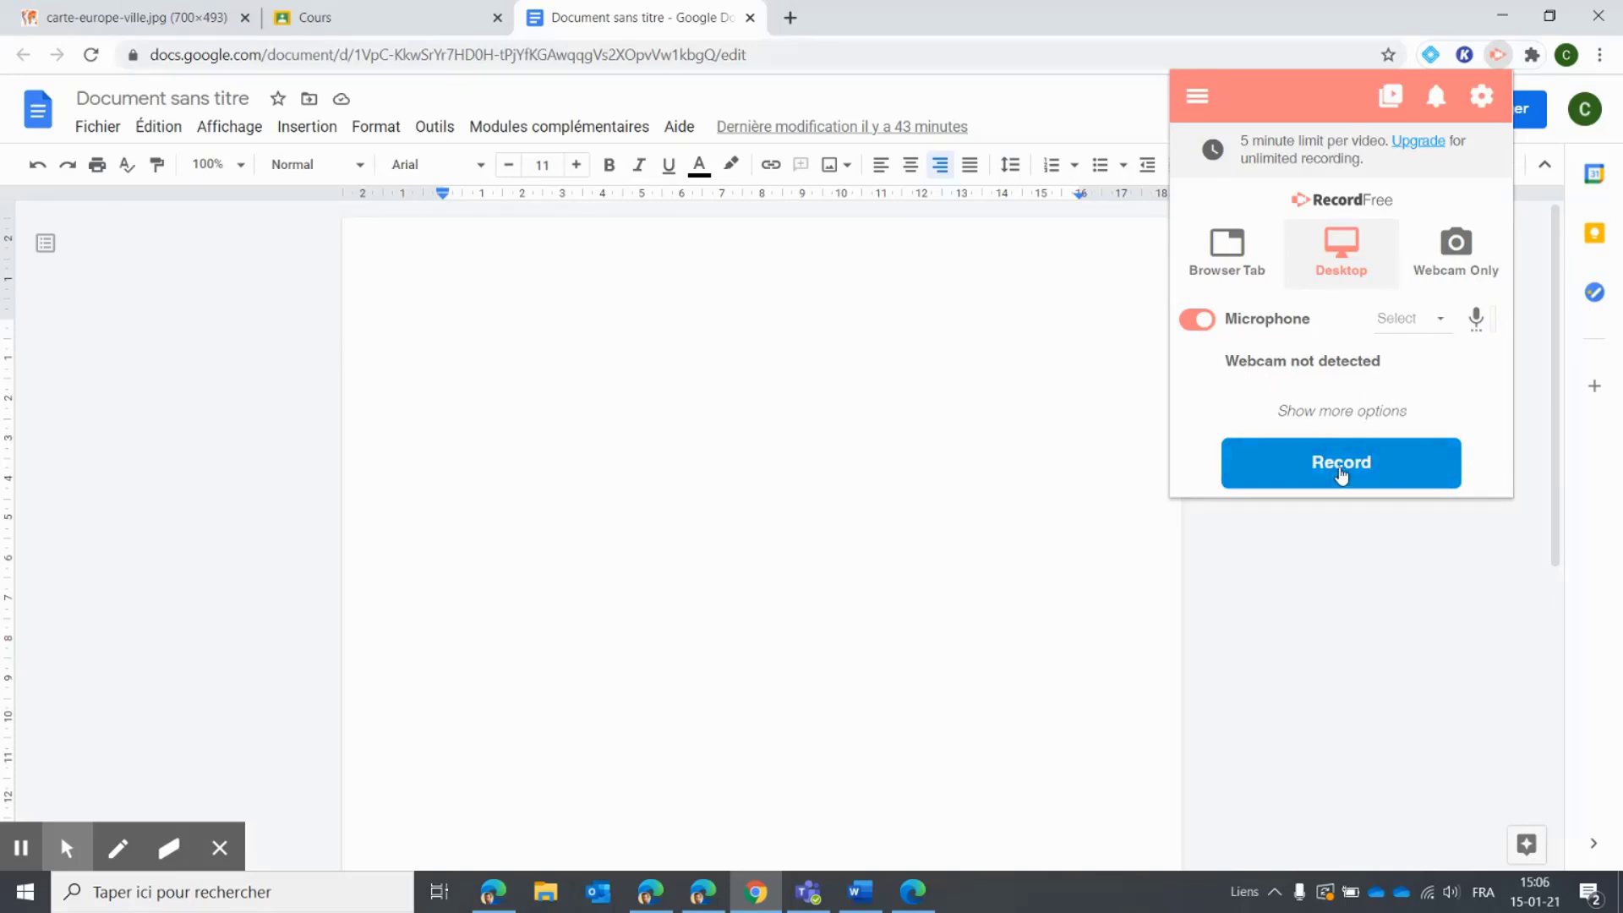
{"action": "left_click", "coordinate": [1341, 472]}
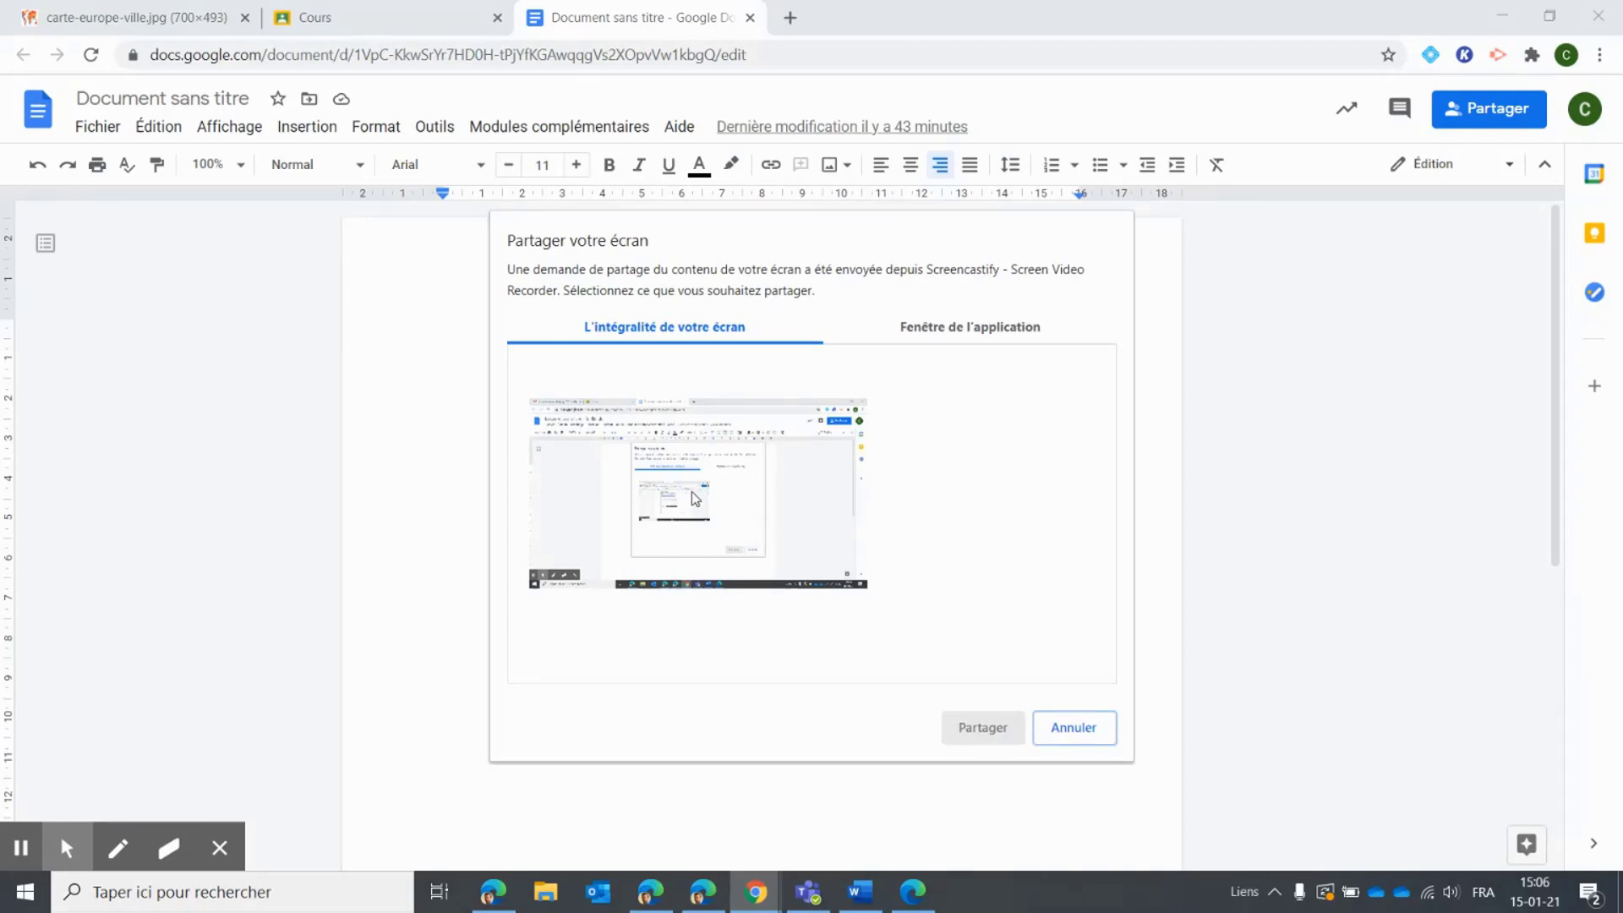
{"action": "left_click", "coordinate": [969, 324]}
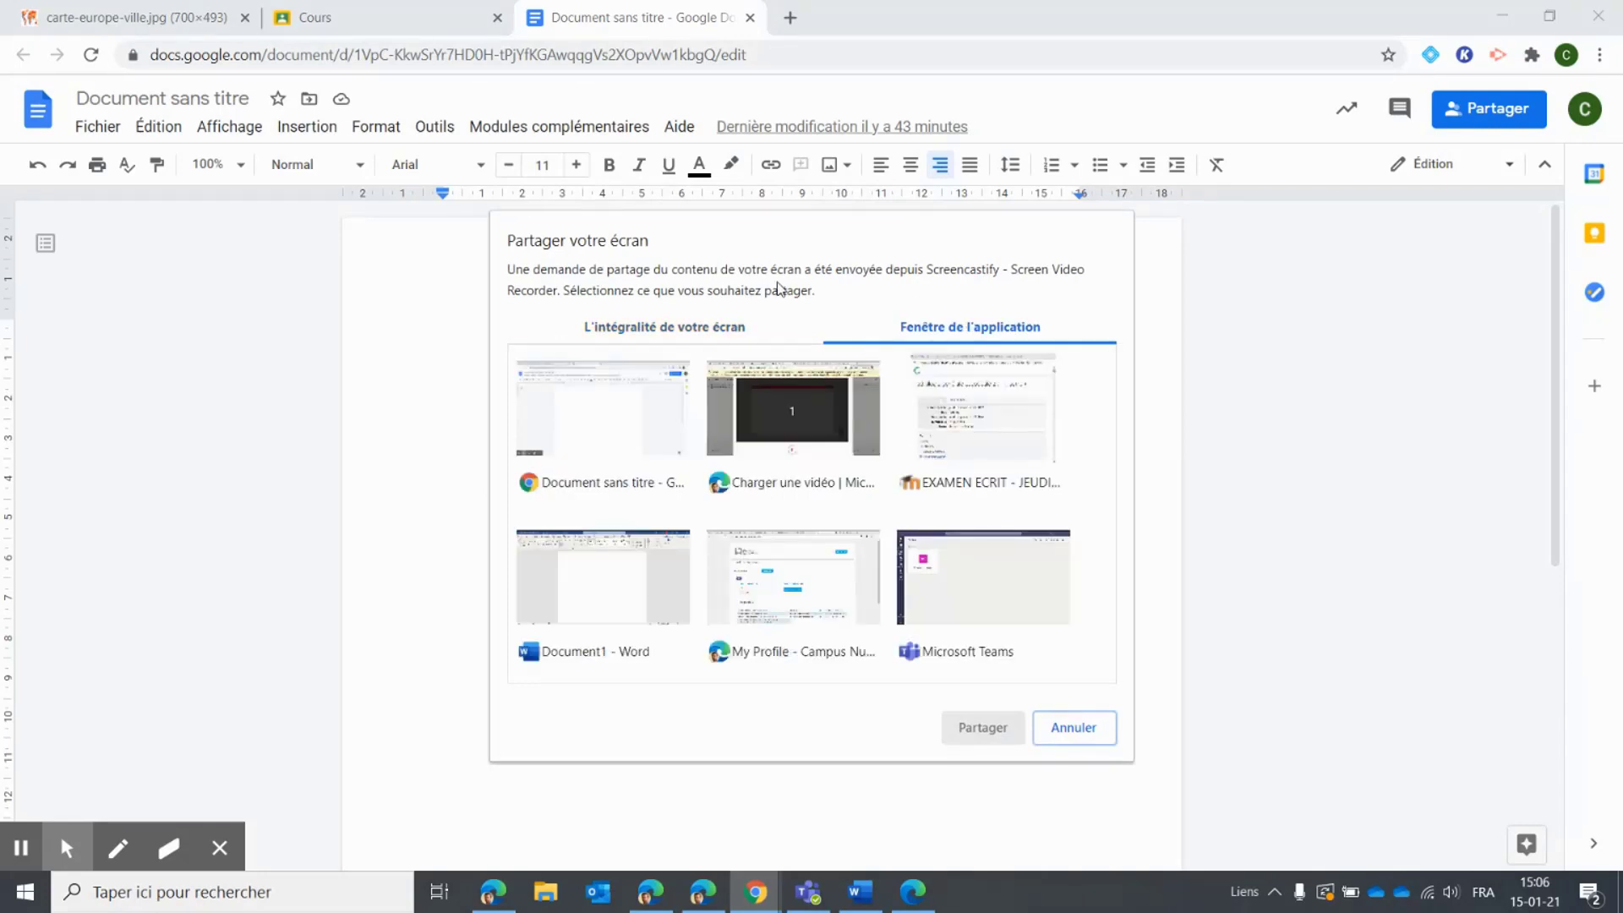
{"action": "left_click", "coordinate": [691, 331]}
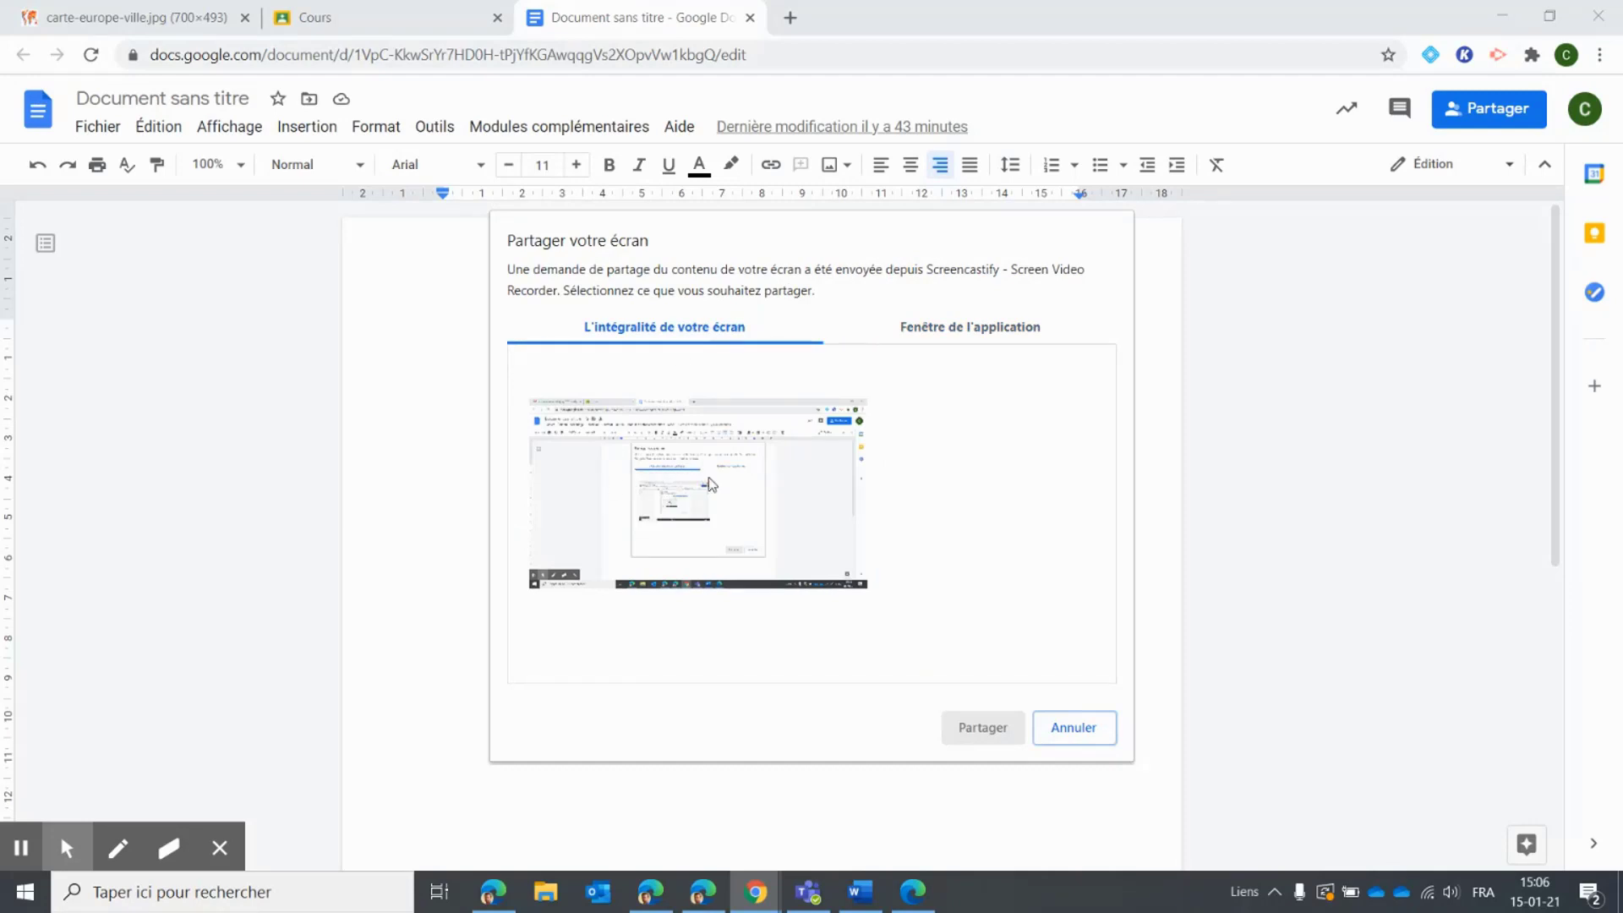
{"action": "left_click", "coordinate": [854, 448]}
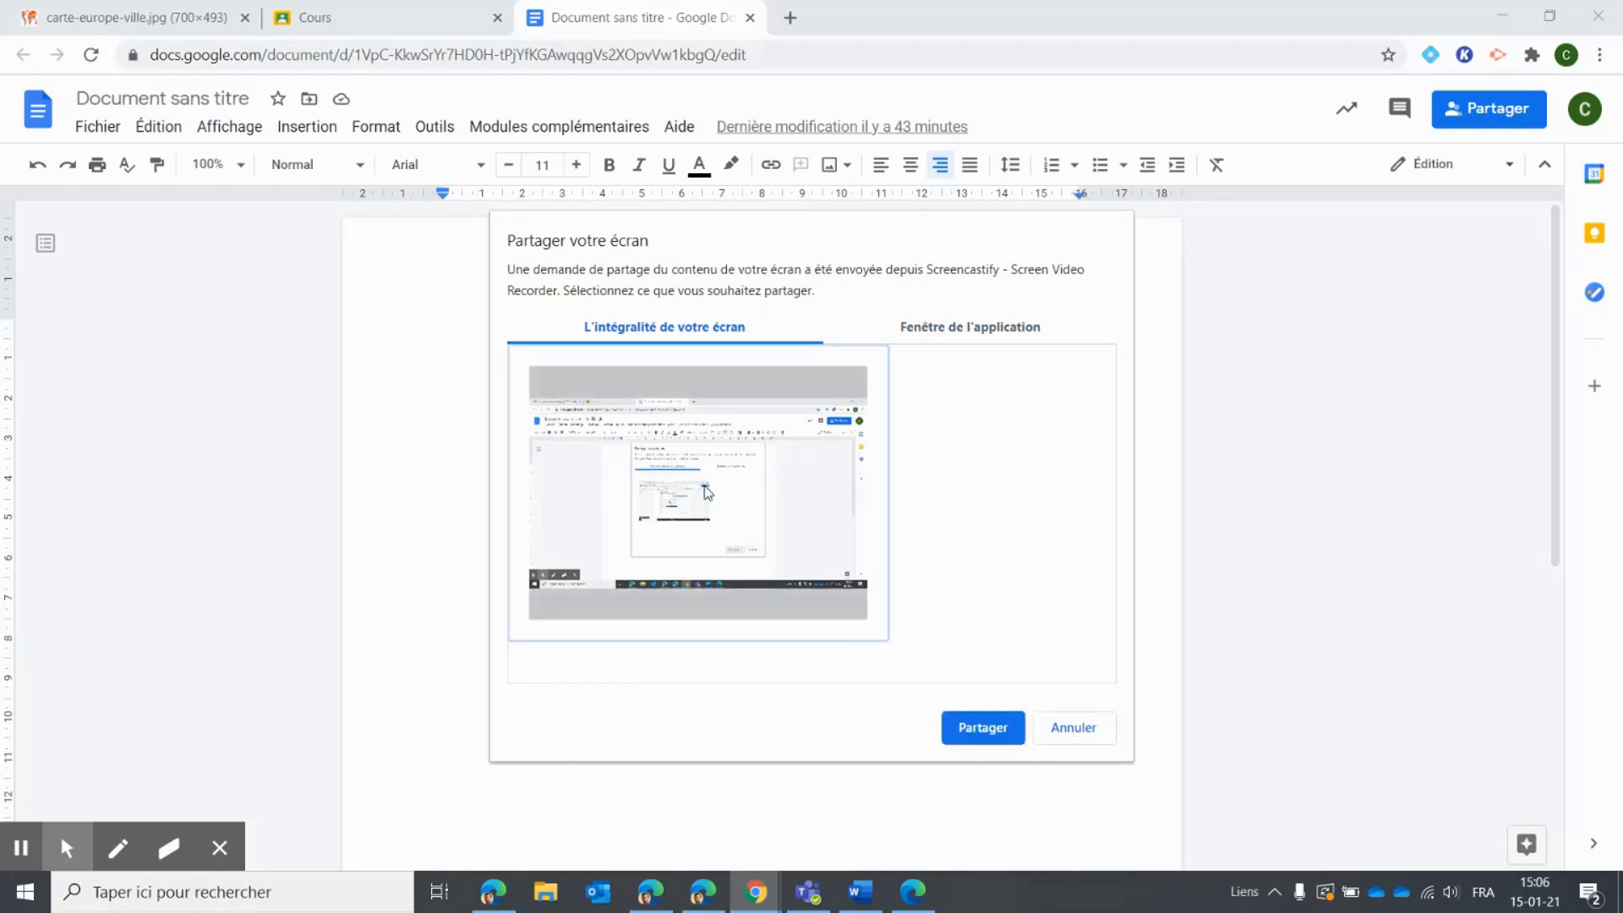
{"action": "left_click", "coordinate": [991, 728]}
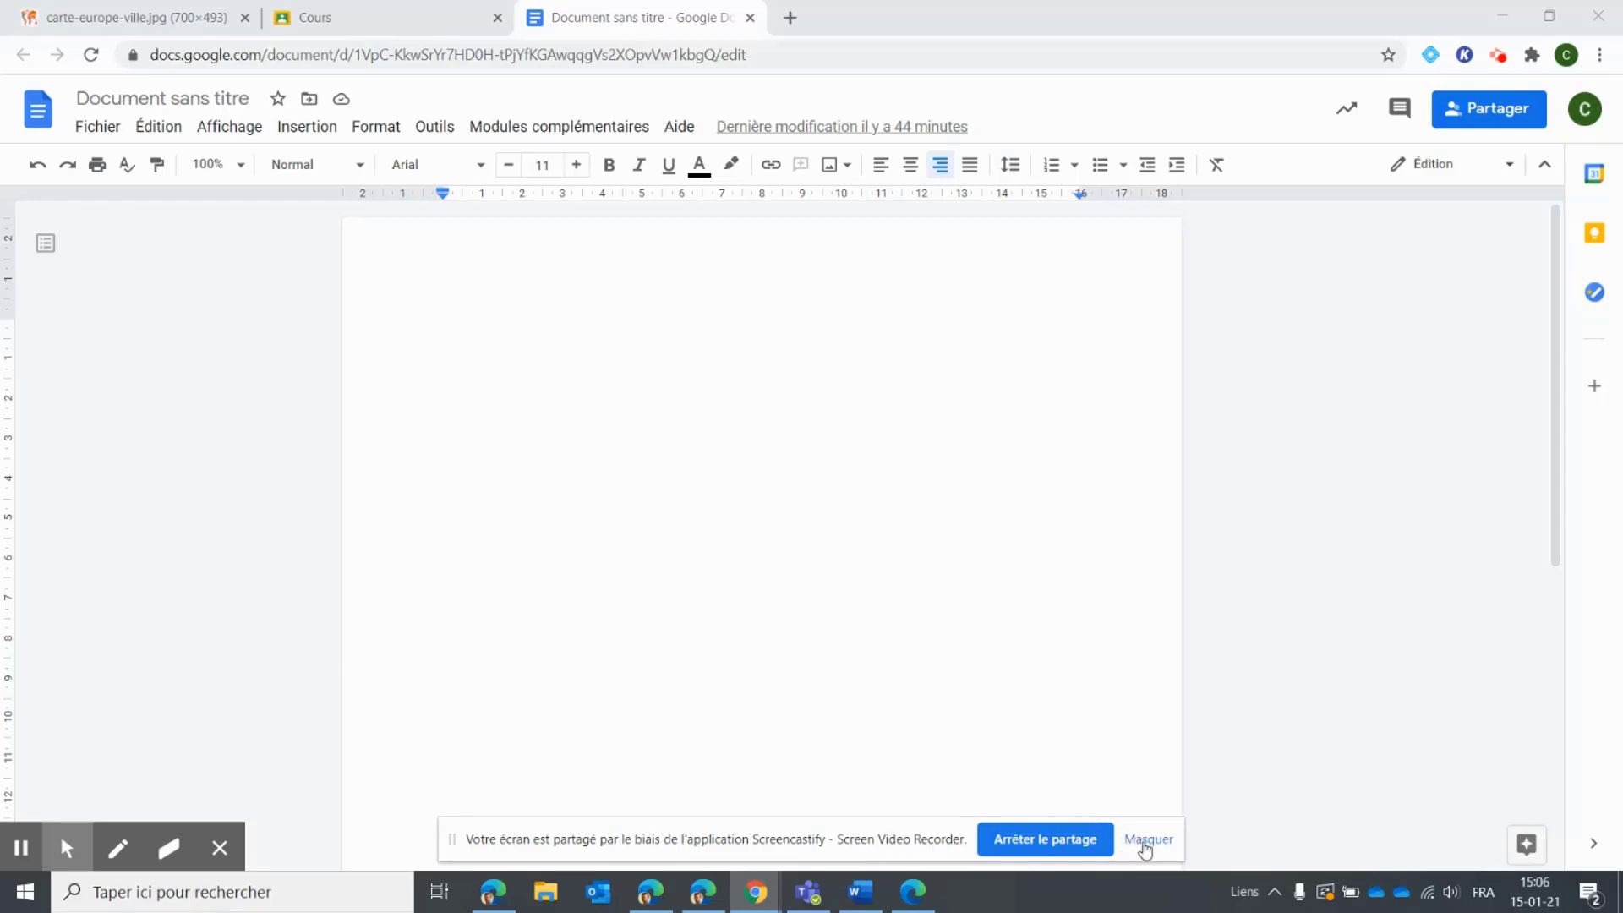
{"action": "left_click", "coordinate": [1147, 846]}
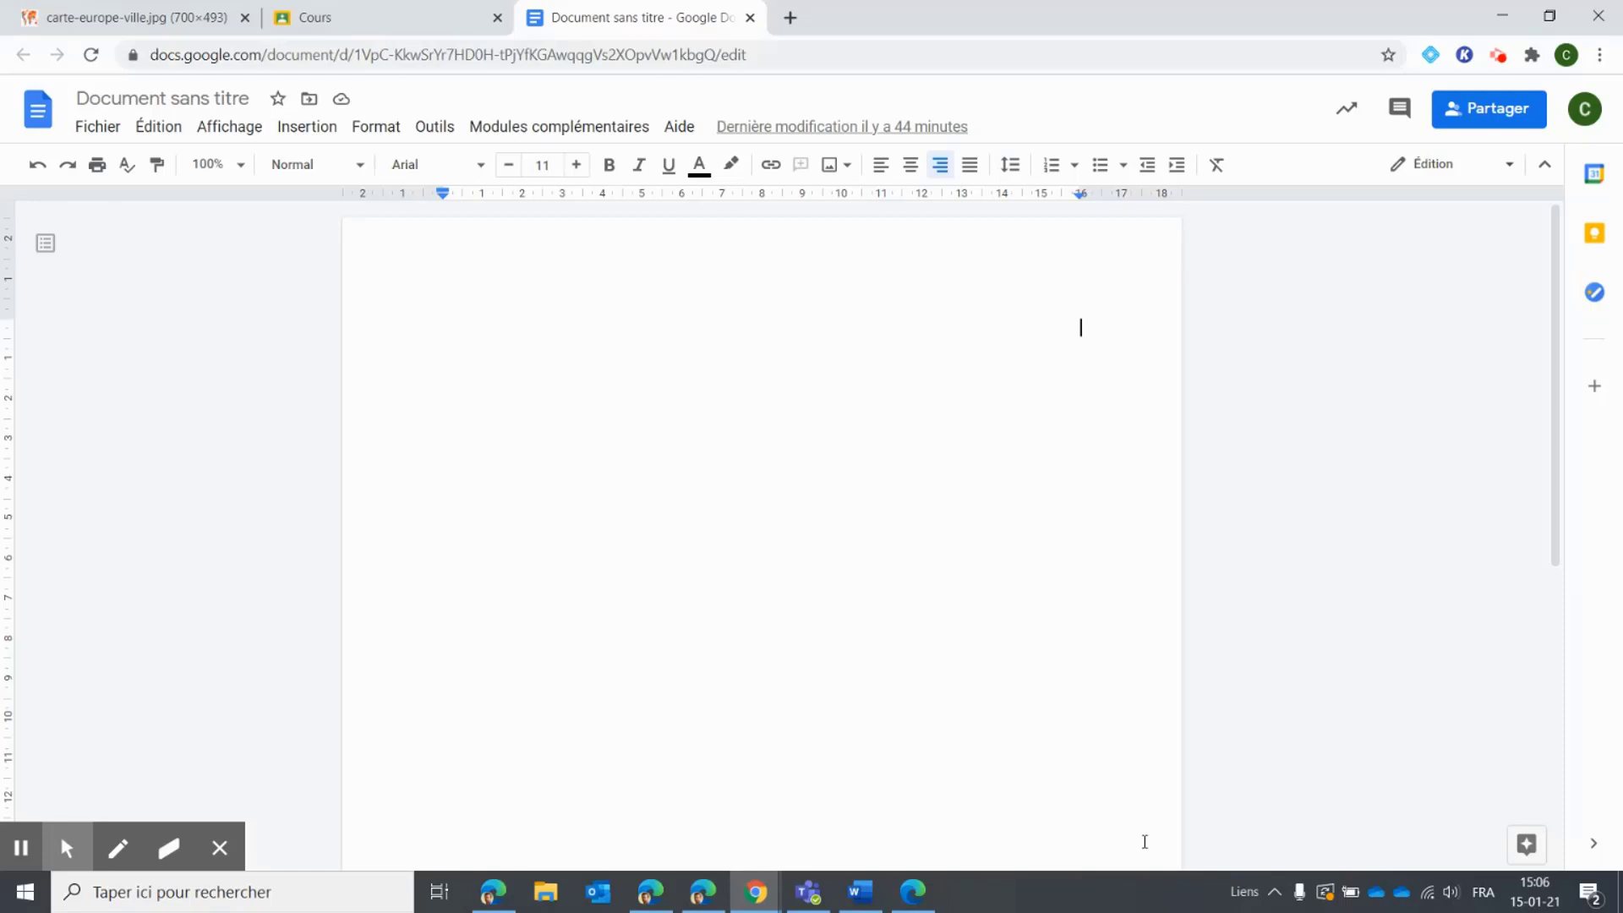
Step: Try the Focus Mouse spotlight, turn it off again, and test the click highlighting on the blank page
{"action": "mouse_move", "coordinate": [67, 848]}
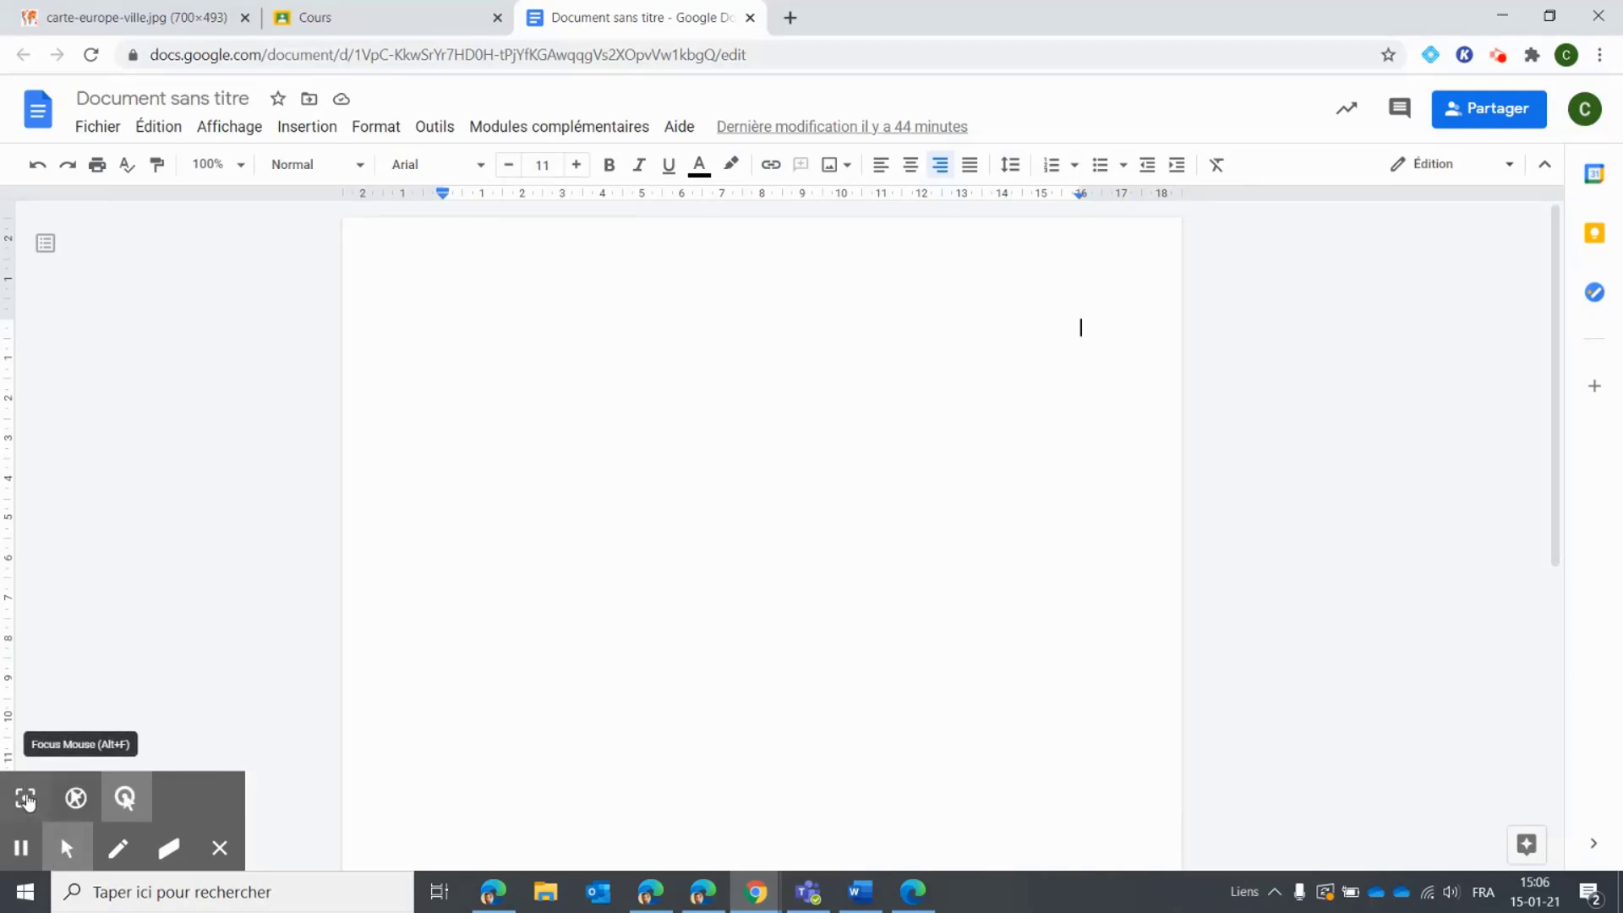
{"action": "left_click", "coordinate": [26, 800]}
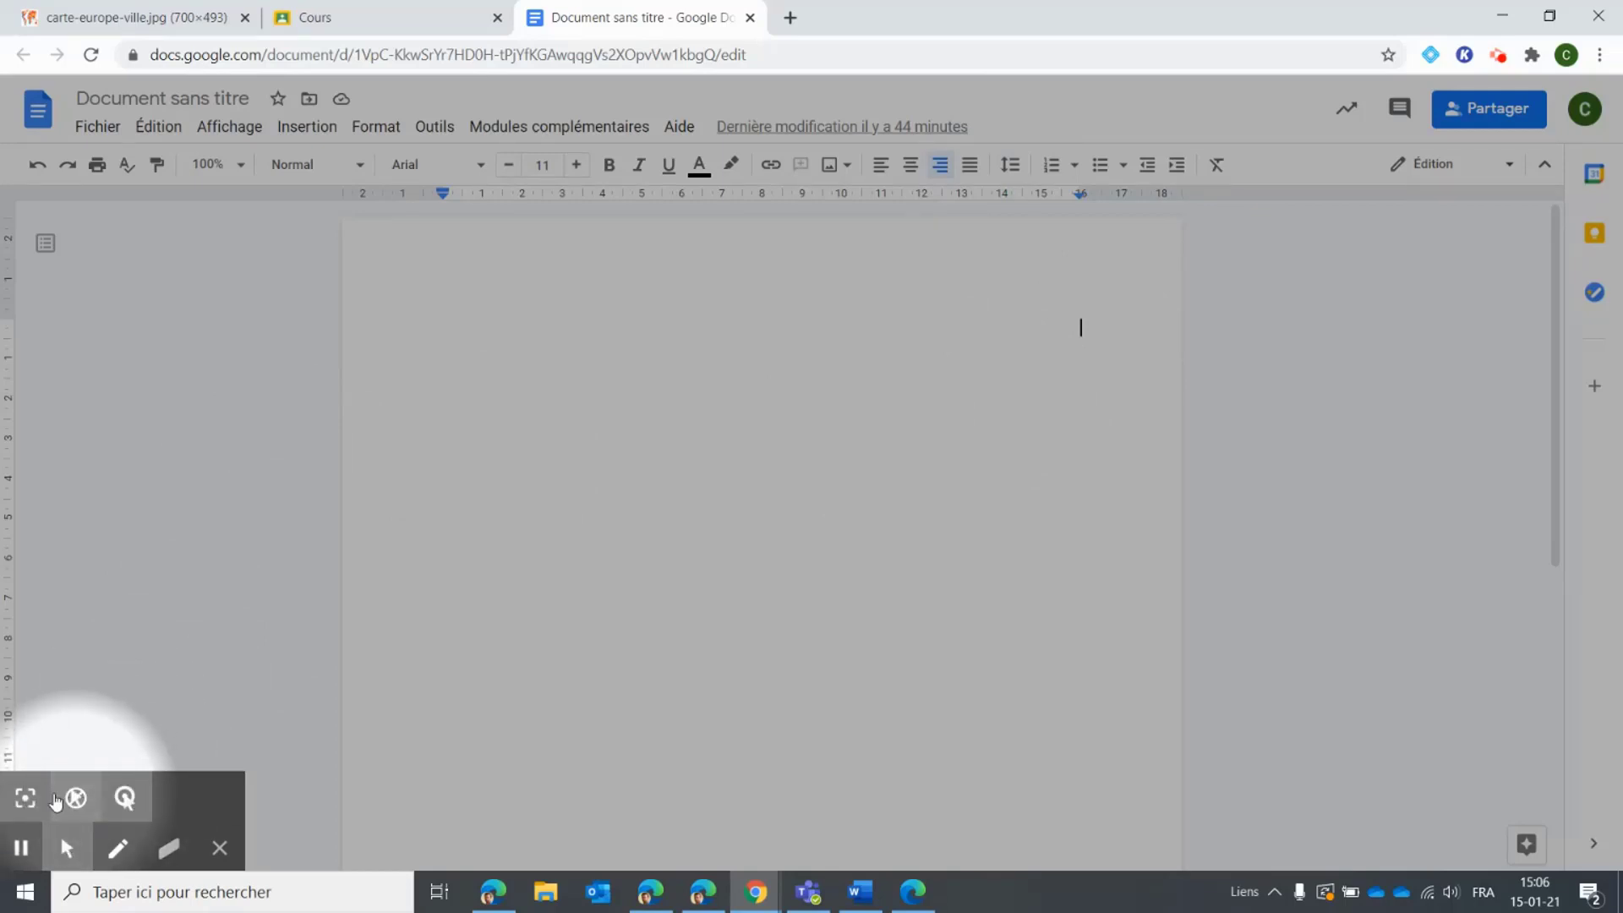
{"action": "left_click", "coordinate": [56, 800]}
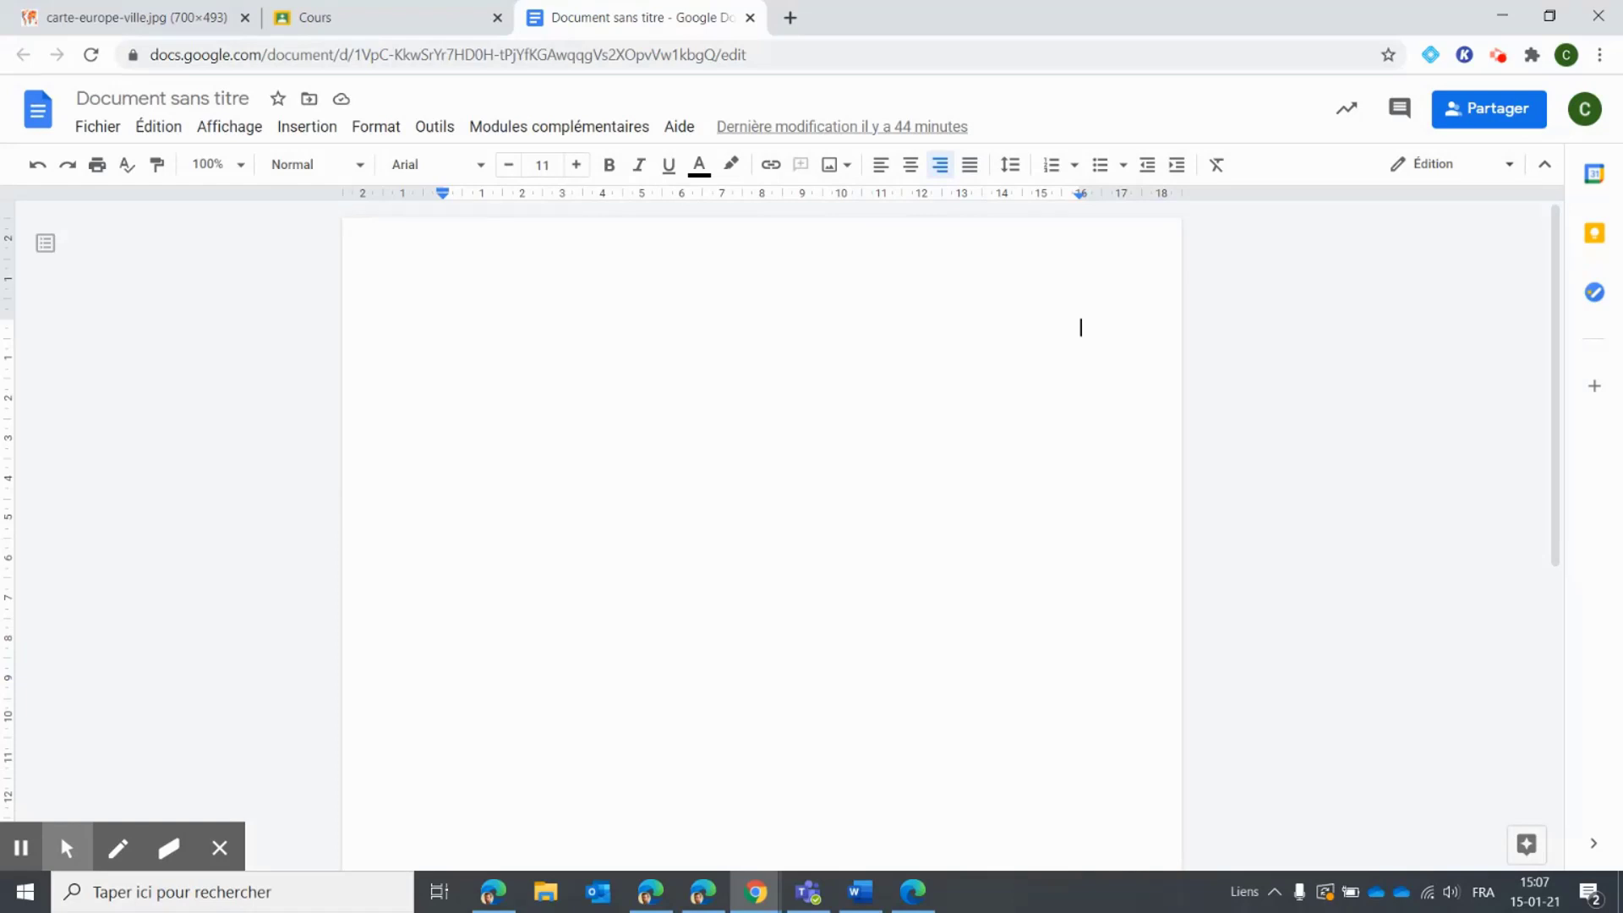
{"action": "mouse_move", "coordinate": [67, 845]}
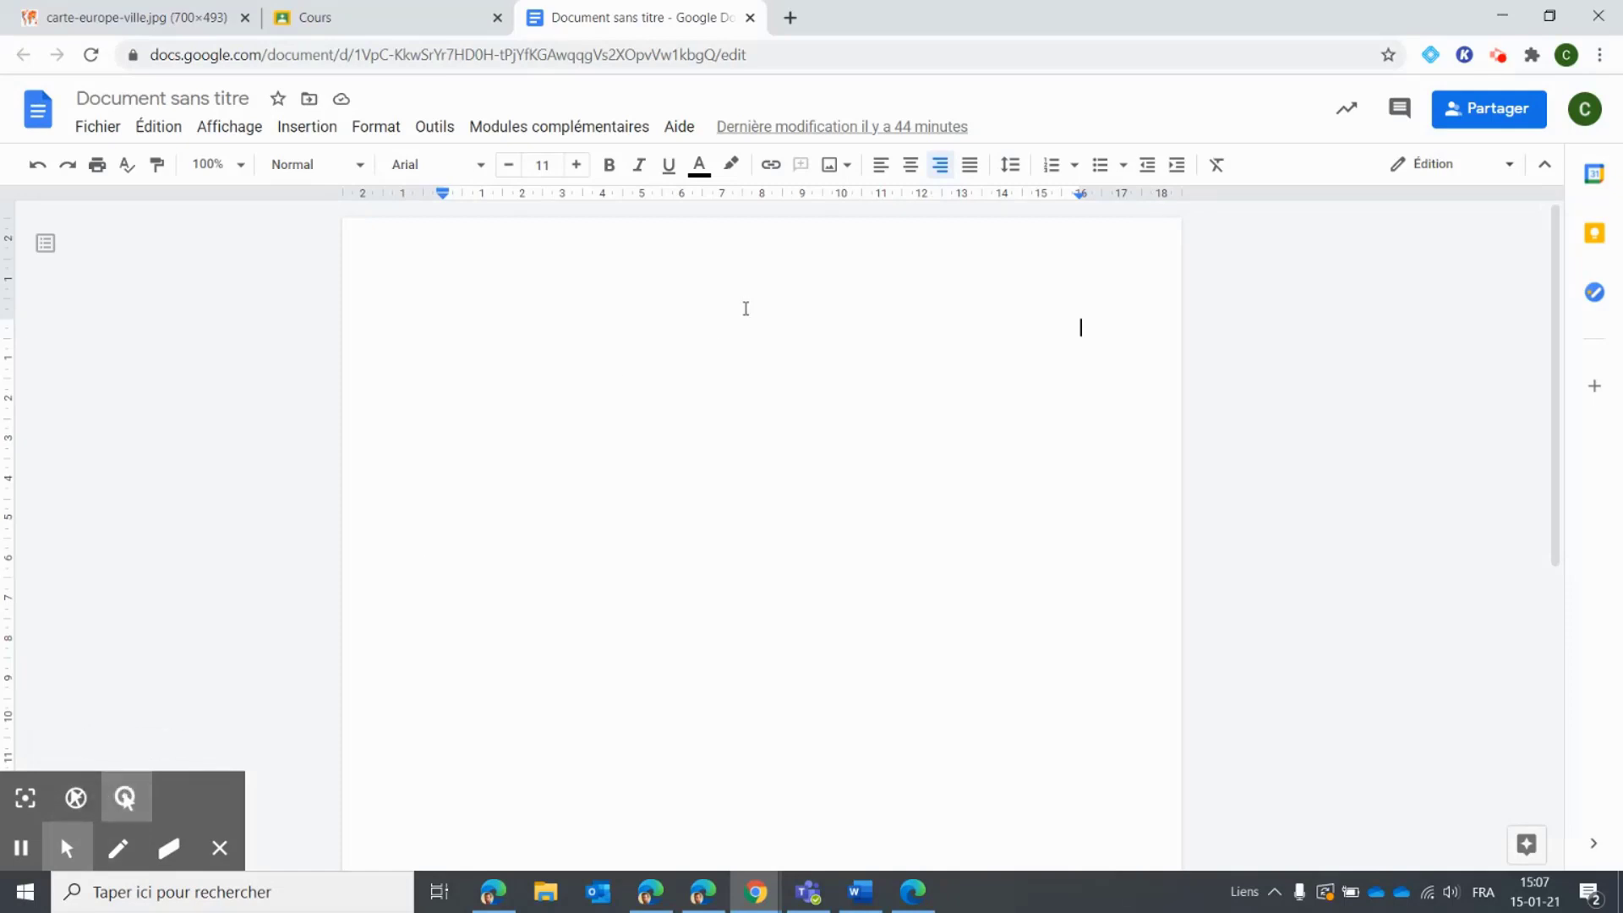
{"action": "left_click", "coordinate": [745, 308]}
{"action": "left_click", "coordinate": [745, 308]}
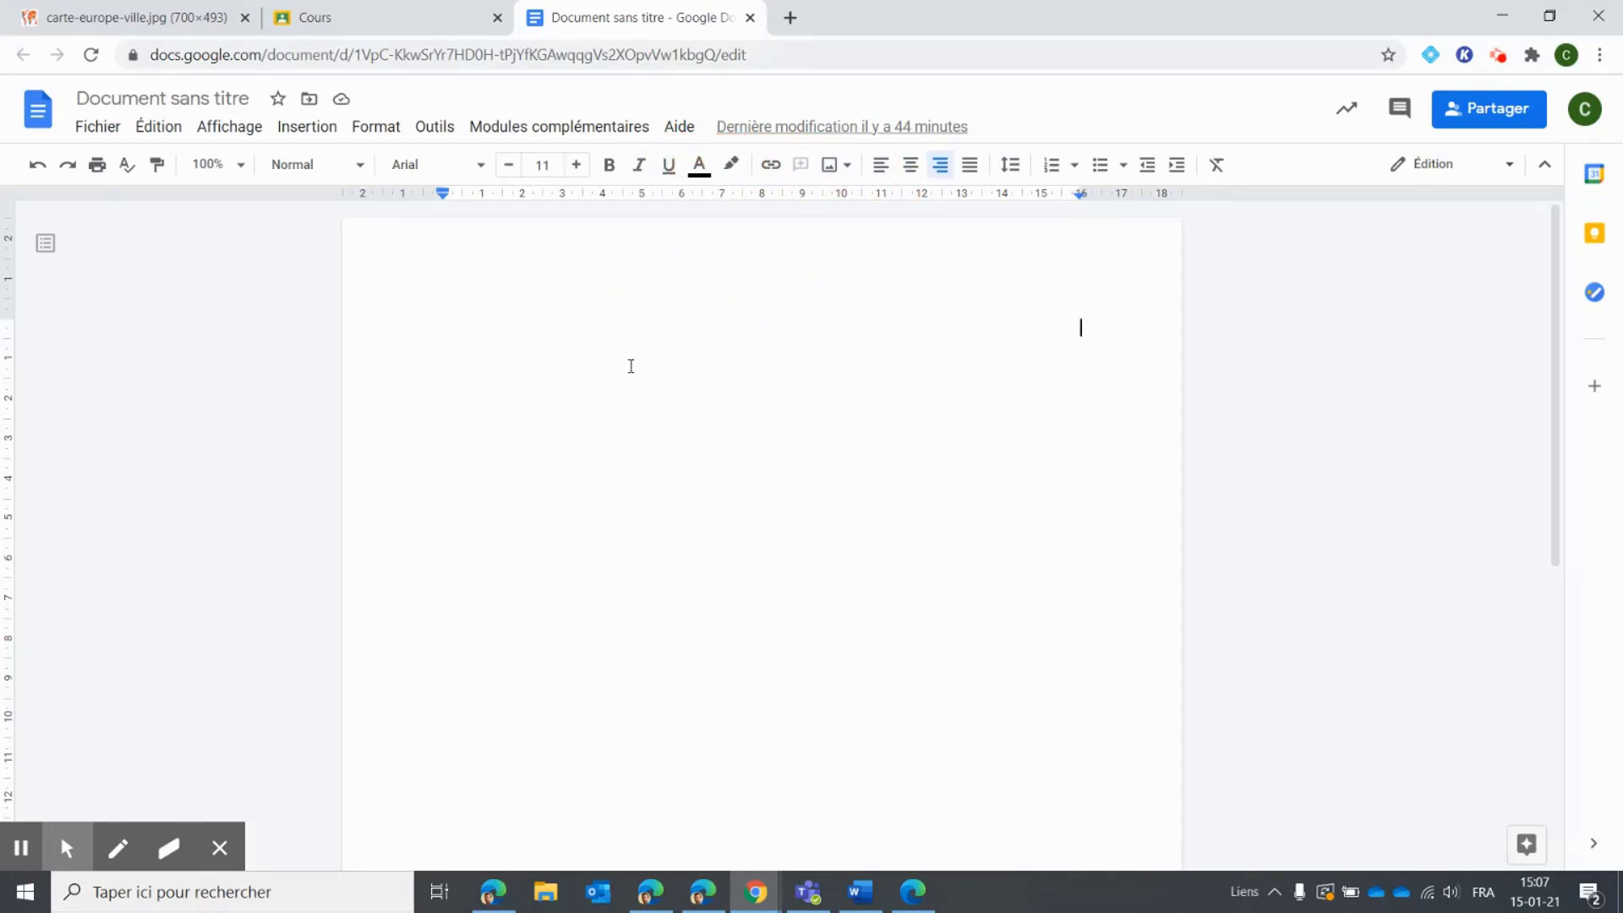
Step: With the red Pen, draw a wavy line on the page, a line under the document toolbar and a circle around the alignment options
{"action": "mouse_move", "coordinate": [65, 846]}
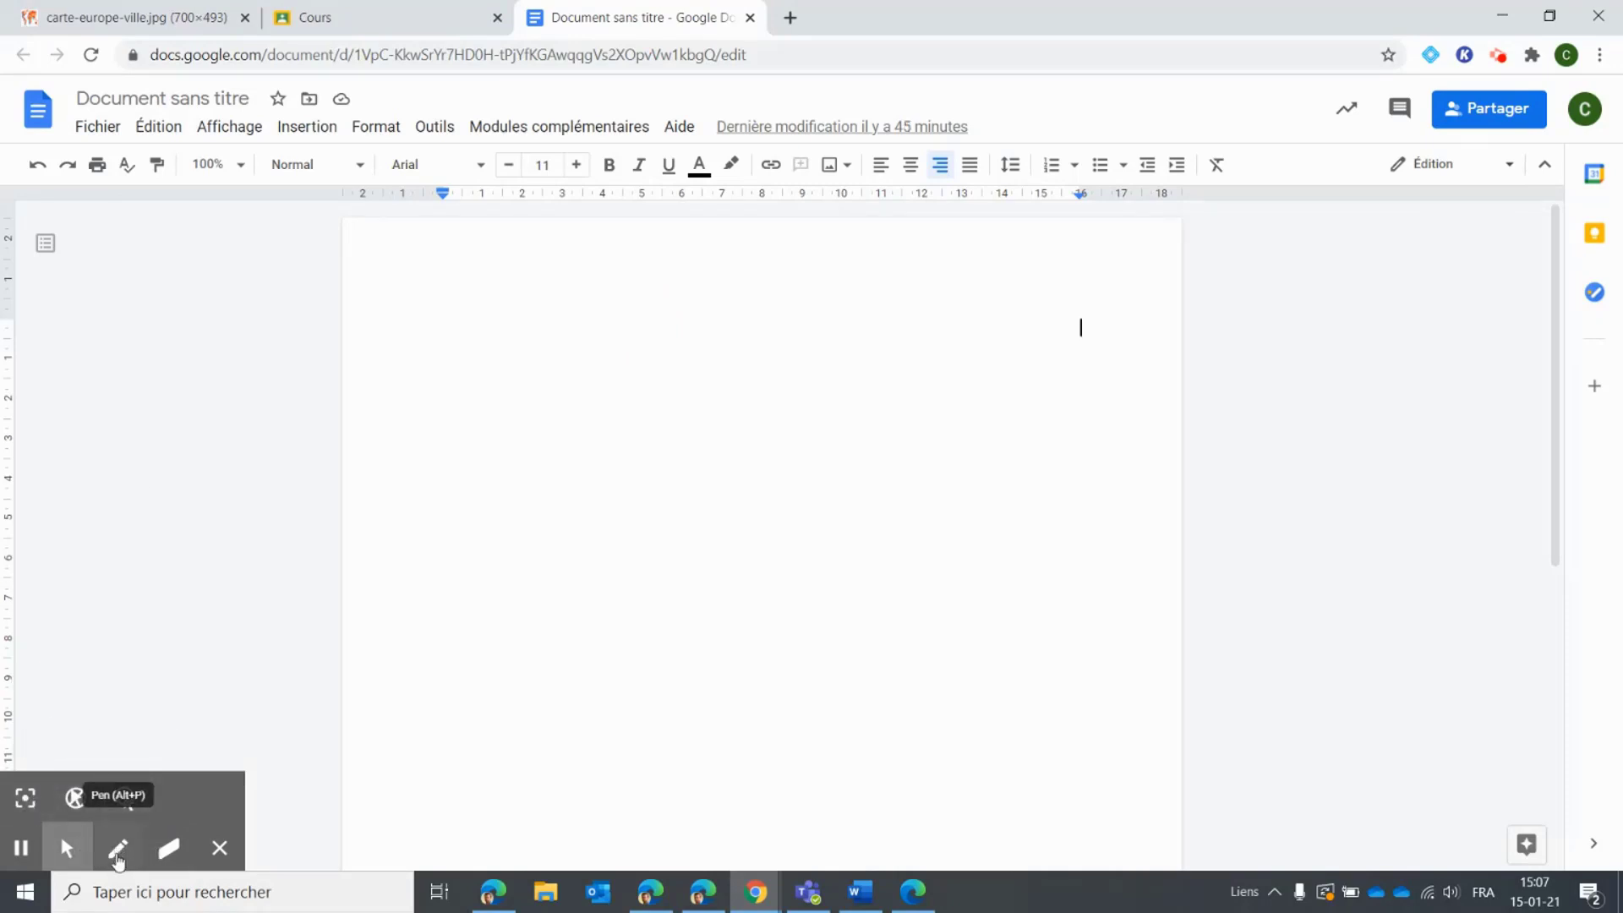
{"action": "left_click", "coordinate": [120, 846]}
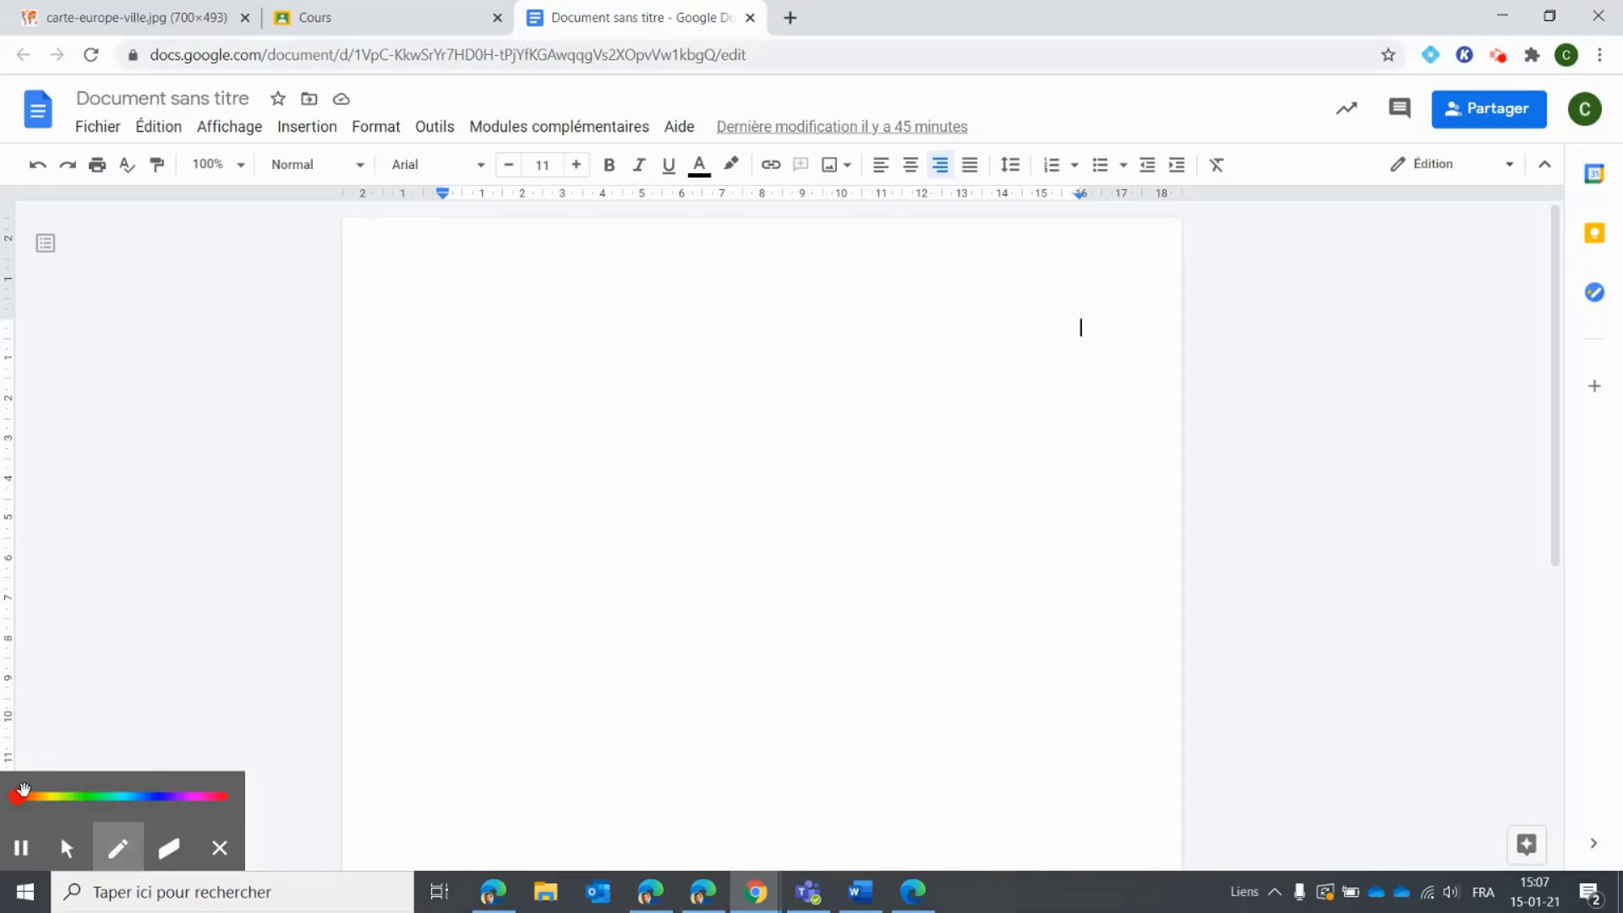
{"action": "mouse_move", "coordinate": [420, 378]}
{"action": "left_mouse_down"}
{"action": "mouse_move", "coordinate": [530, 321]}
{"action": "mouse_move", "coordinate": [586, 379]}
{"action": "mouse_move", "coordinate": [660, 395]}
{"action": "left_mouse_up"}
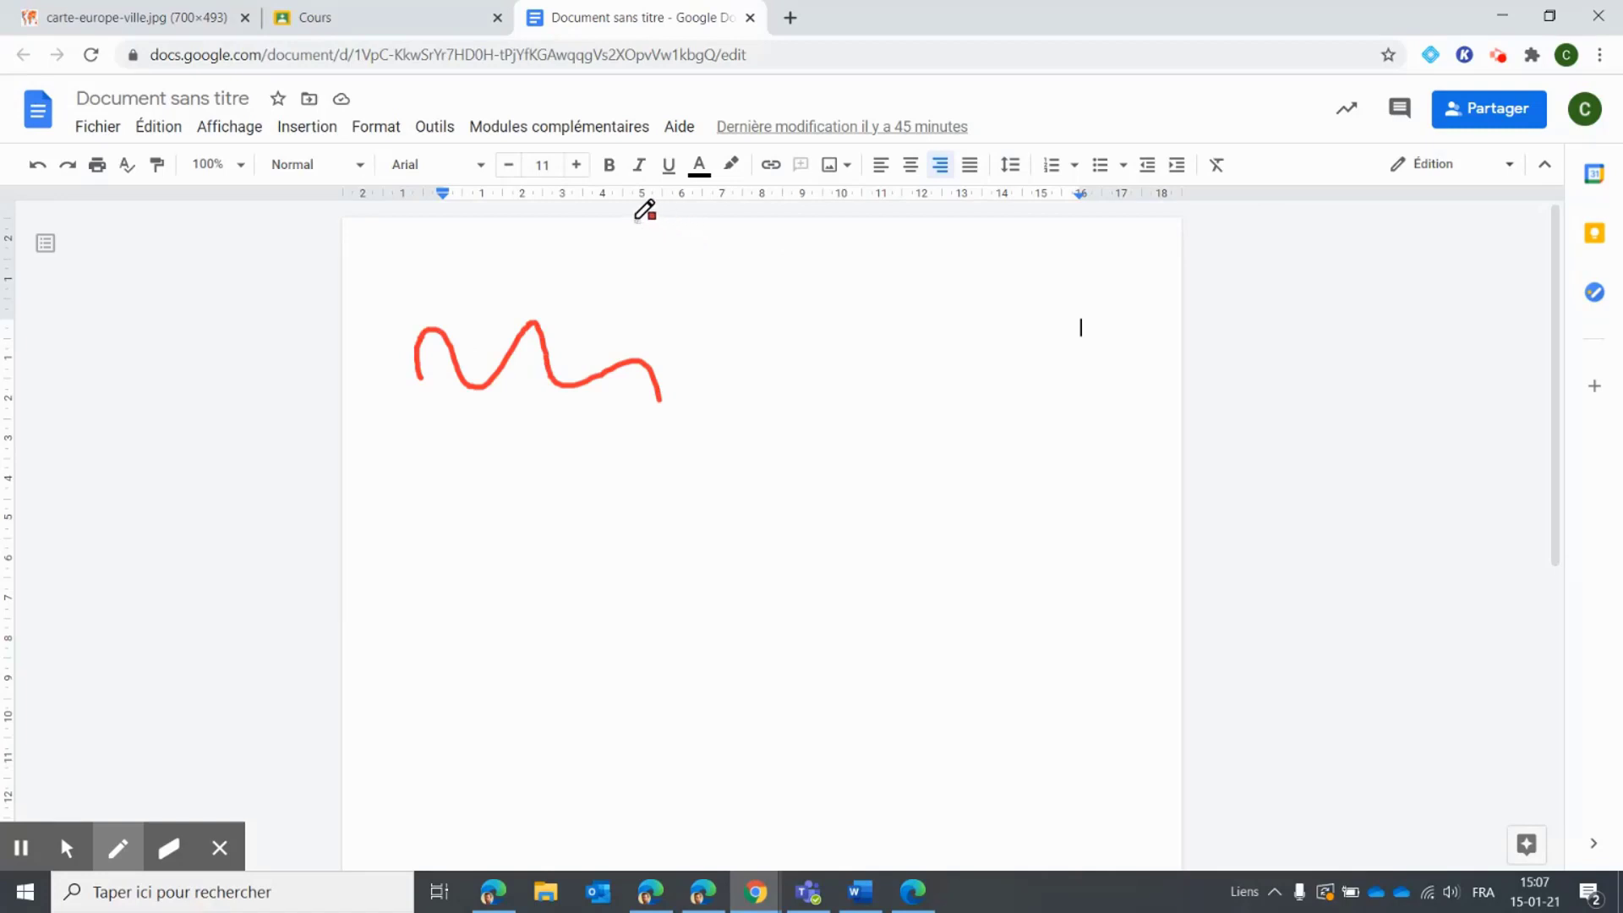
{"action": "left_click_drag", "start_coordinate": [636, 221], "coordinate": [846, 193]}
{"action": "mouse_move", "coordinate": [933, 144]}
{"action": "left_mouse_down"}
{"action": "mouse_move", "coordinate": [904, 200]}
{"action": "mouse_move", "coordinate": [1023, 172]}
{"action": "mouse_move", "coordinate": [934, 129]}
{"action": "left_mouse_up"}
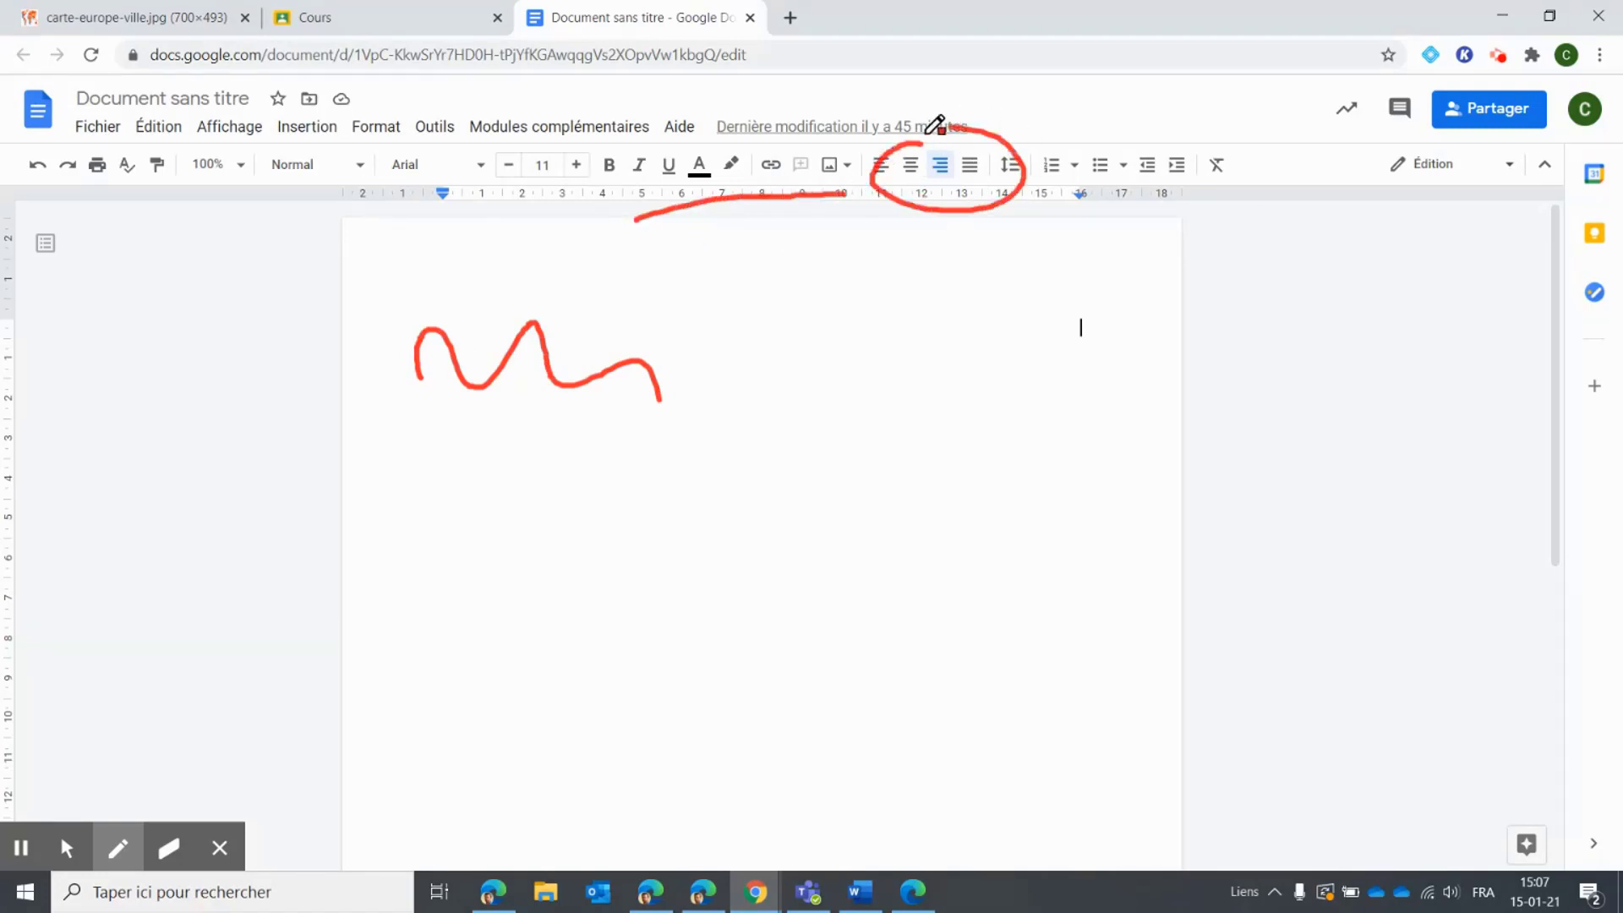
Step: Change the Pen colour to blue and draw a slightly curved line below the red wavy line
{"action": "left_click", "coordinate": [155, 796]}
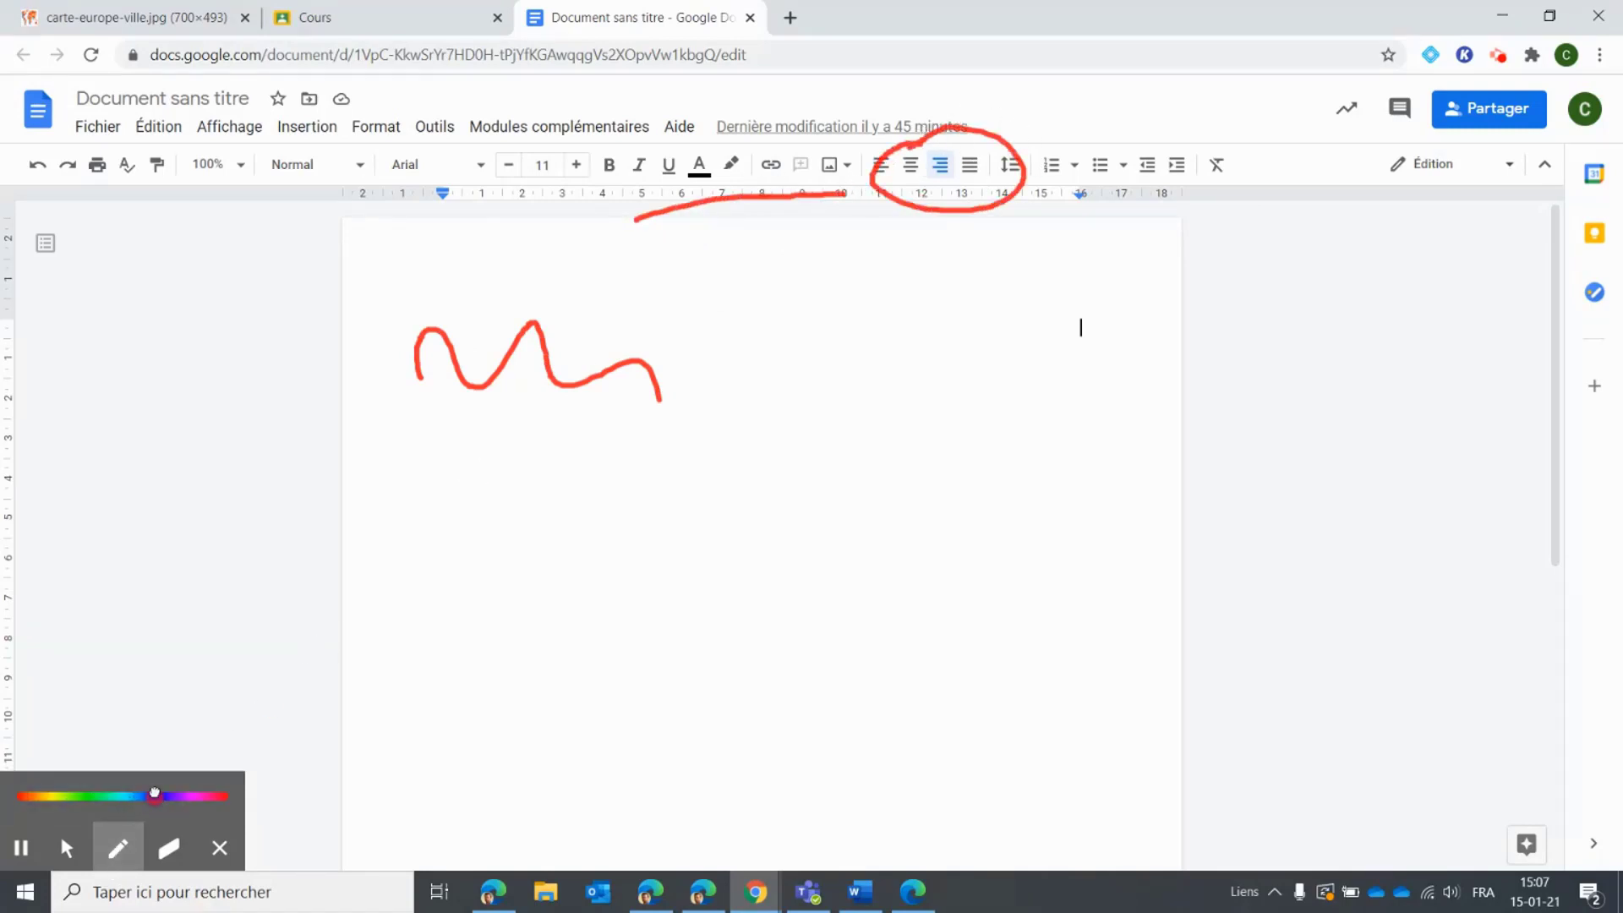
{"action": "left_click_drag", "start_coordinate": [437, 579], "coordinate": [702, 550]}
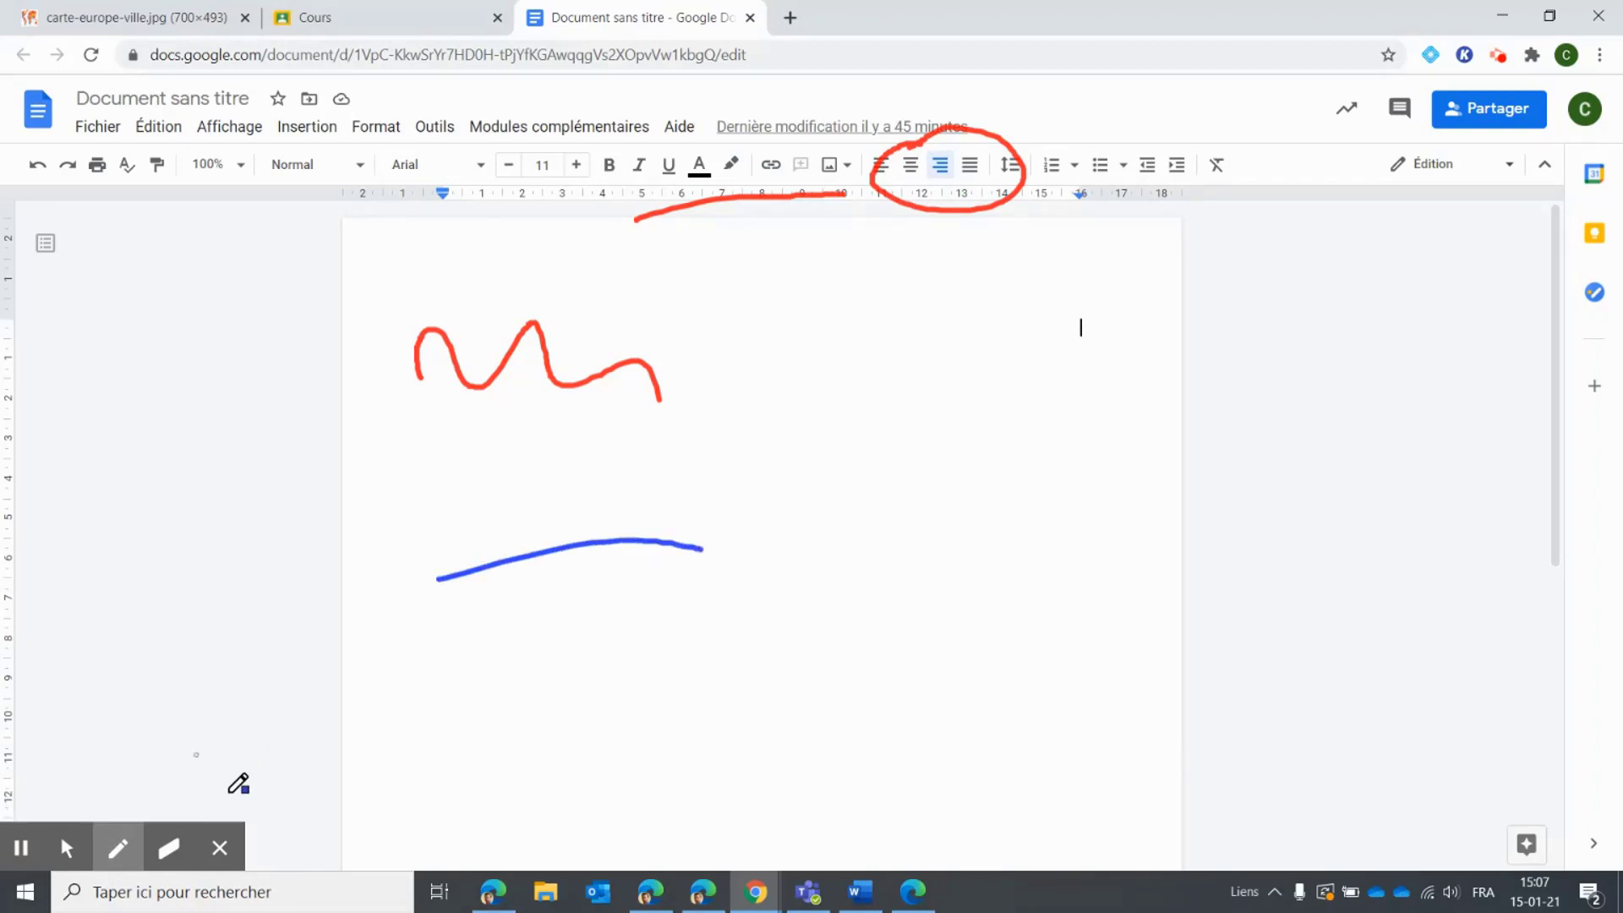
Step: Erase the blue line and the end of the red wavy line with the Eraser, and return to the mouse pointer tool
{"action": "left_click", "coordinate": [164, 861]}
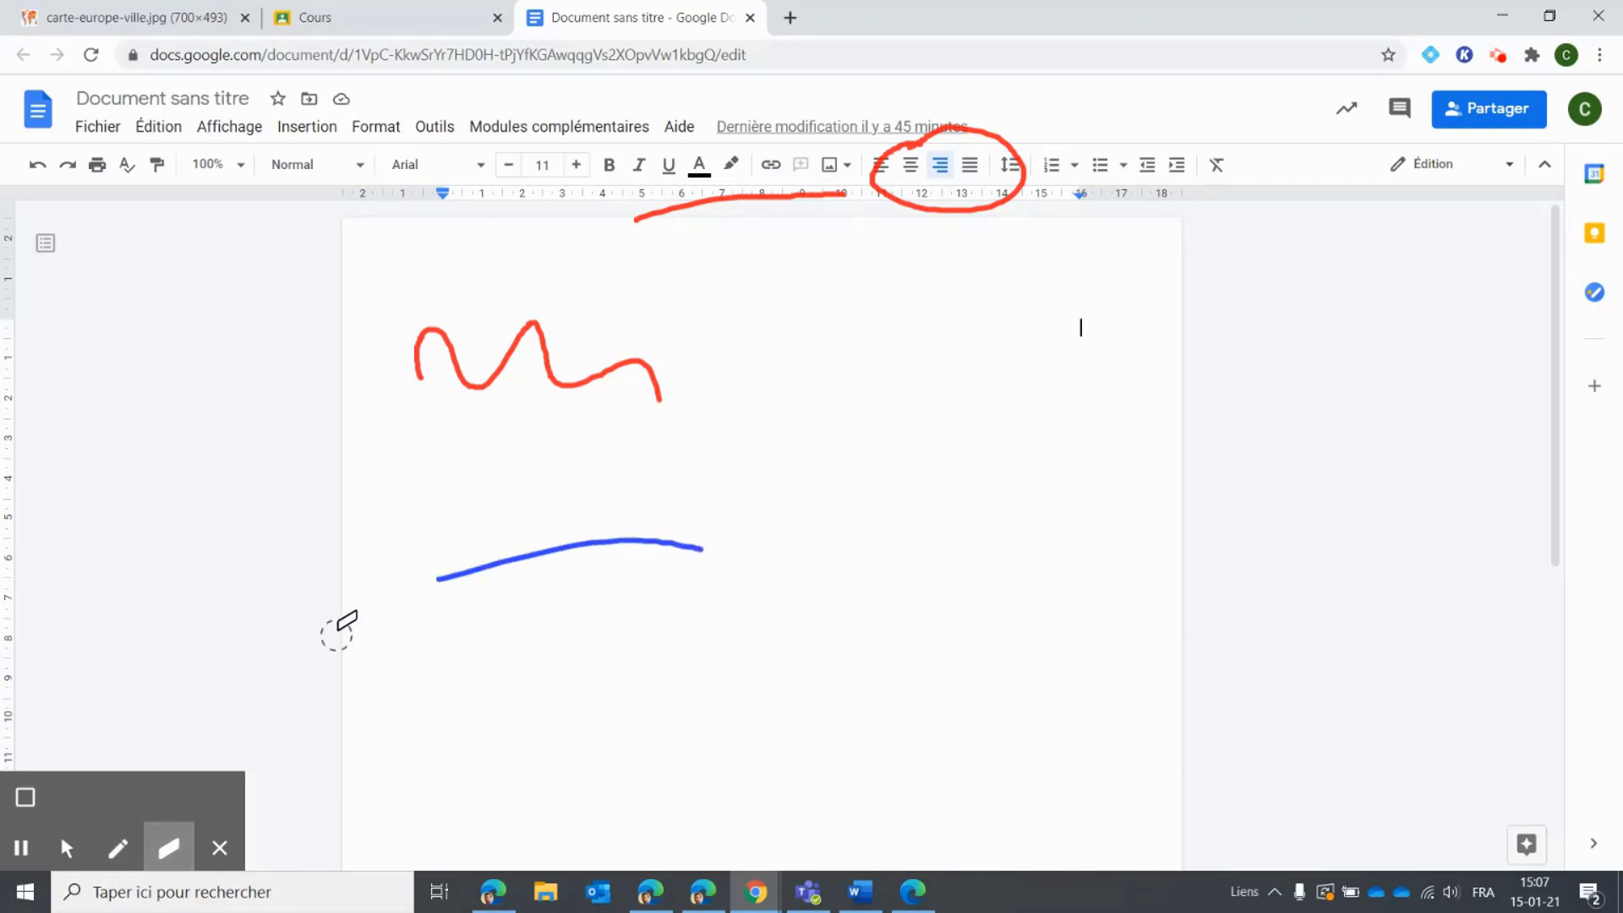
{"action": "left_click_drag", "start_coordinate": [431, 569], "coordinate": [696, 538]}
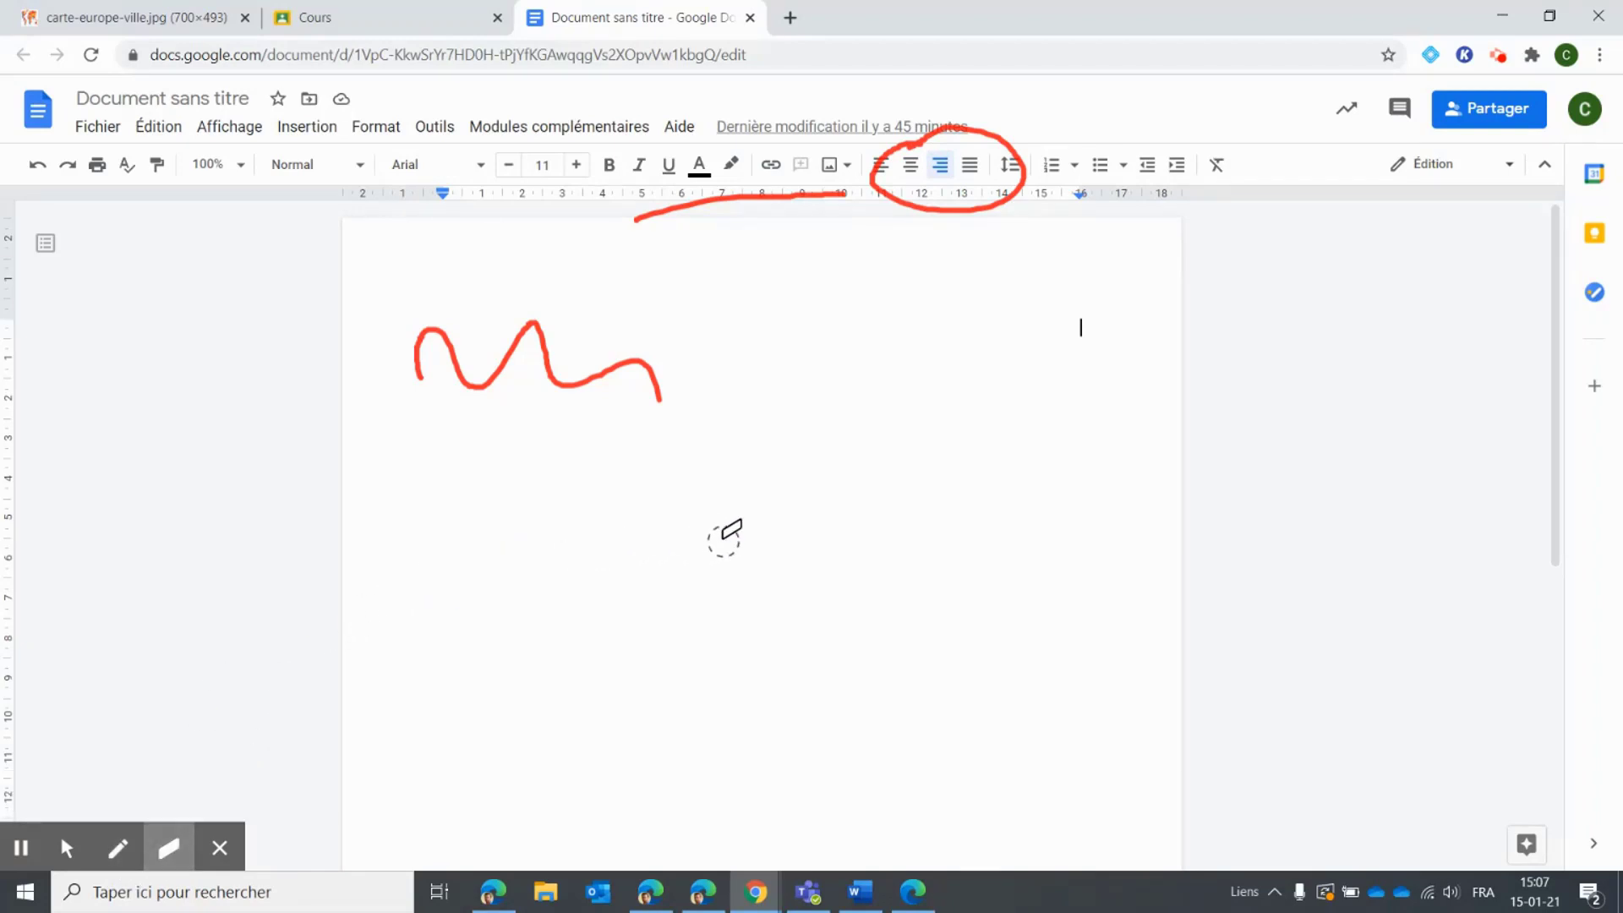
{"action": "mouse_move", "coordinate": [670, 404]}
{"action": "left_mouse_down"}
{"action": "mouse_move", "coordinate": [614, 365]}
{"action": "mouse_move", "coordinate": [544, 384]}
{"action": "mouse_move", "coordinate": [545, 332]}
{"action": "left_mouse_up"}
{"action": "left_click", "coordinate": [67, 850]}
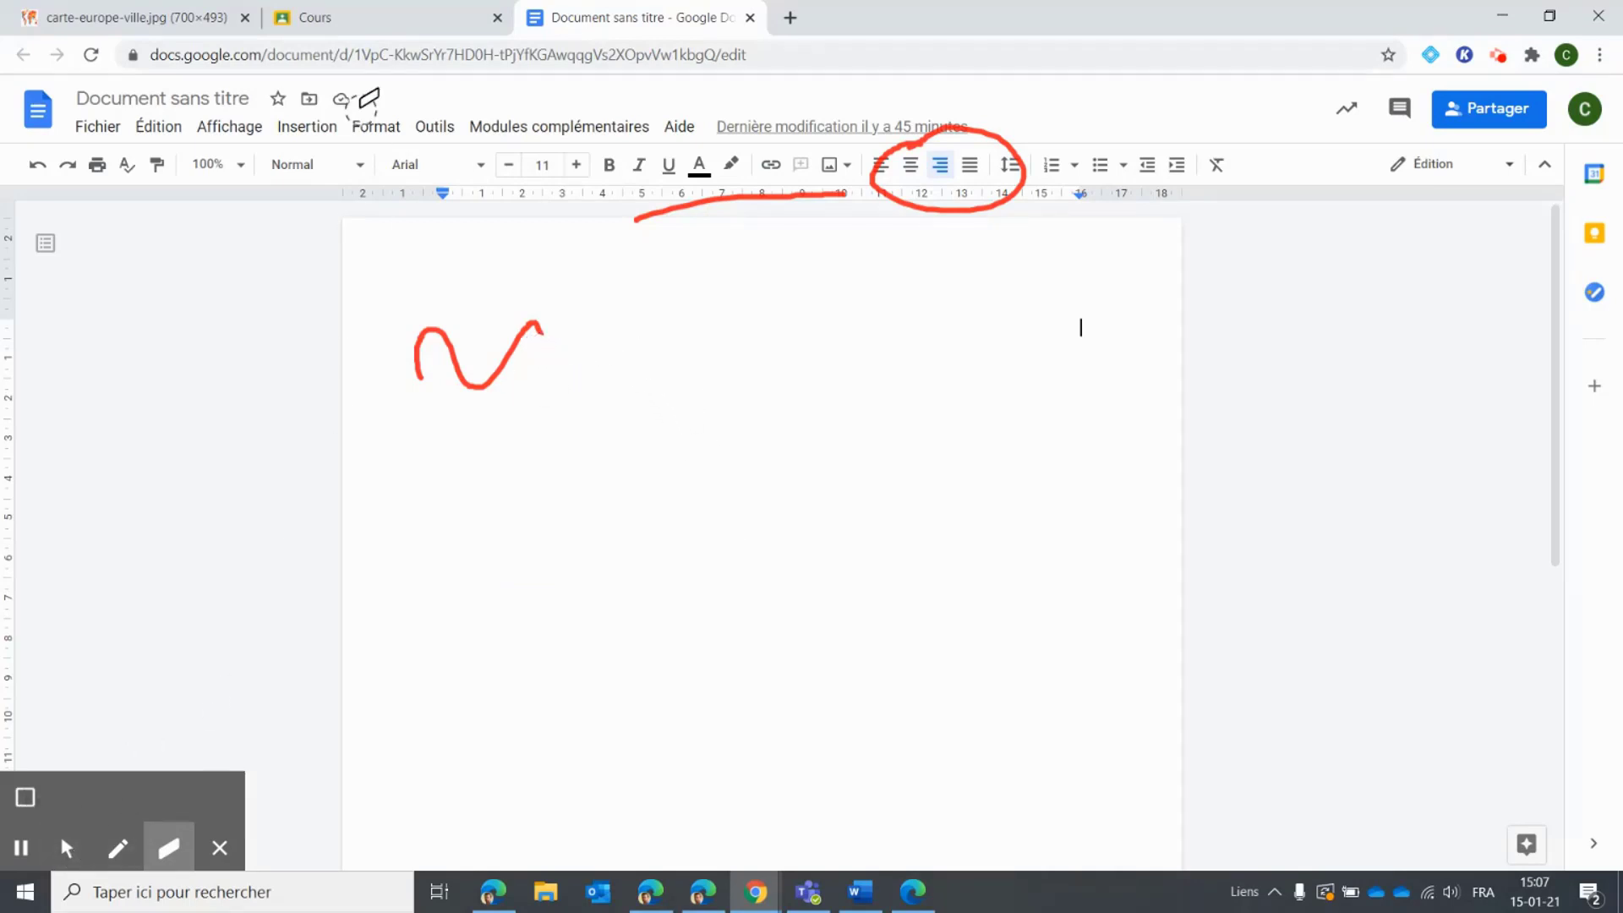
Step: View the Google Classroom page and the Europe map page, and return to the untitled document
{"action": "left_click", "coordinate": [358, 23]}
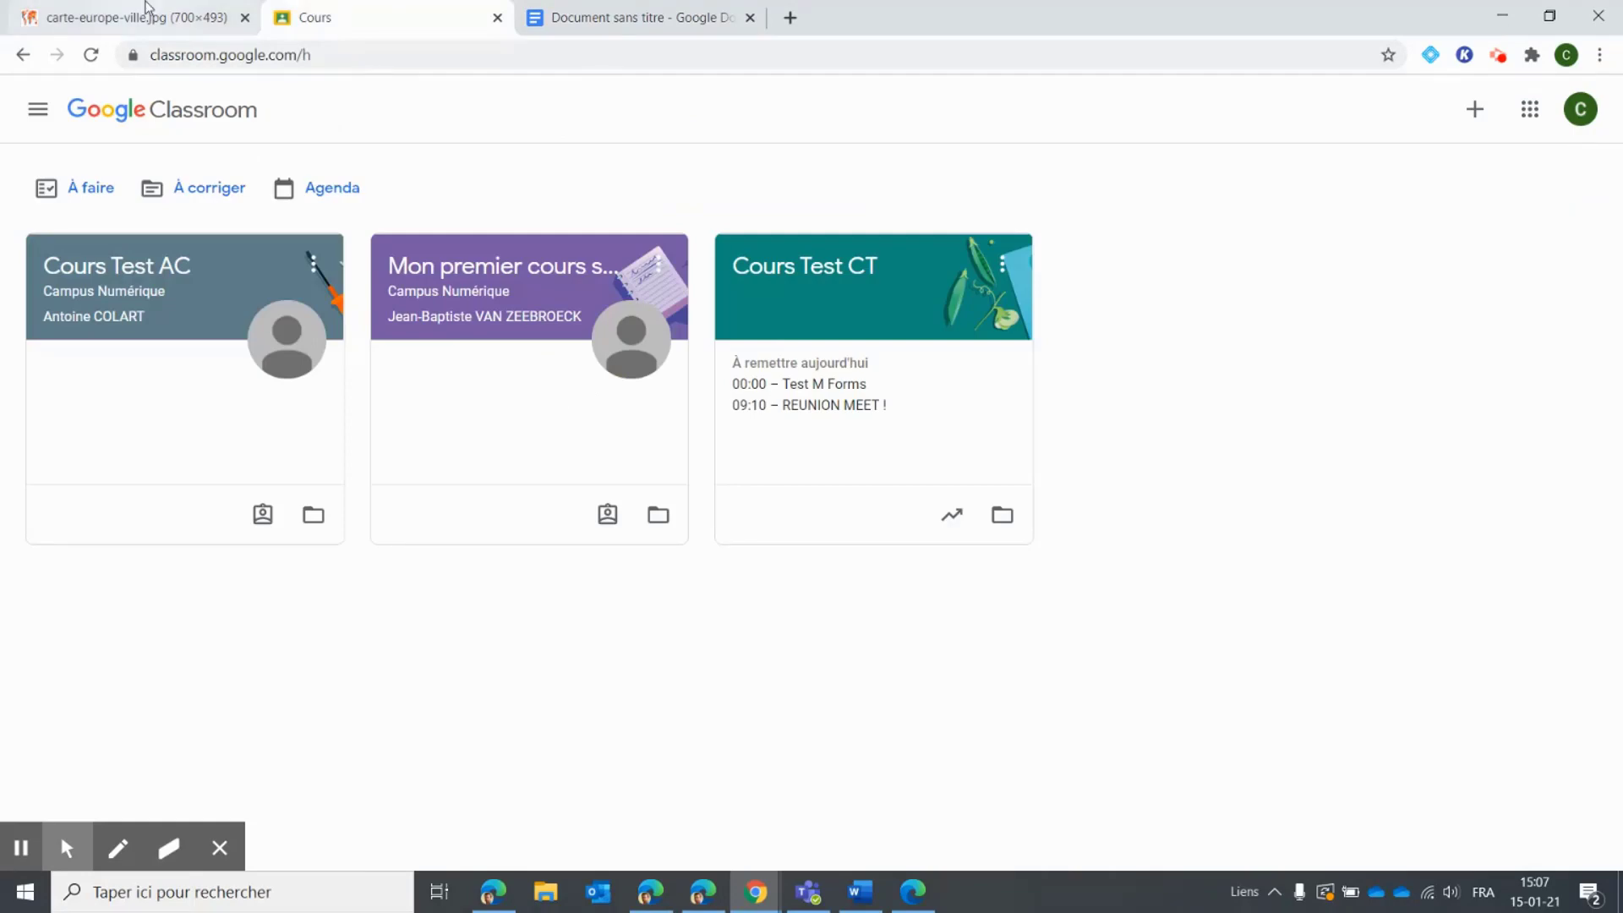
{"action": "left_click", "coordinate": [146, 24]}
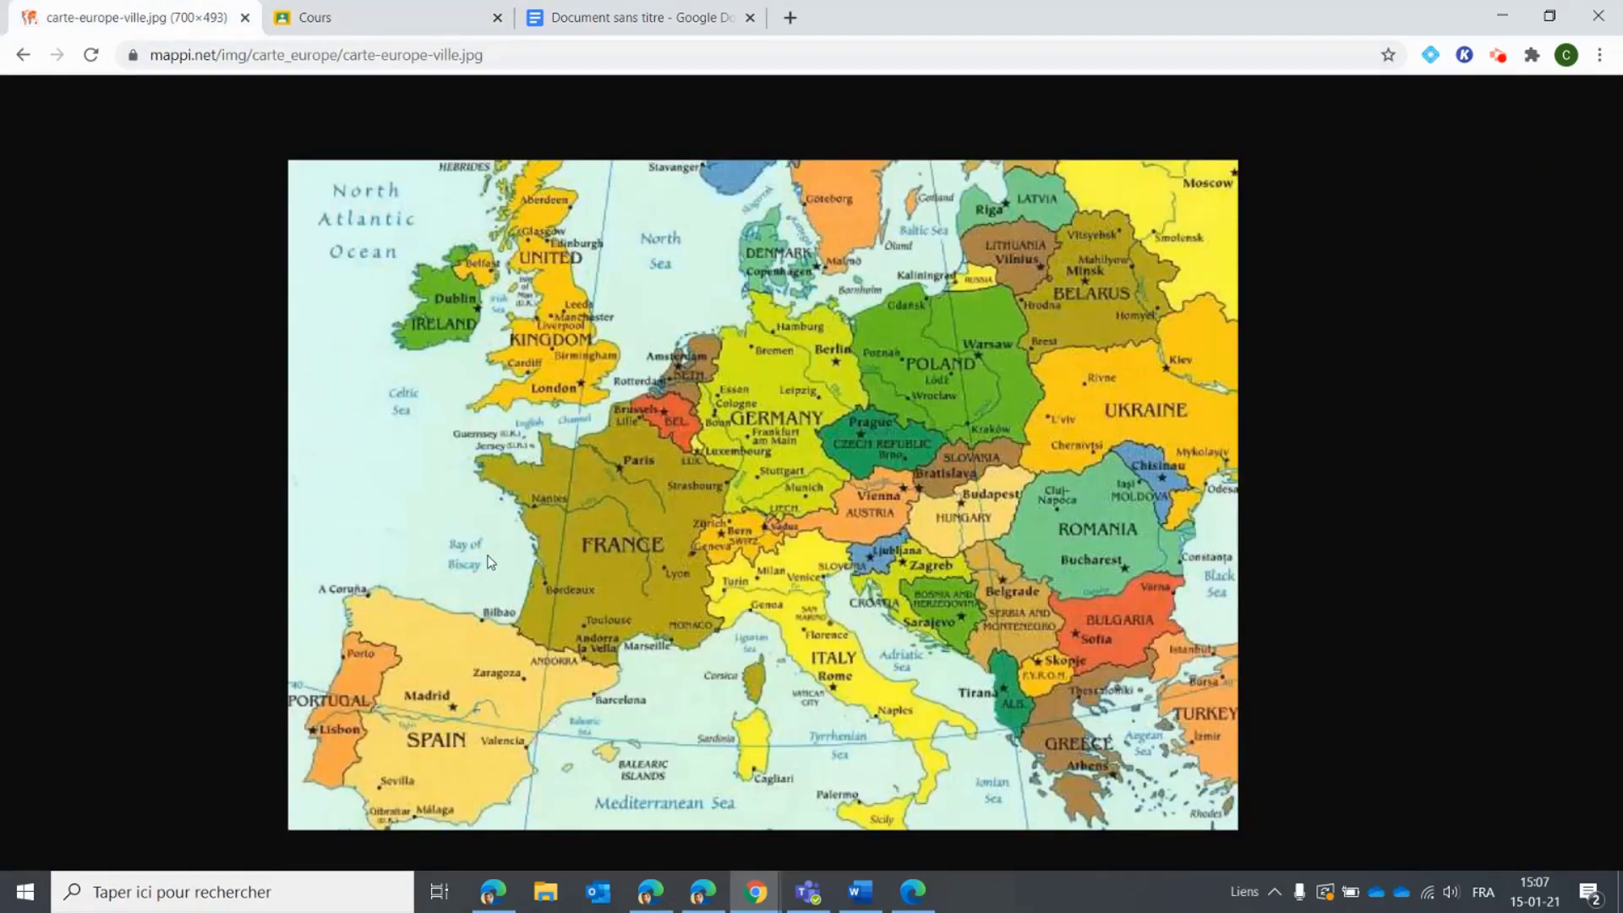
{"action": "left_click", "coordinate": [331, 12]}
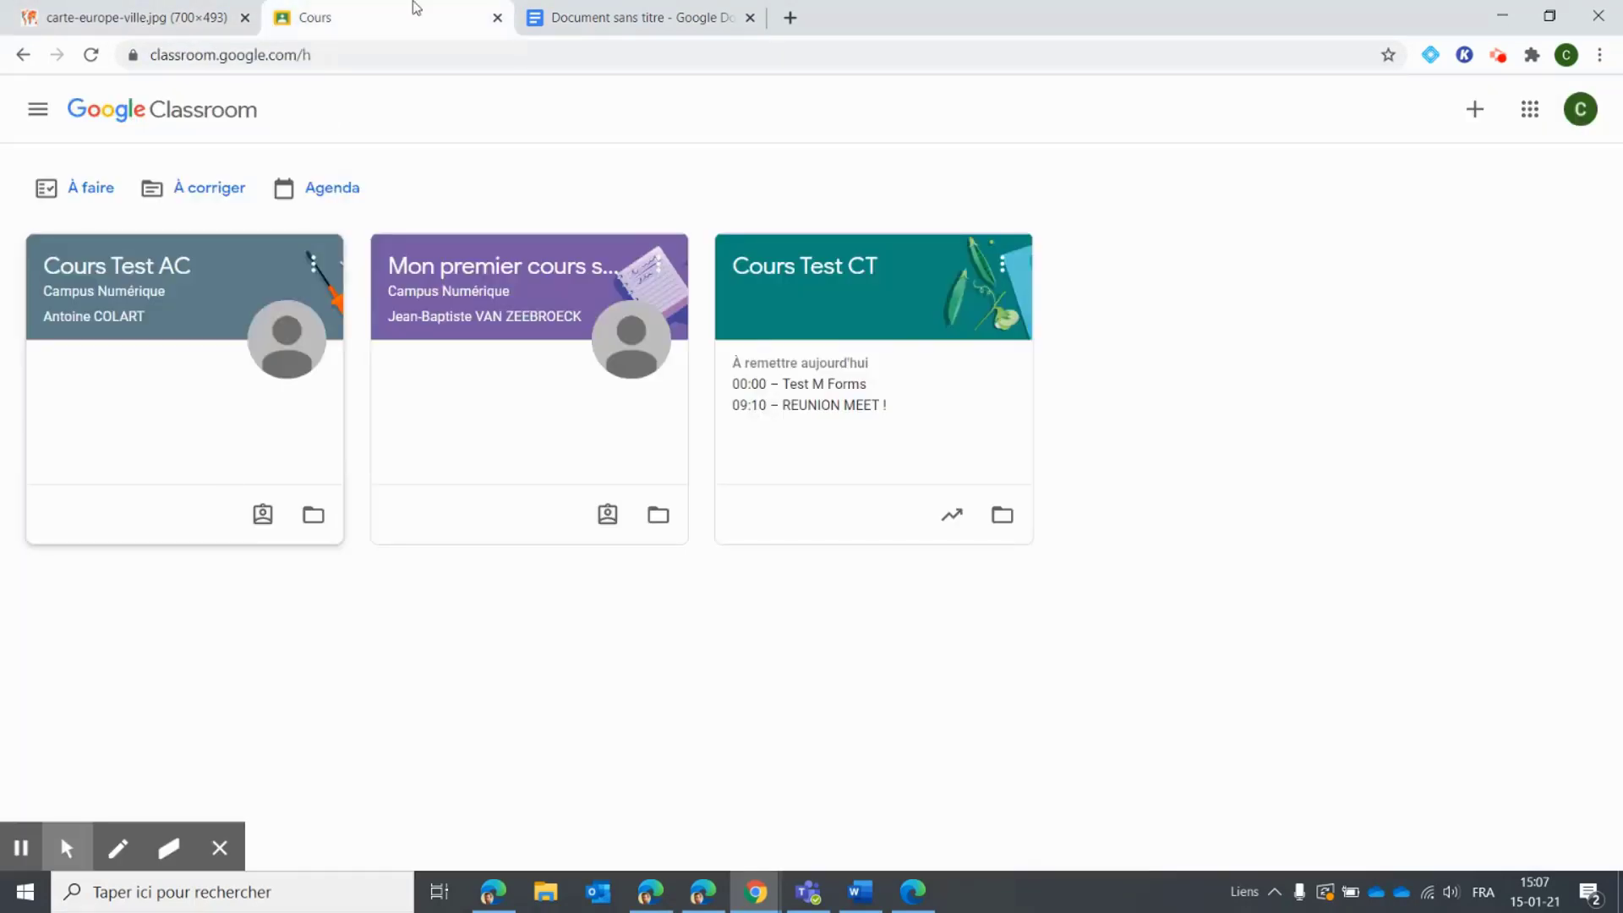
{"action": "left_click", "coordinate": [612, 10]}
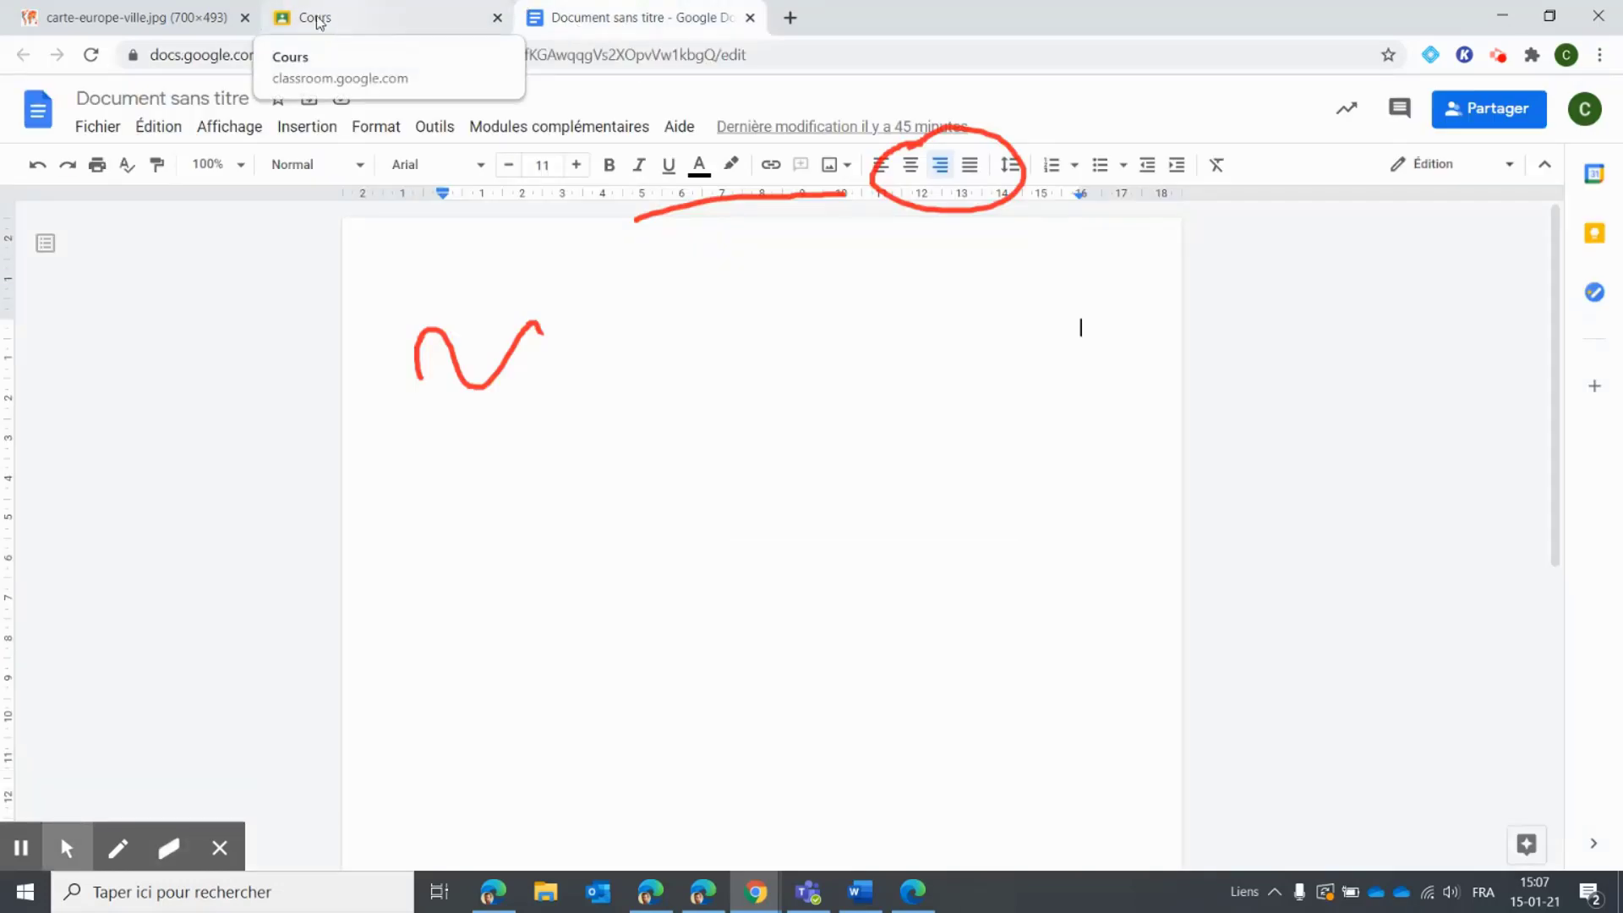
Step: Copy the Europe map image from its web page and paste it into the untitled document
{"action": "left_click", "coordinate": [121, 19]}
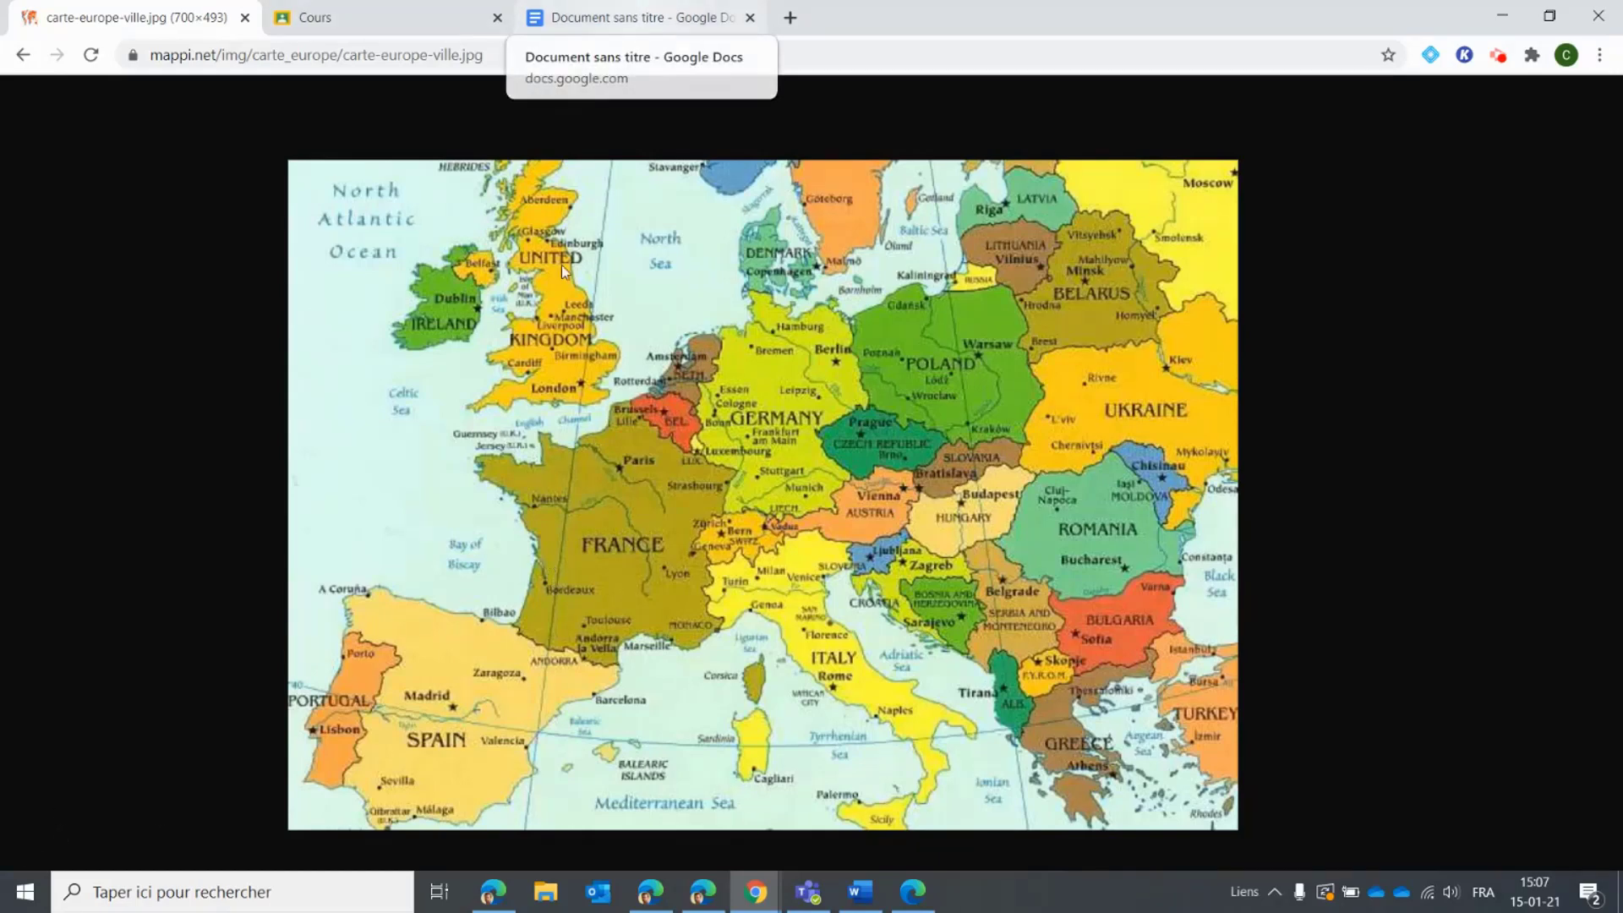
{"action": "right_click", "coordinate": [598, 503]}
{"action": "left_click", "coordinate": [663, 565]}
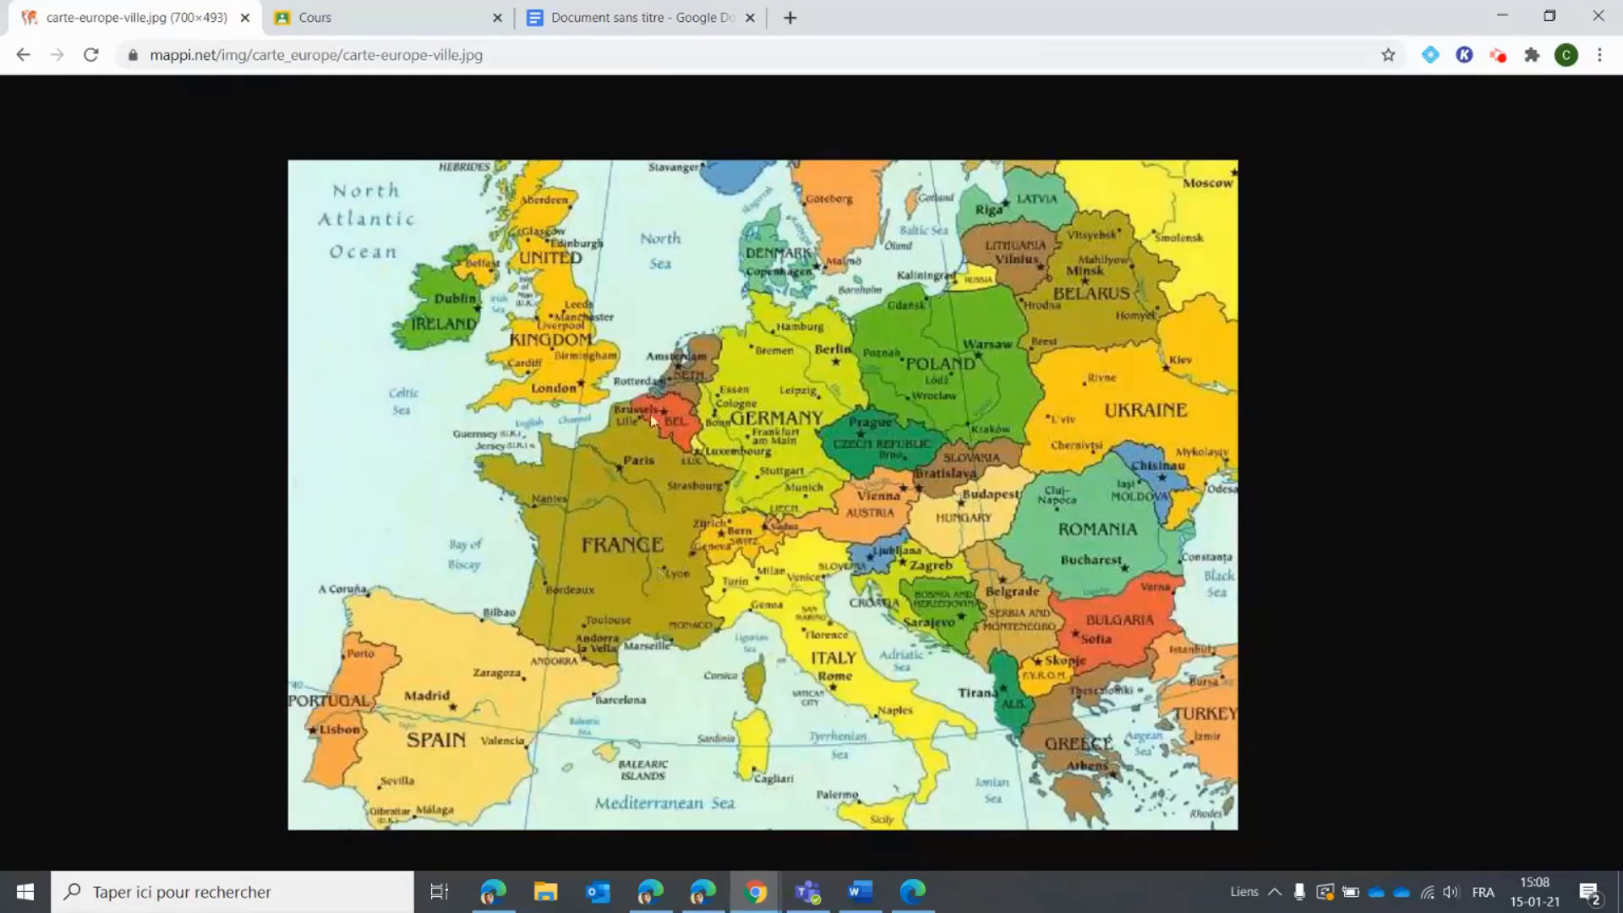
{"action": "left_click", "coordinate": [595, 14]}
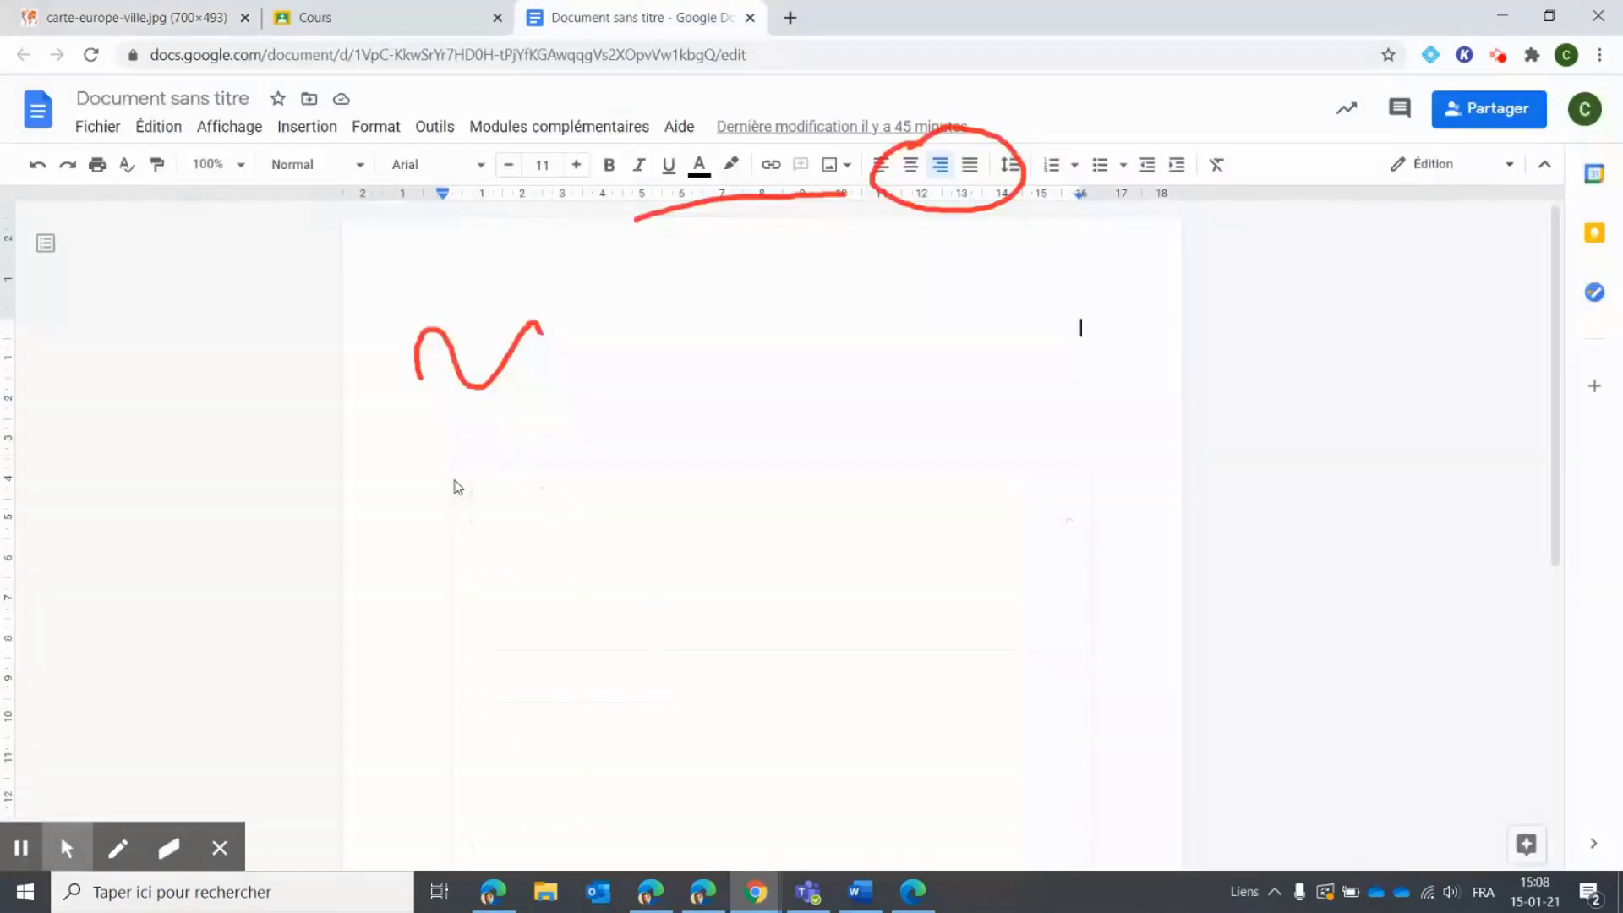
{"action": "right_click", "coordinate": [454, 476]}
{"action": "left_click", "coordinate": [513, 560]}
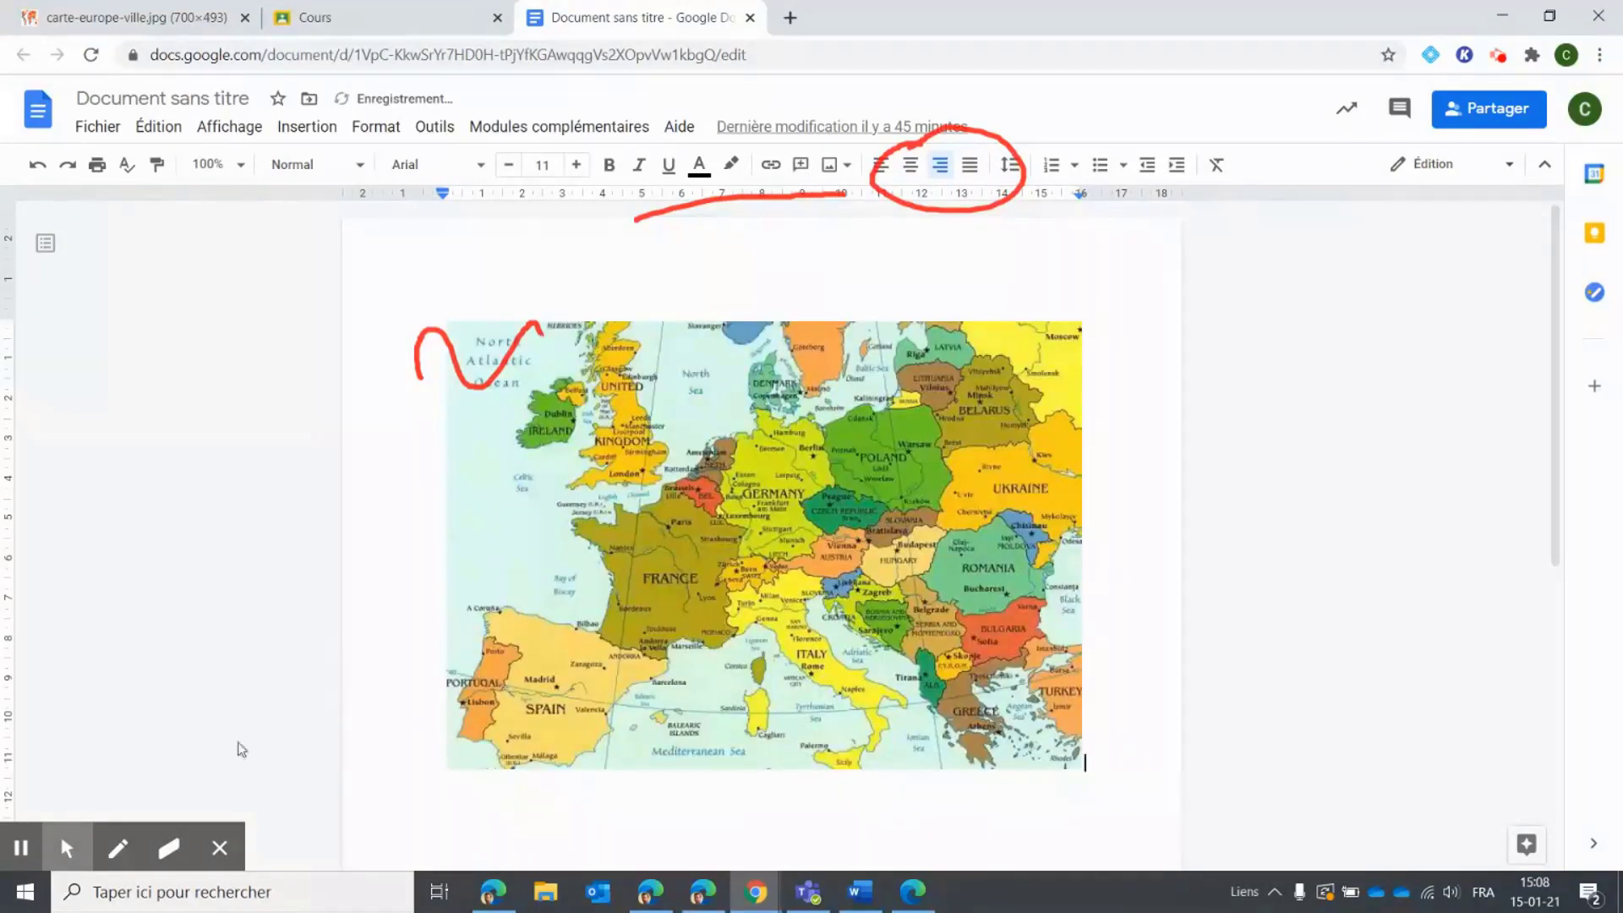
Step: Turn on the Focus Mouse spotlight, switch to Word and return to the Chrome document window
{"action": "mouse_move", "coordinate": [34, 846]}
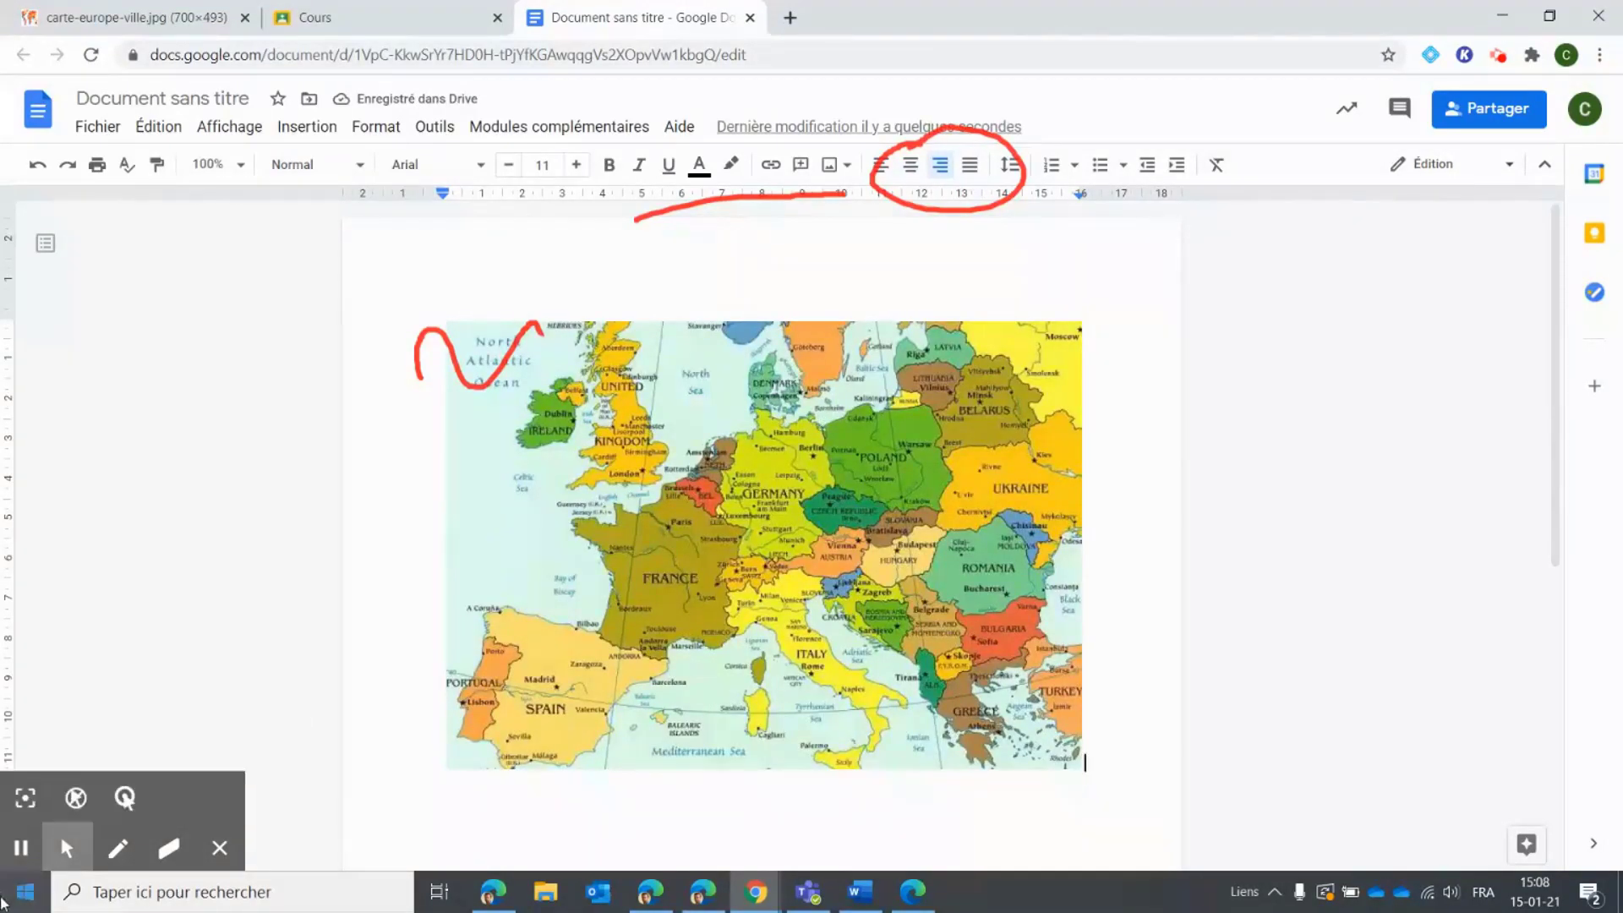
{"action": "left_click", "coordinate": [34, 810]}
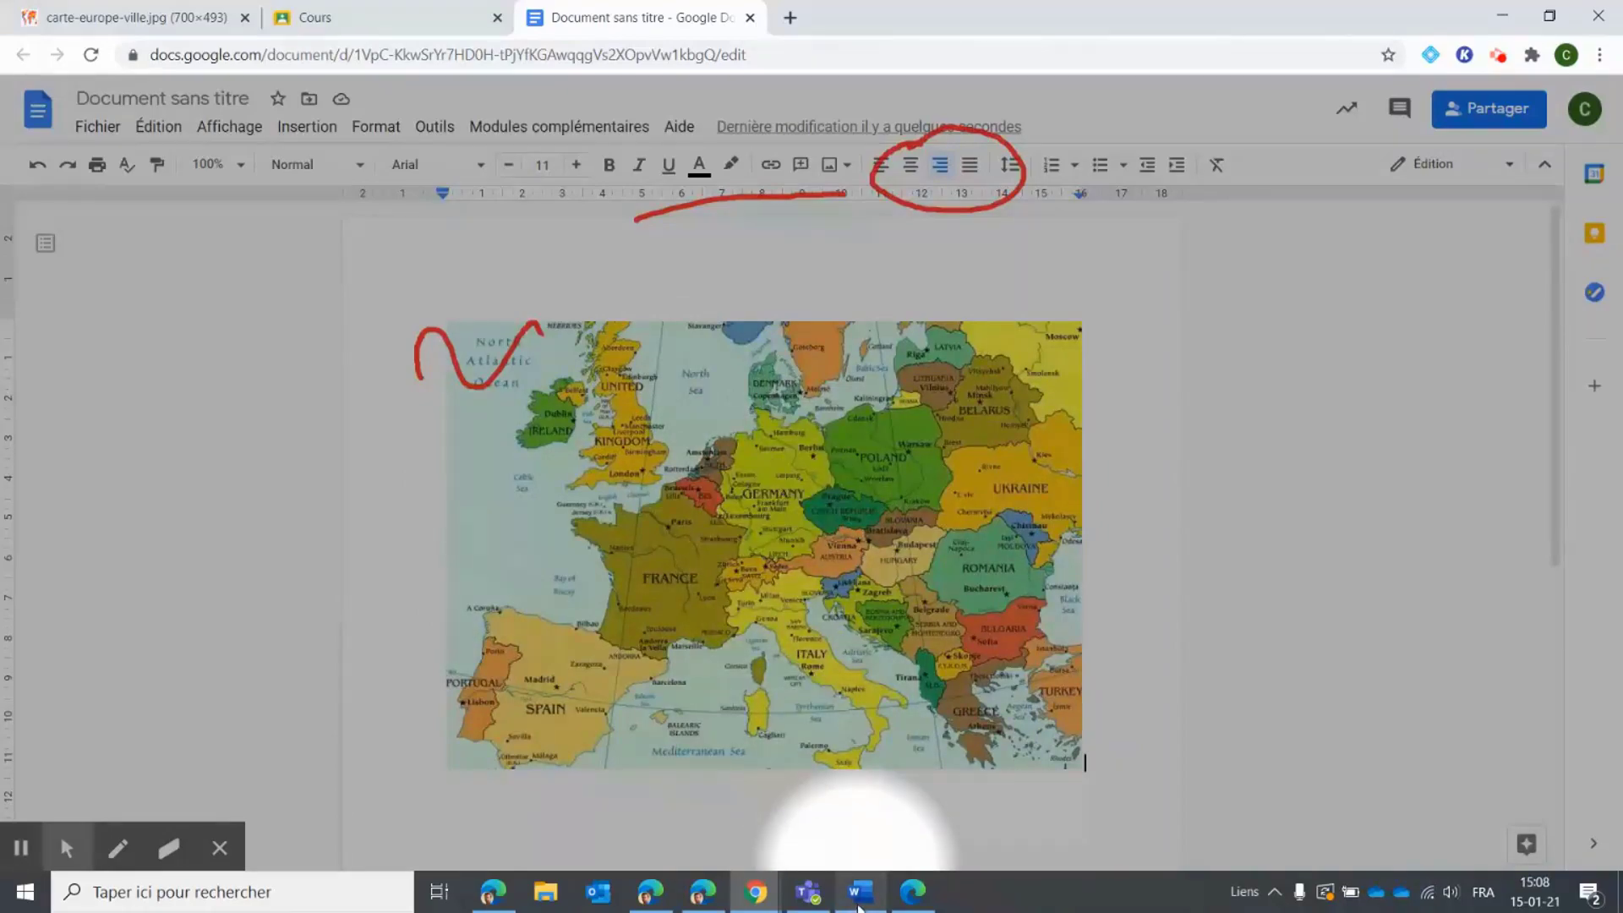
{"action": "left_click", "coordinate": [858, 903]}
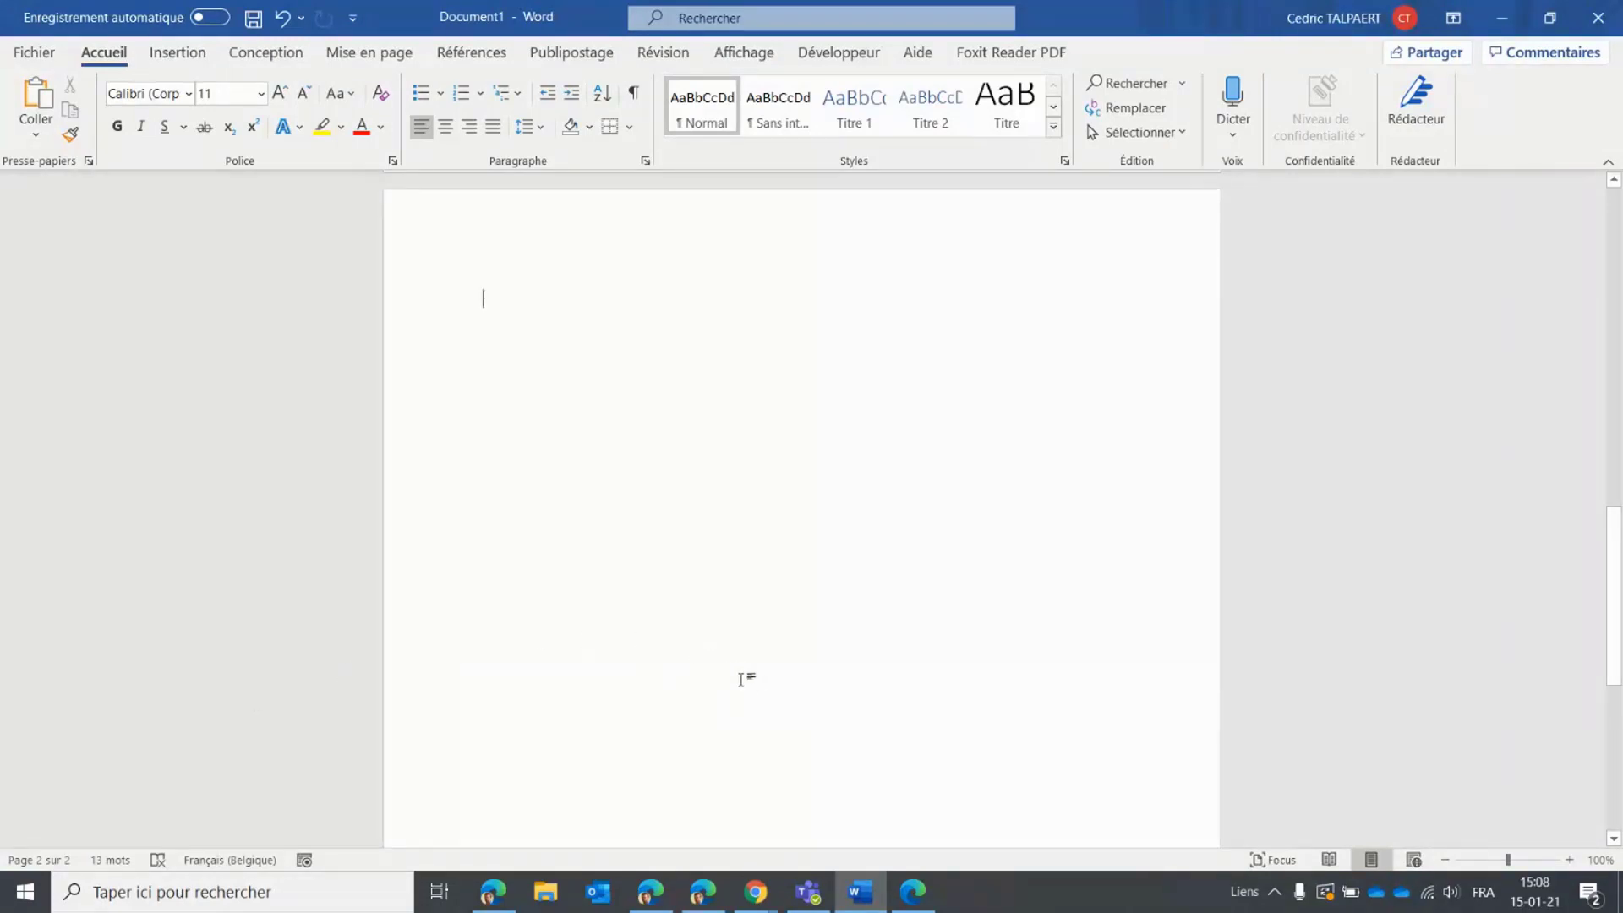
{"action": "mouse_move", "coordinate": [756, 889]}
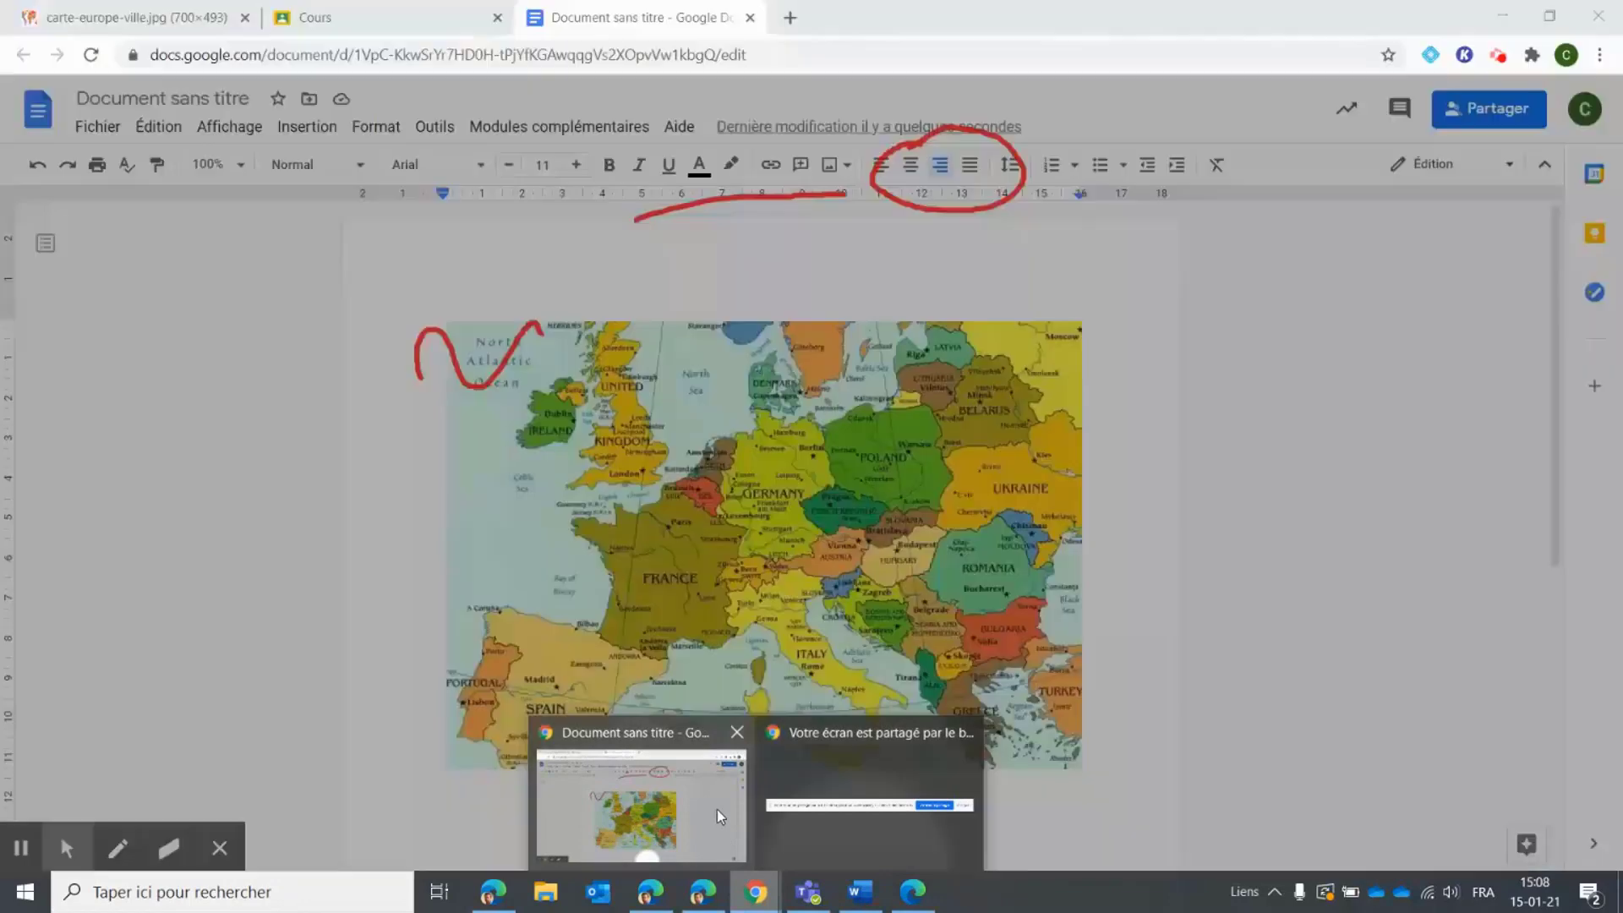
{"action": "left_click", "coordinate": [717, 810]}
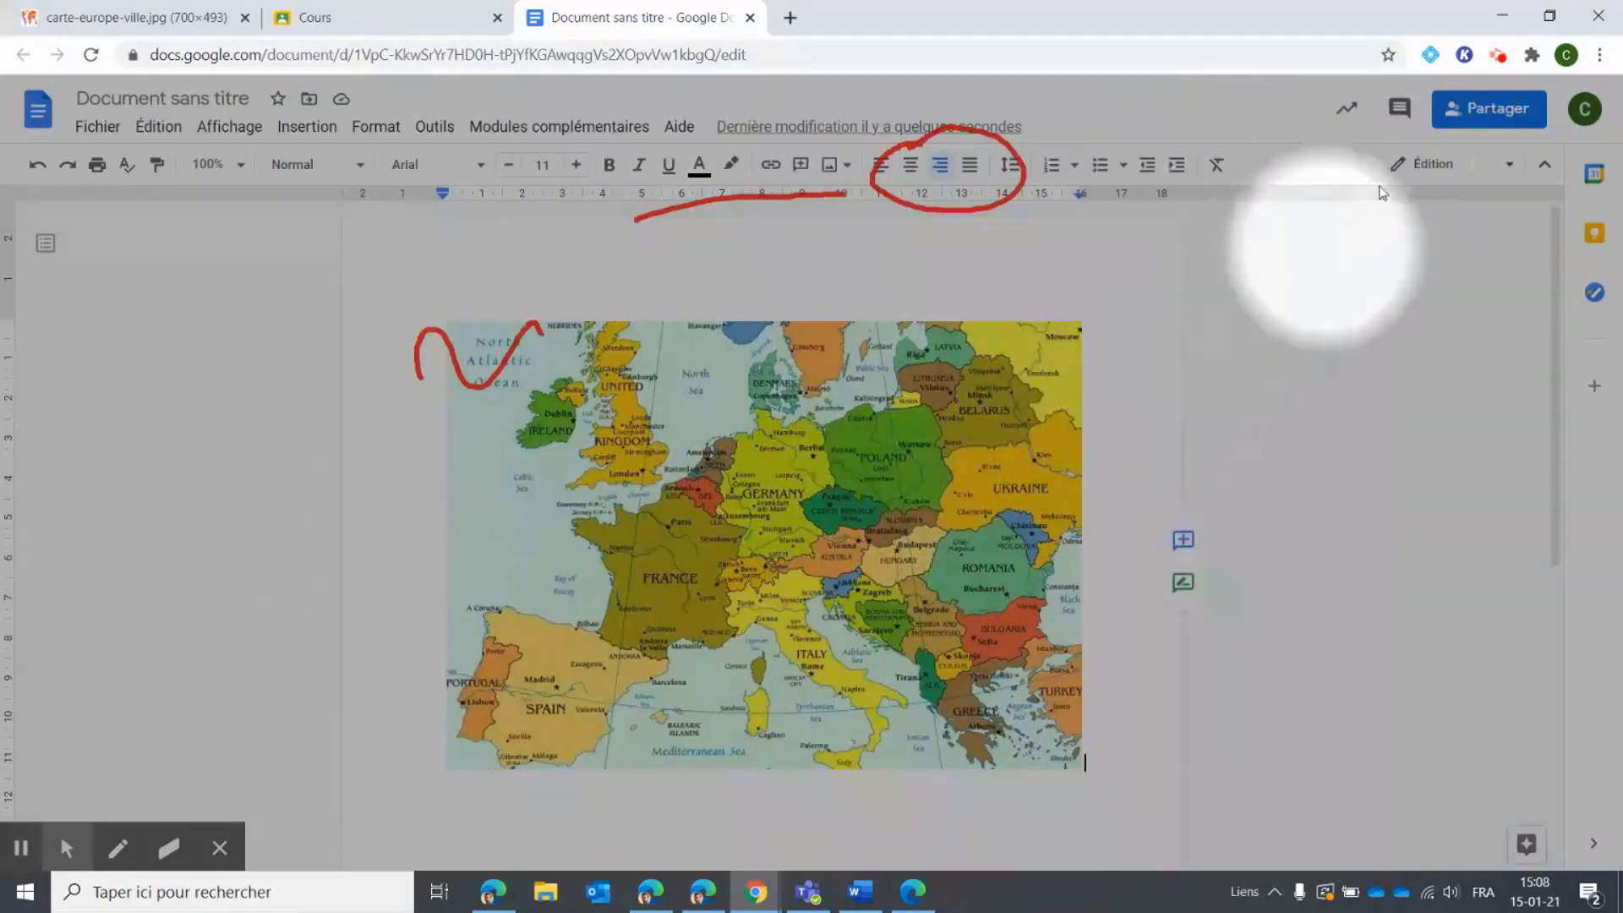
Step: Stop the Screencastify recording and translate its video details page into French
{"action": "left_click", "coordinate": [1495, 59]}
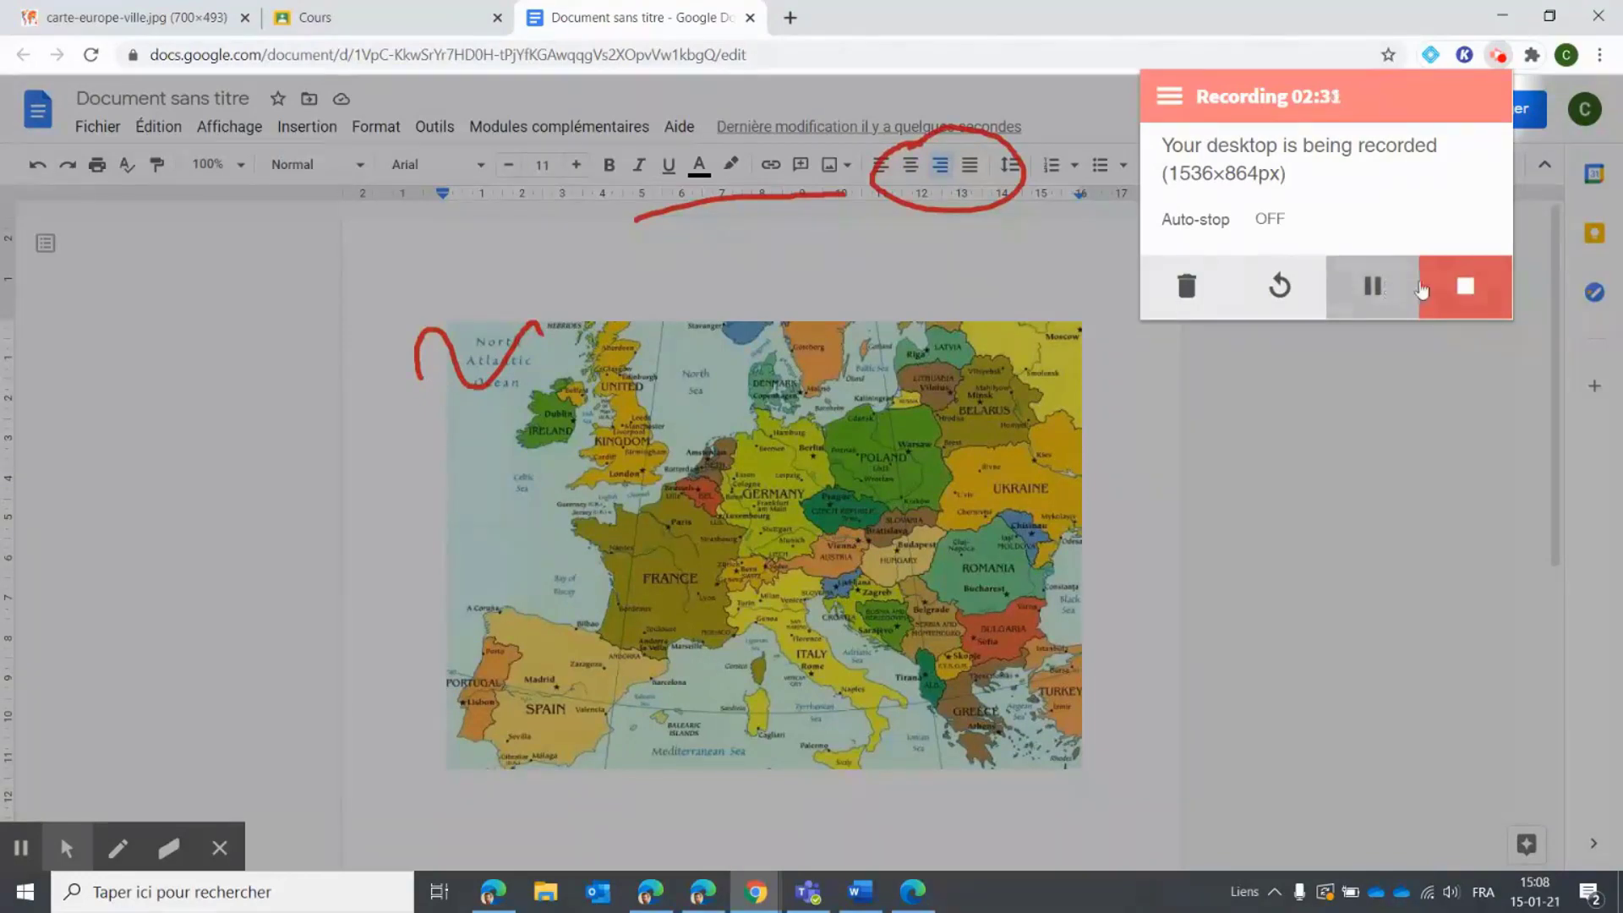
{"action": "left_click", "coordinate": [1458, 292]}
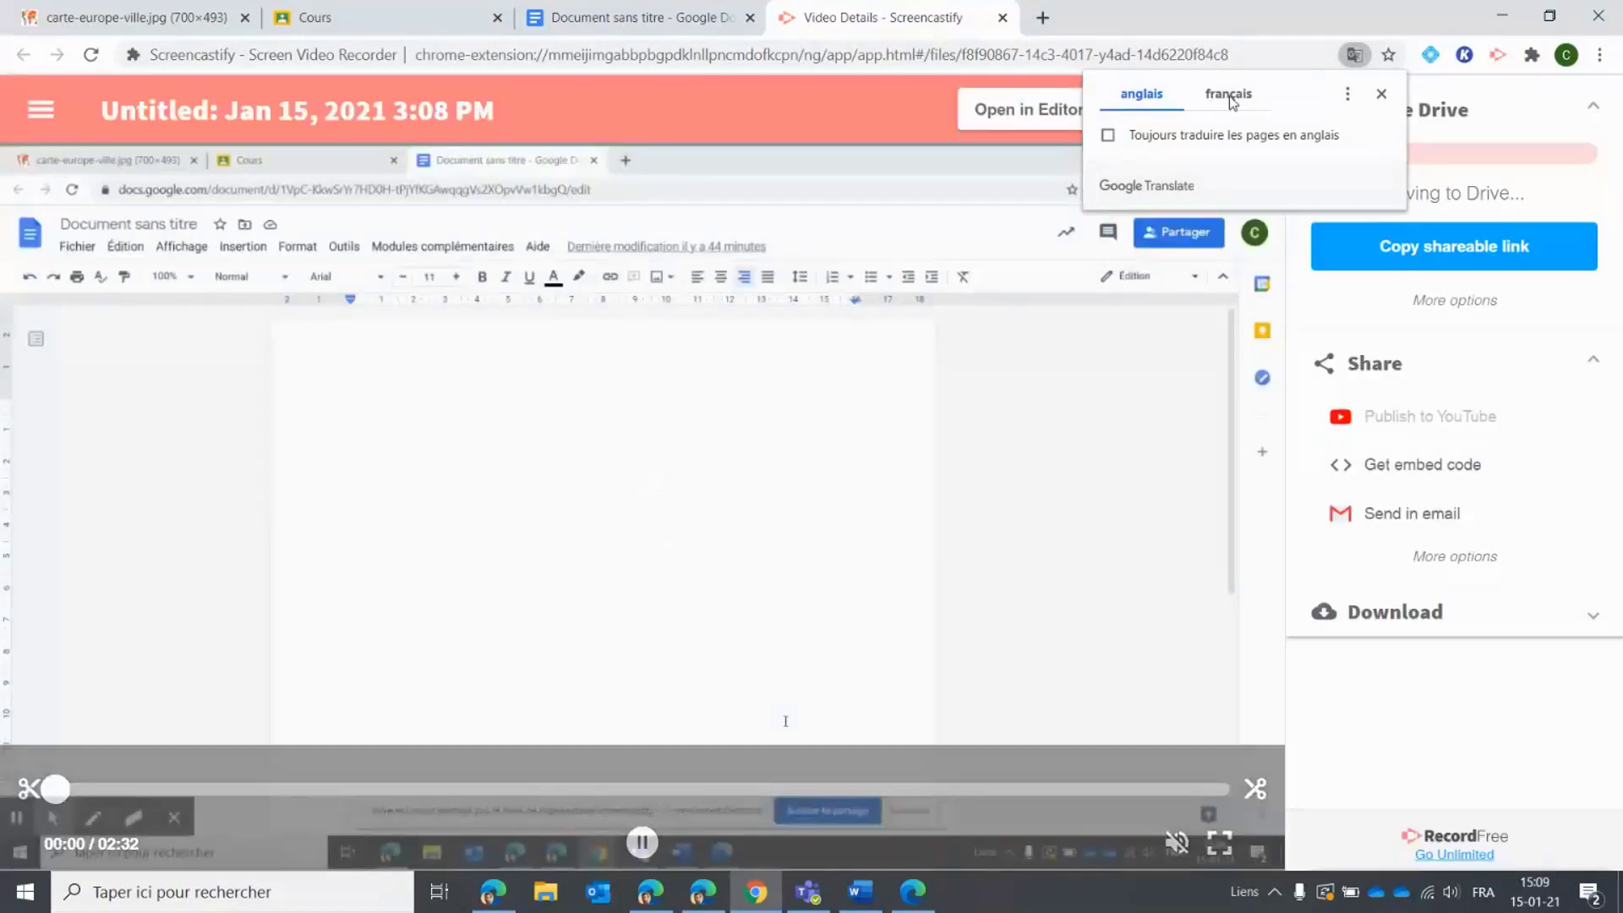
{"action": "left_click", "coordinate": [1230, 95]}
{"action": "left_click", "coordinate": [1383, 96]}
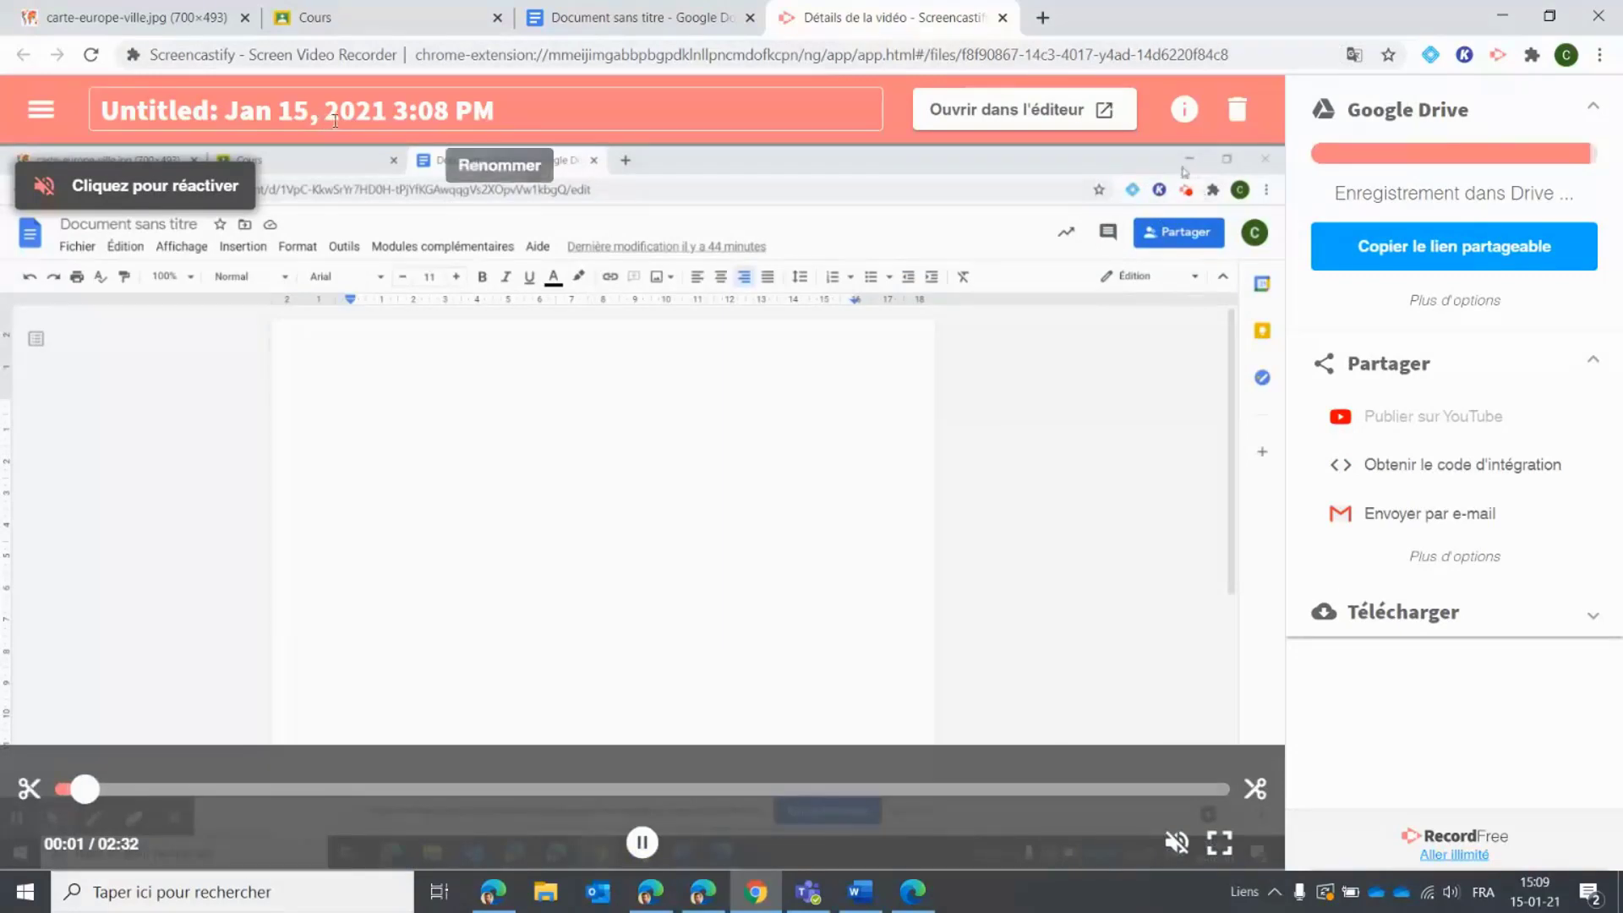
Step: Rename the recording as "Vidéo Demo 15-01"
{"action": "left_click", "coordinate": [492, 120]}
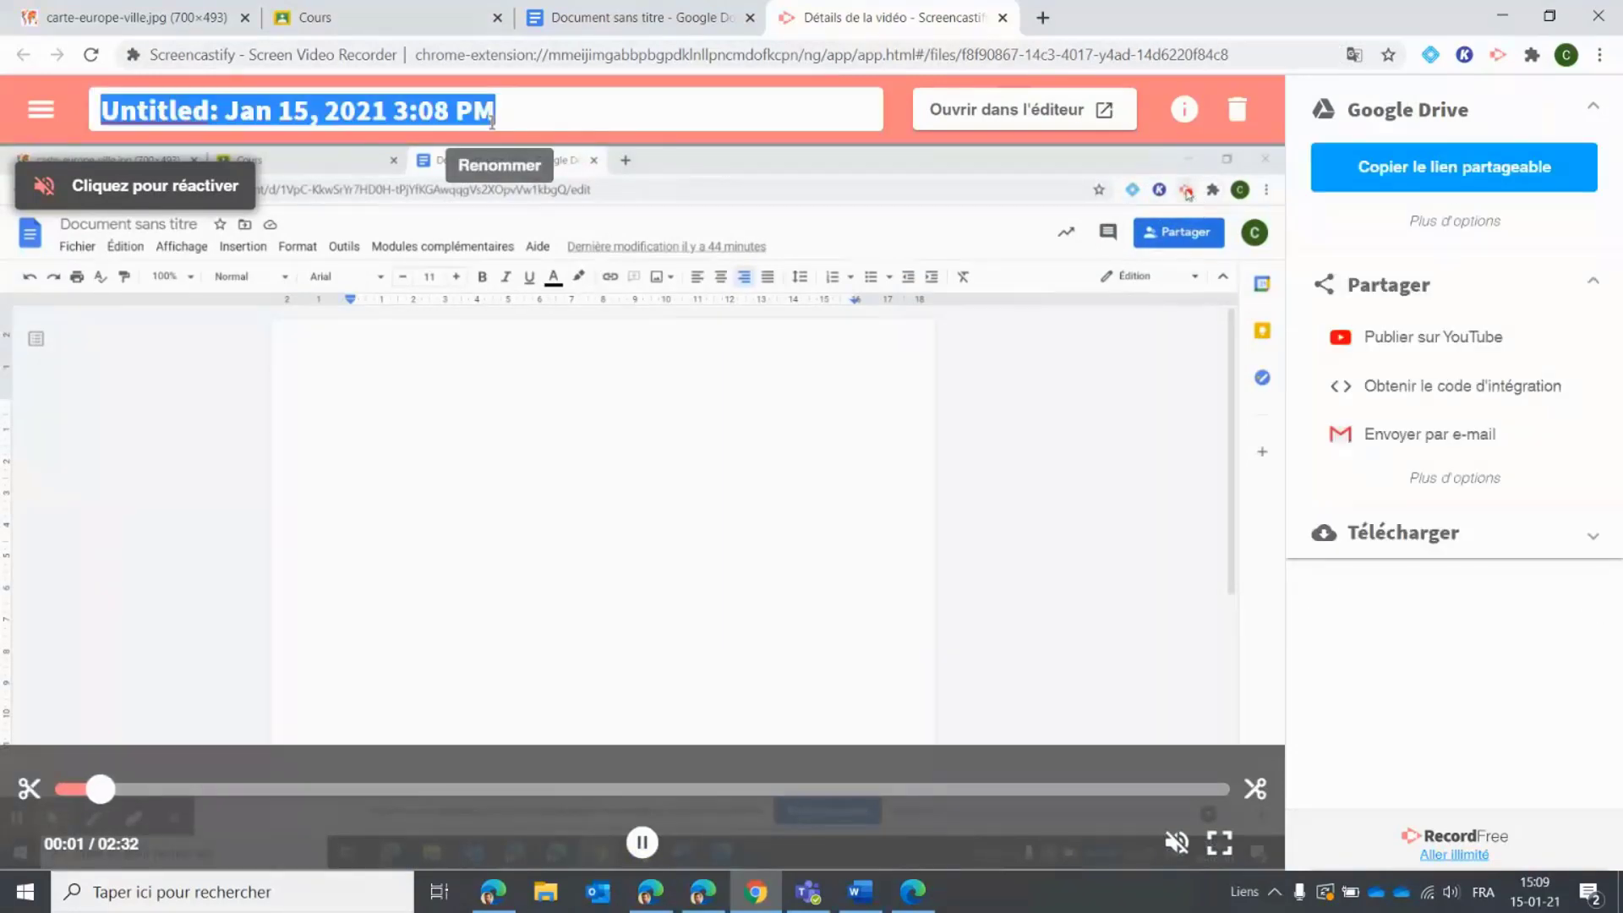
{"action": "type", "text": "Vi"}
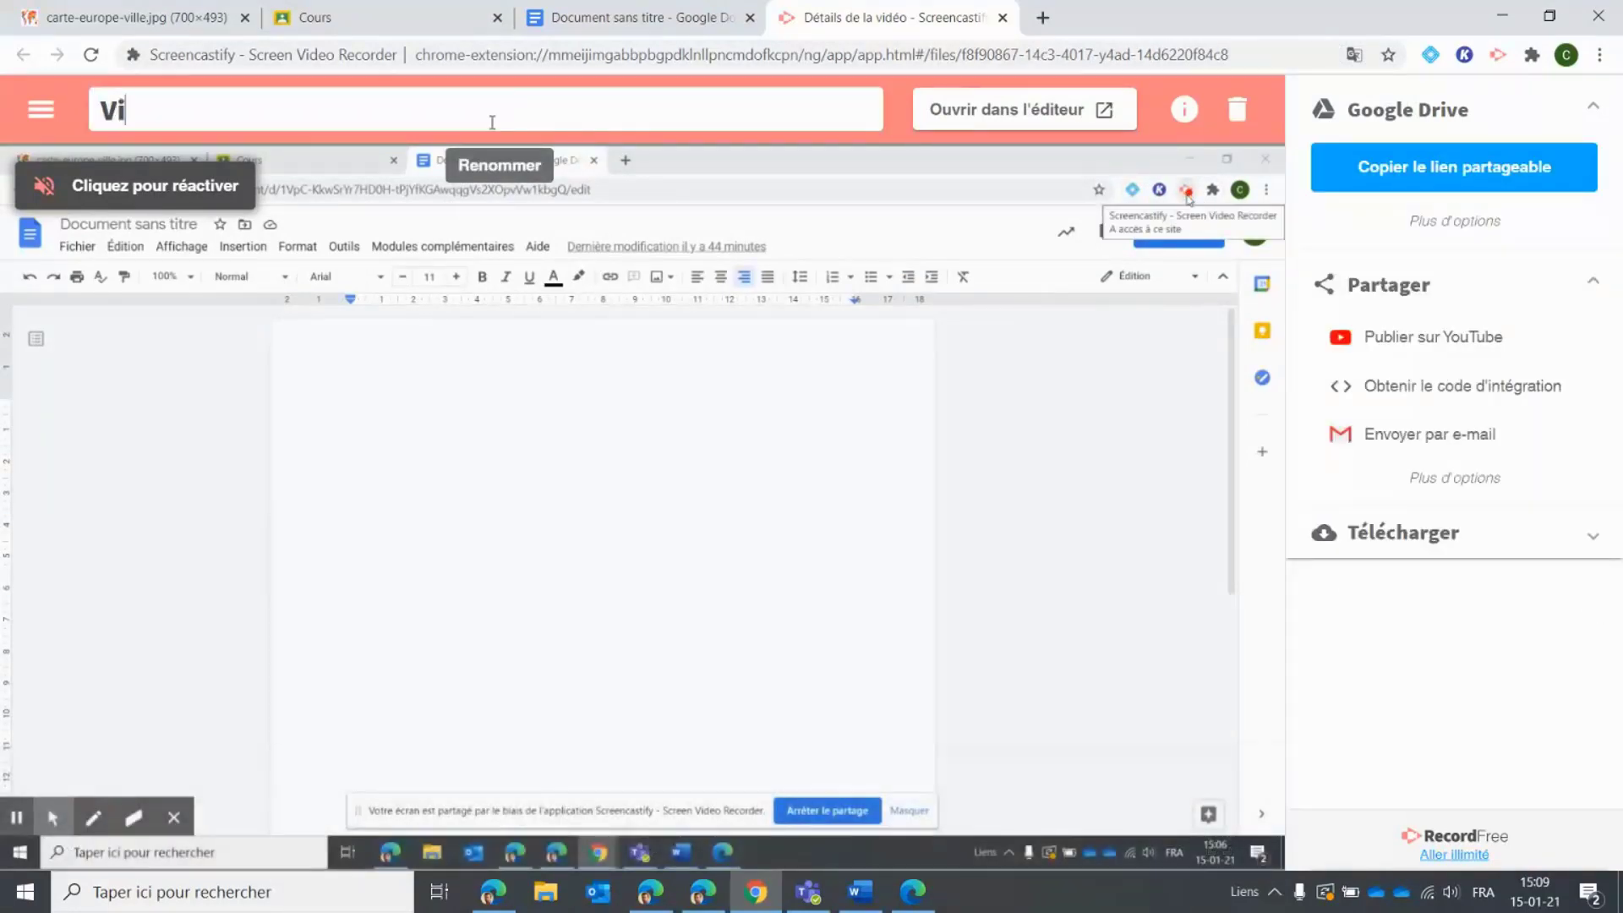
{"action": "type", "text": "déo De"}
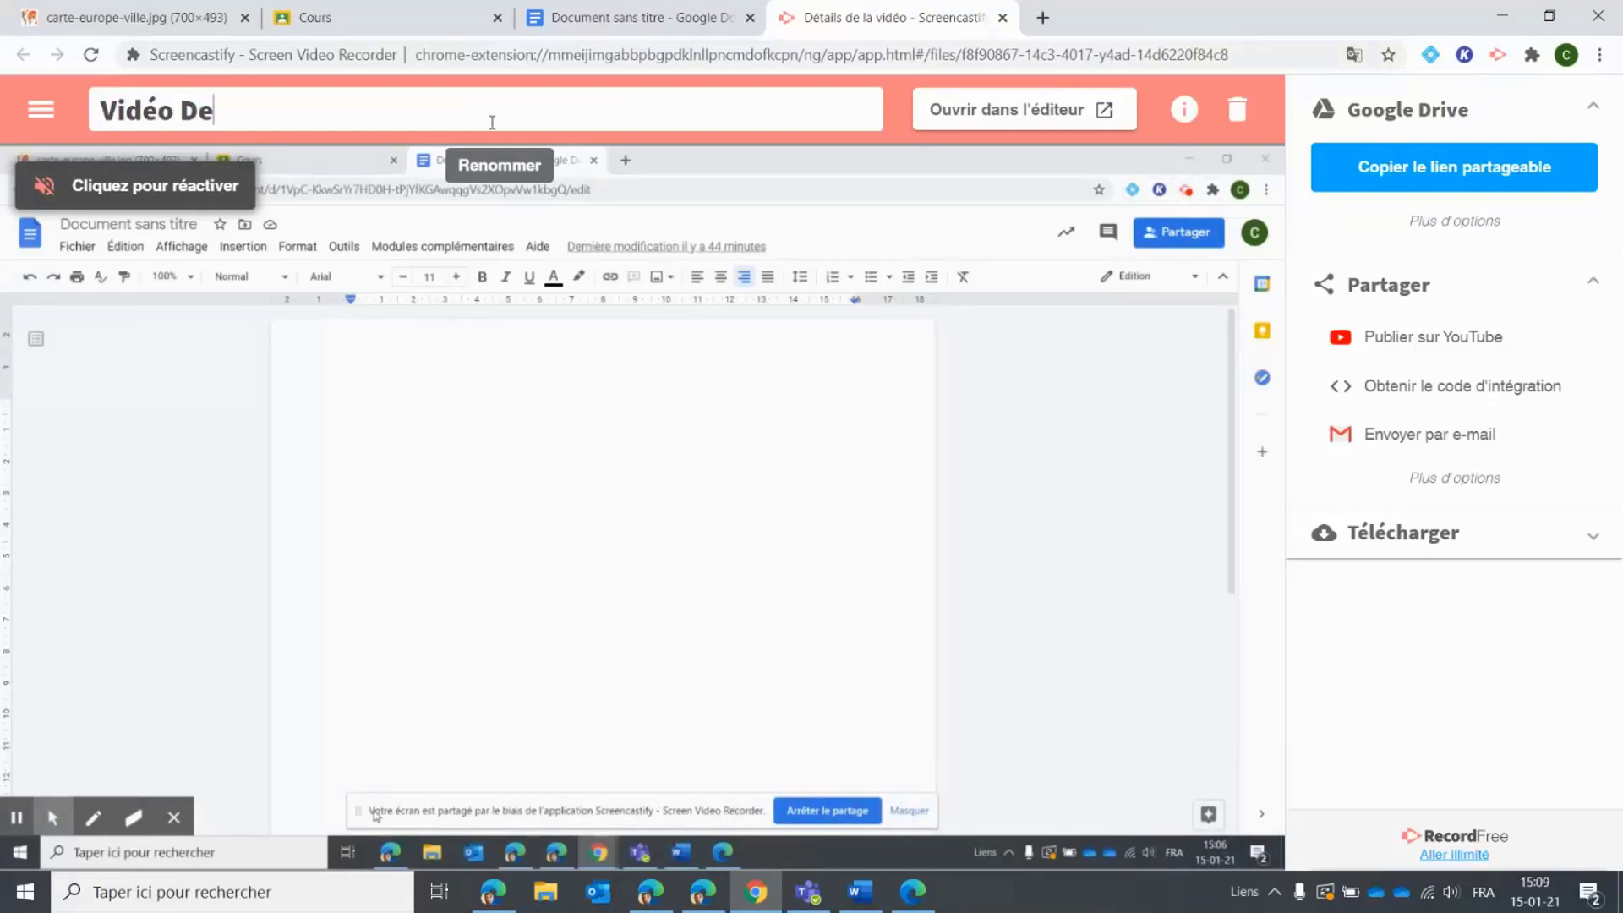
{"action": "type", "text": "mo 15-01"}
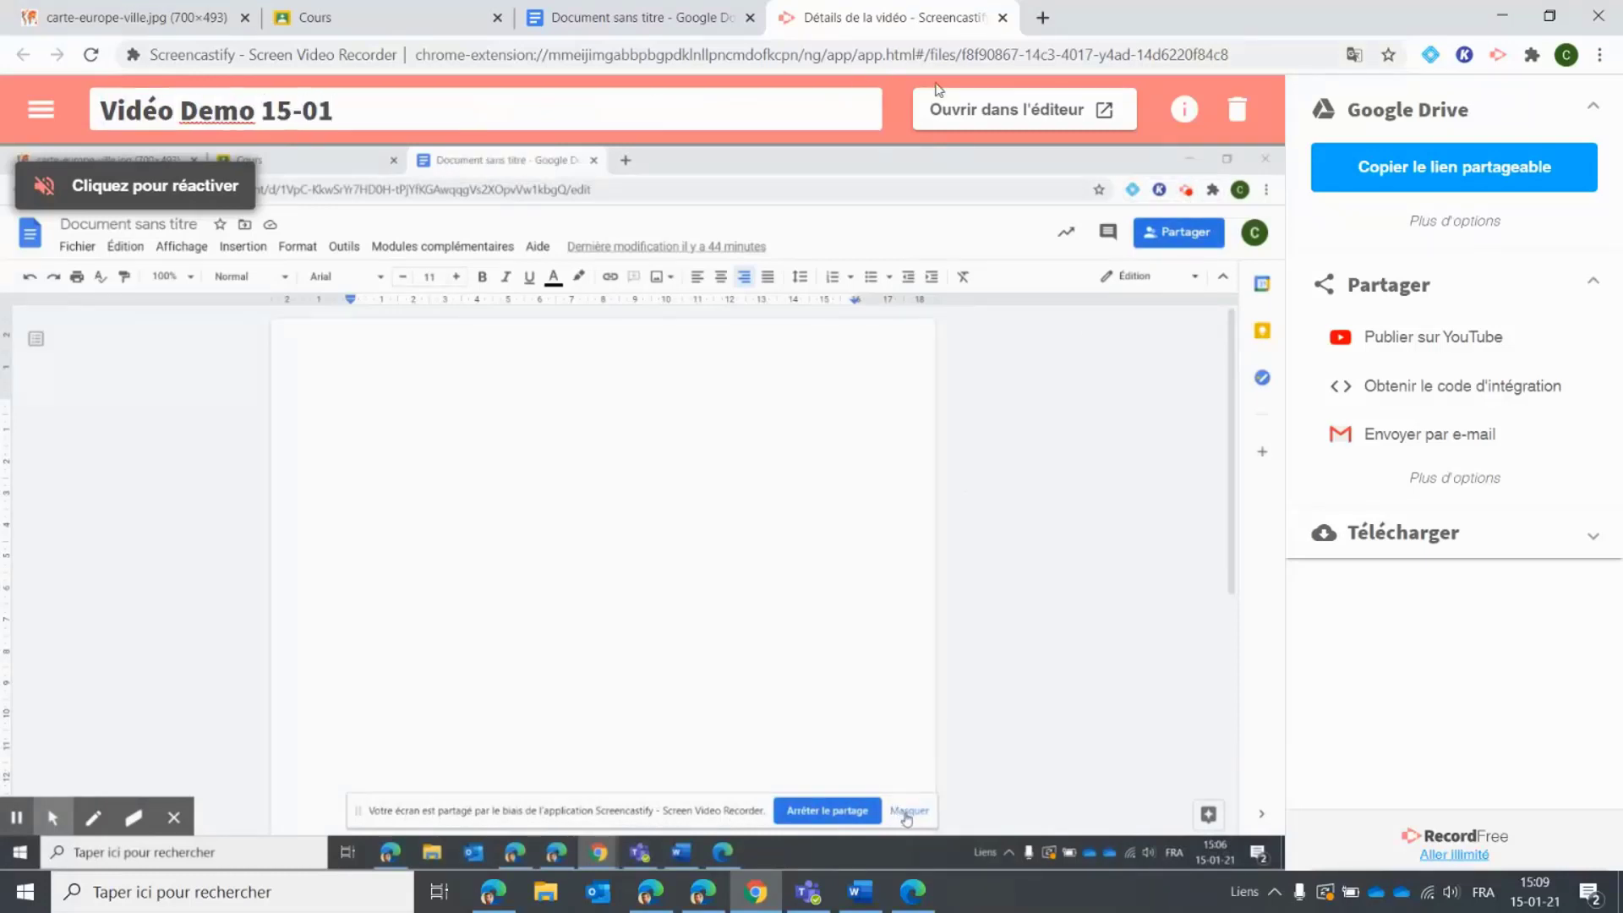
{"action": "key", "text": "Return"}
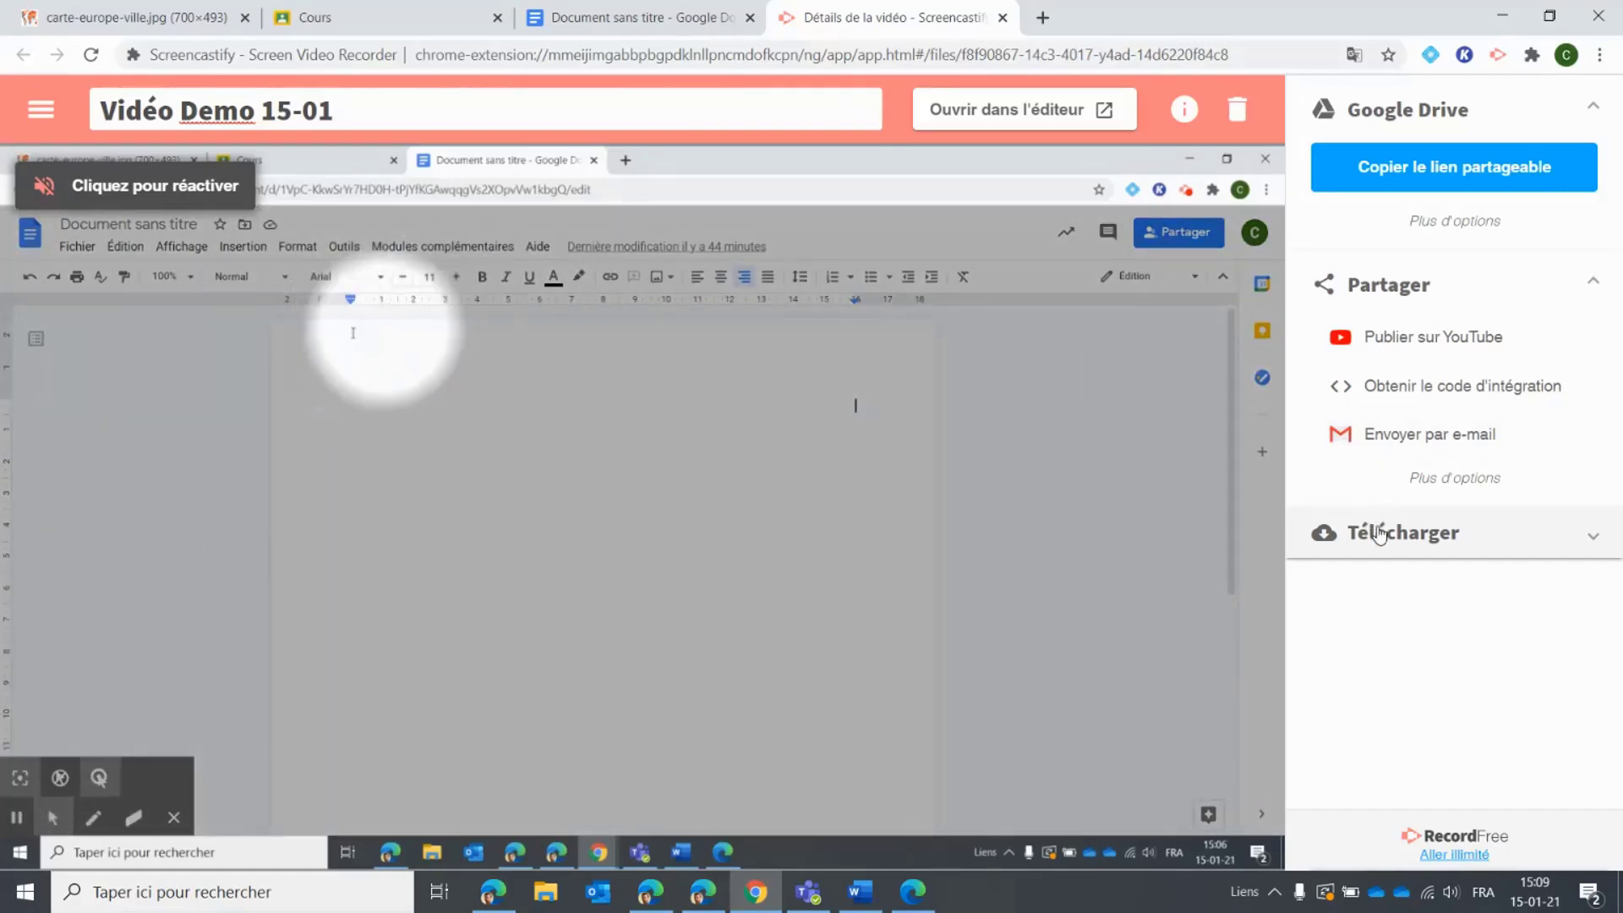
Step: Open the recording in the Screencastify editor and trim its end so the video lasts 01:57
{"action": "left_click", "coordinate": [1000, 106]}
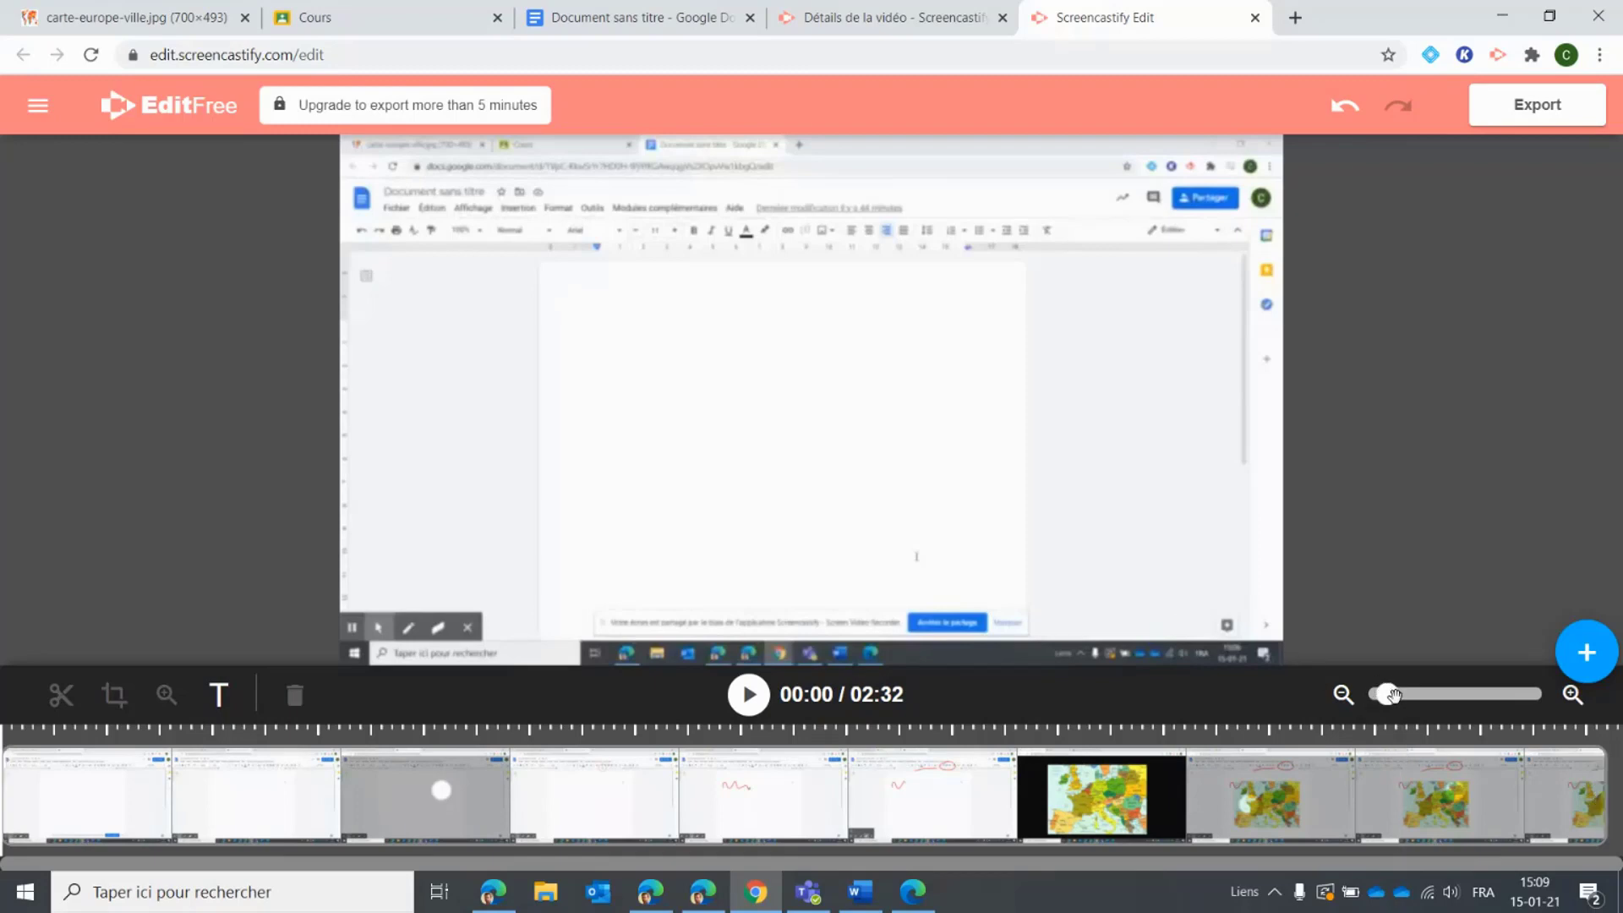
{"action": "mouse_move", "coordinate": [1395, 695]}
{"action": "left_mouse_down"}
{"action": "mouse_move", "coordinate": [1411, 702]}
{"action": "mouse_move", "coordinate": [1377, 707]}
{"action": "left_mouse_up"}
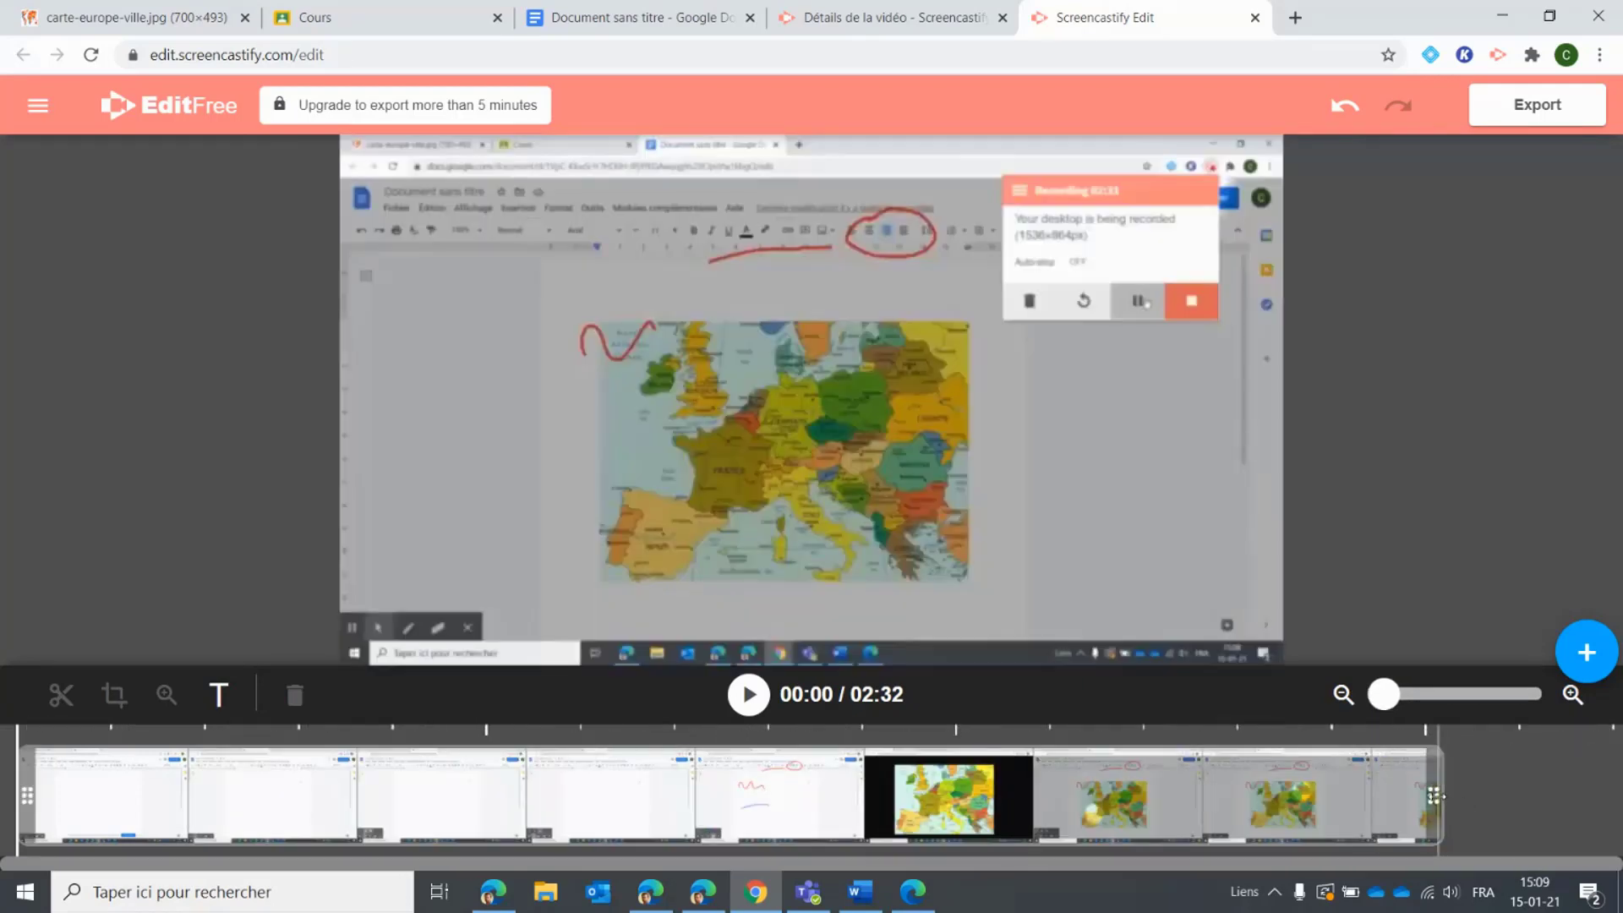
{"action": "left_click_drag", "start_coordinate": [1437, 799], "coordinate": [1103, 795]}
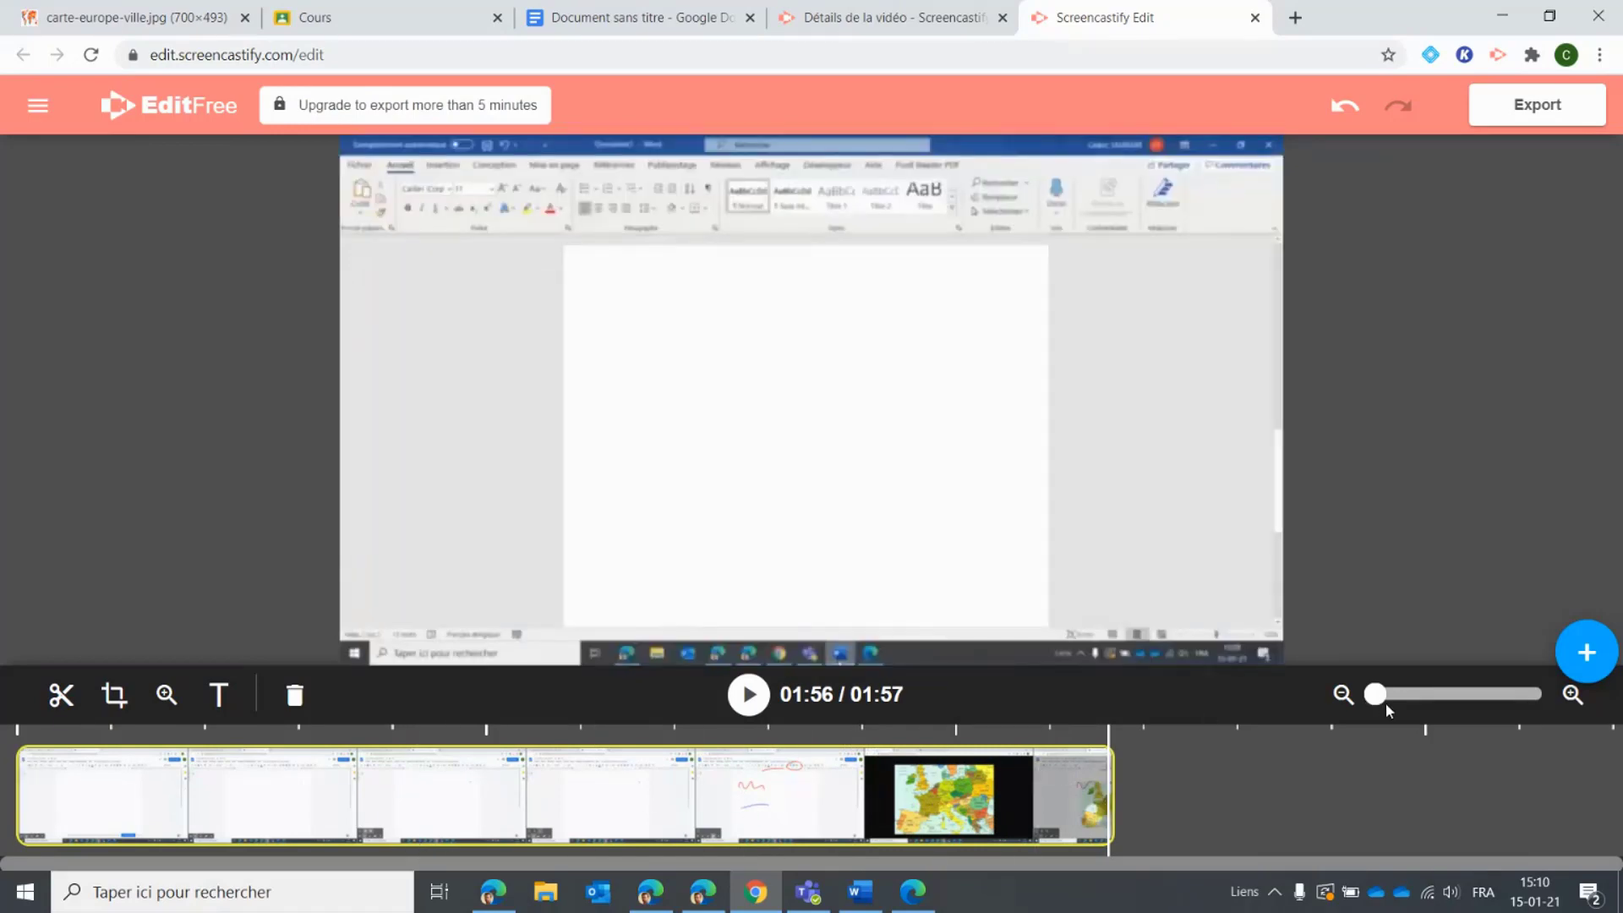
Step: Split the clip on the timeline at 00:18 and again at 00:44
{"action": "mouse_move", "coordinate": [1387, 707]}
{"action": "left_mouse_down"}
{"action": "mouse_move", "coordinate": [1460, 696]}
{"action": "mouse_move", "coordinate": [1382, 700]}
{"action": "left_mouse_up"}
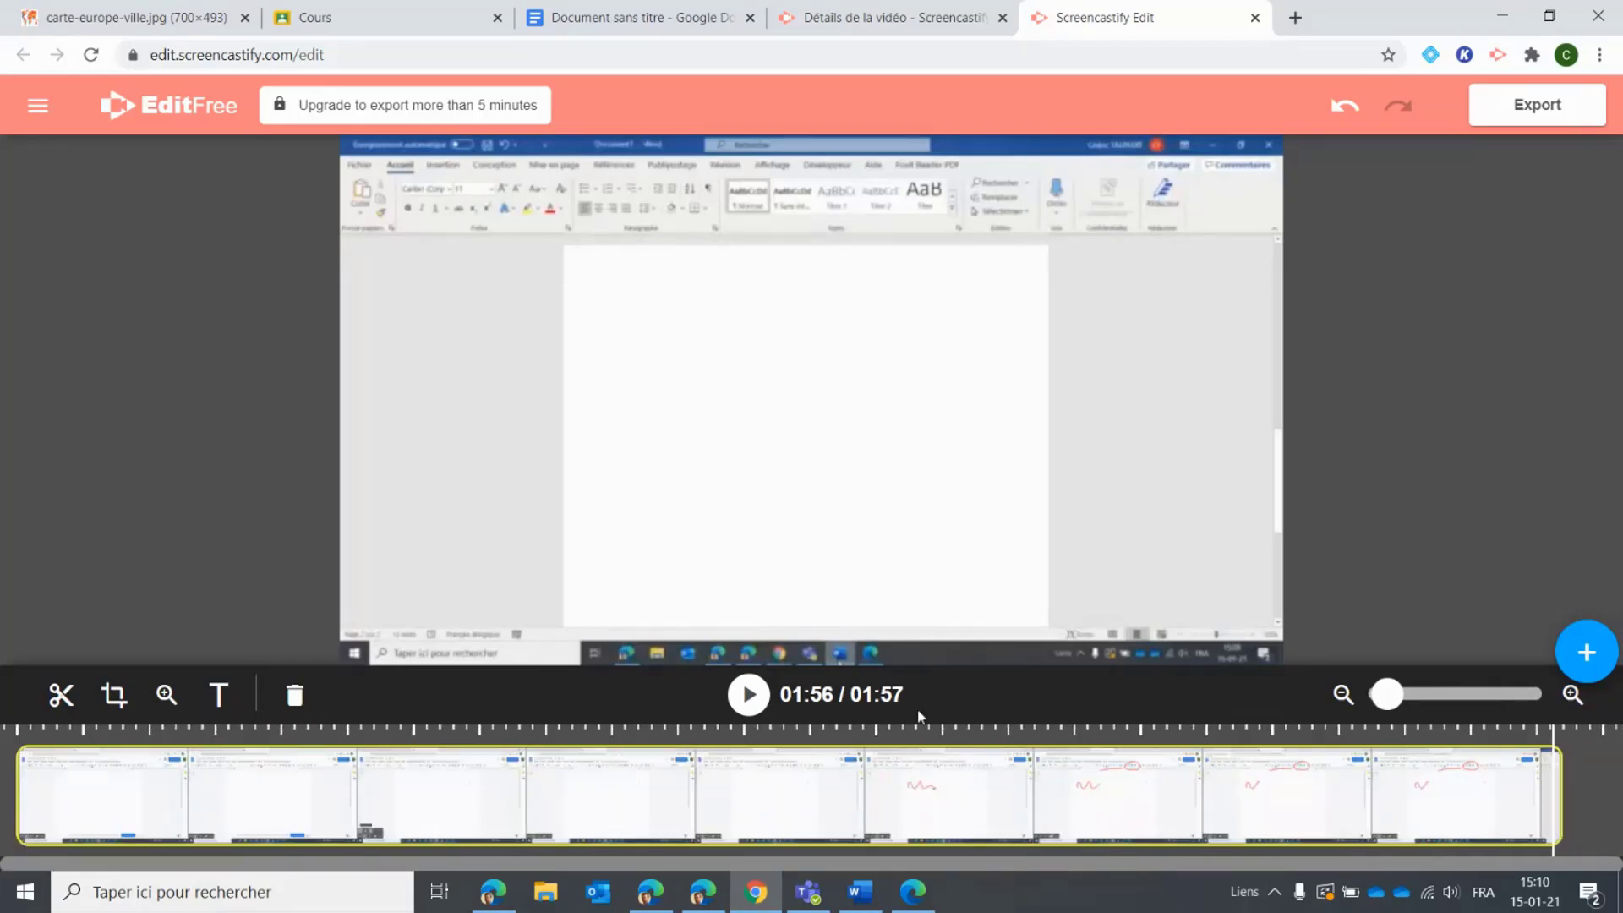
{"action": "left_click", "coordinate": [749, 799]}
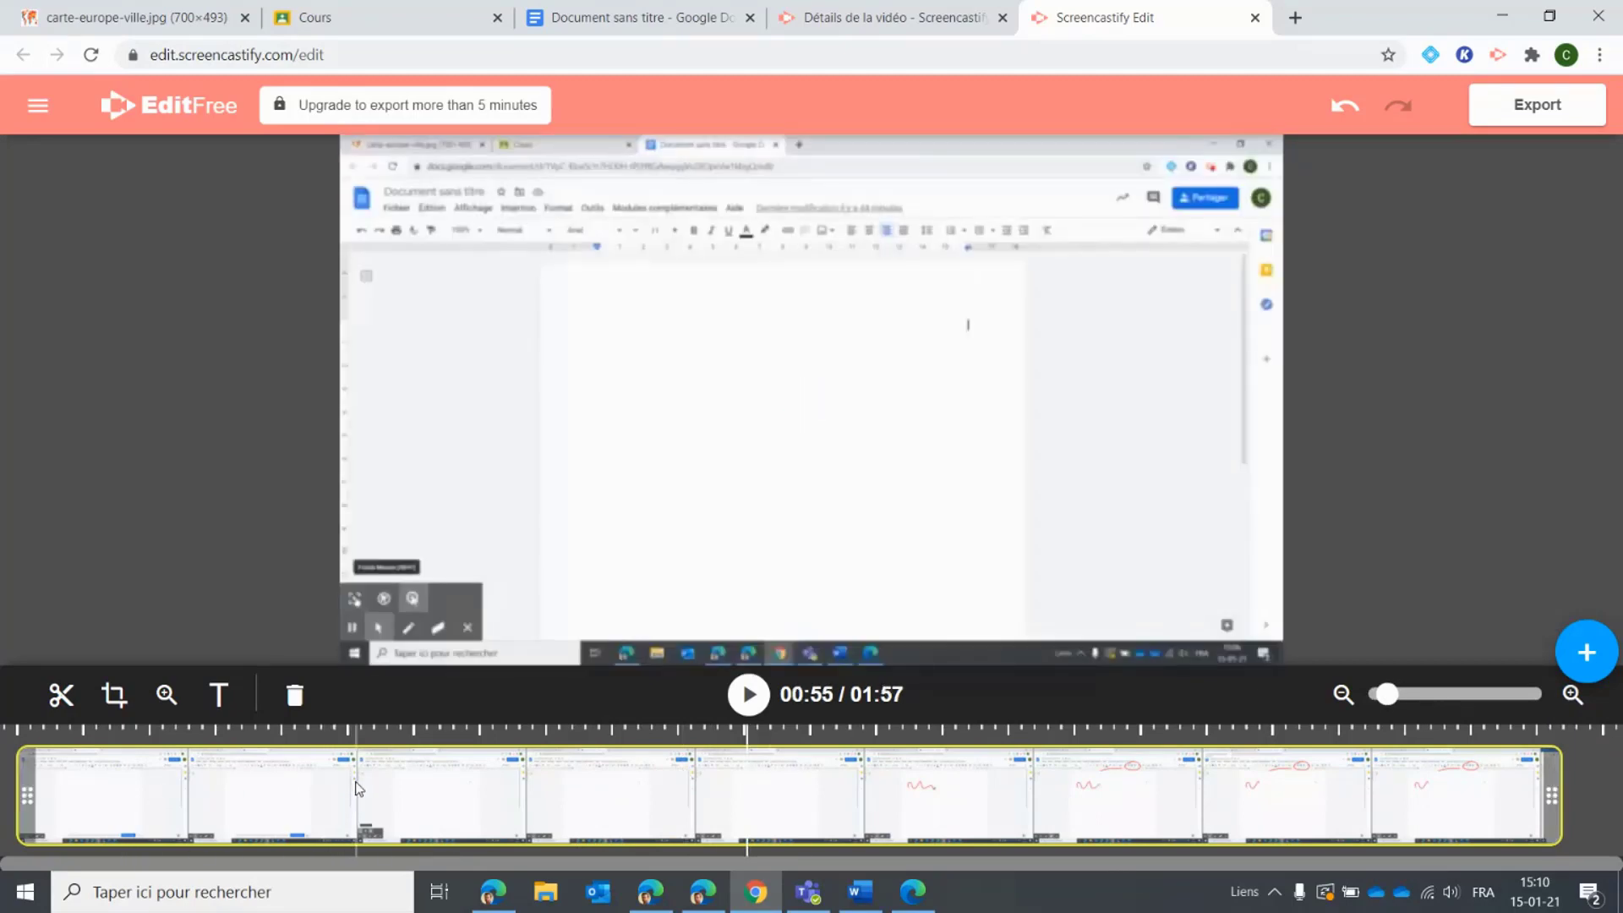
{"action": "left_click", "coordinate": [256, 783]}
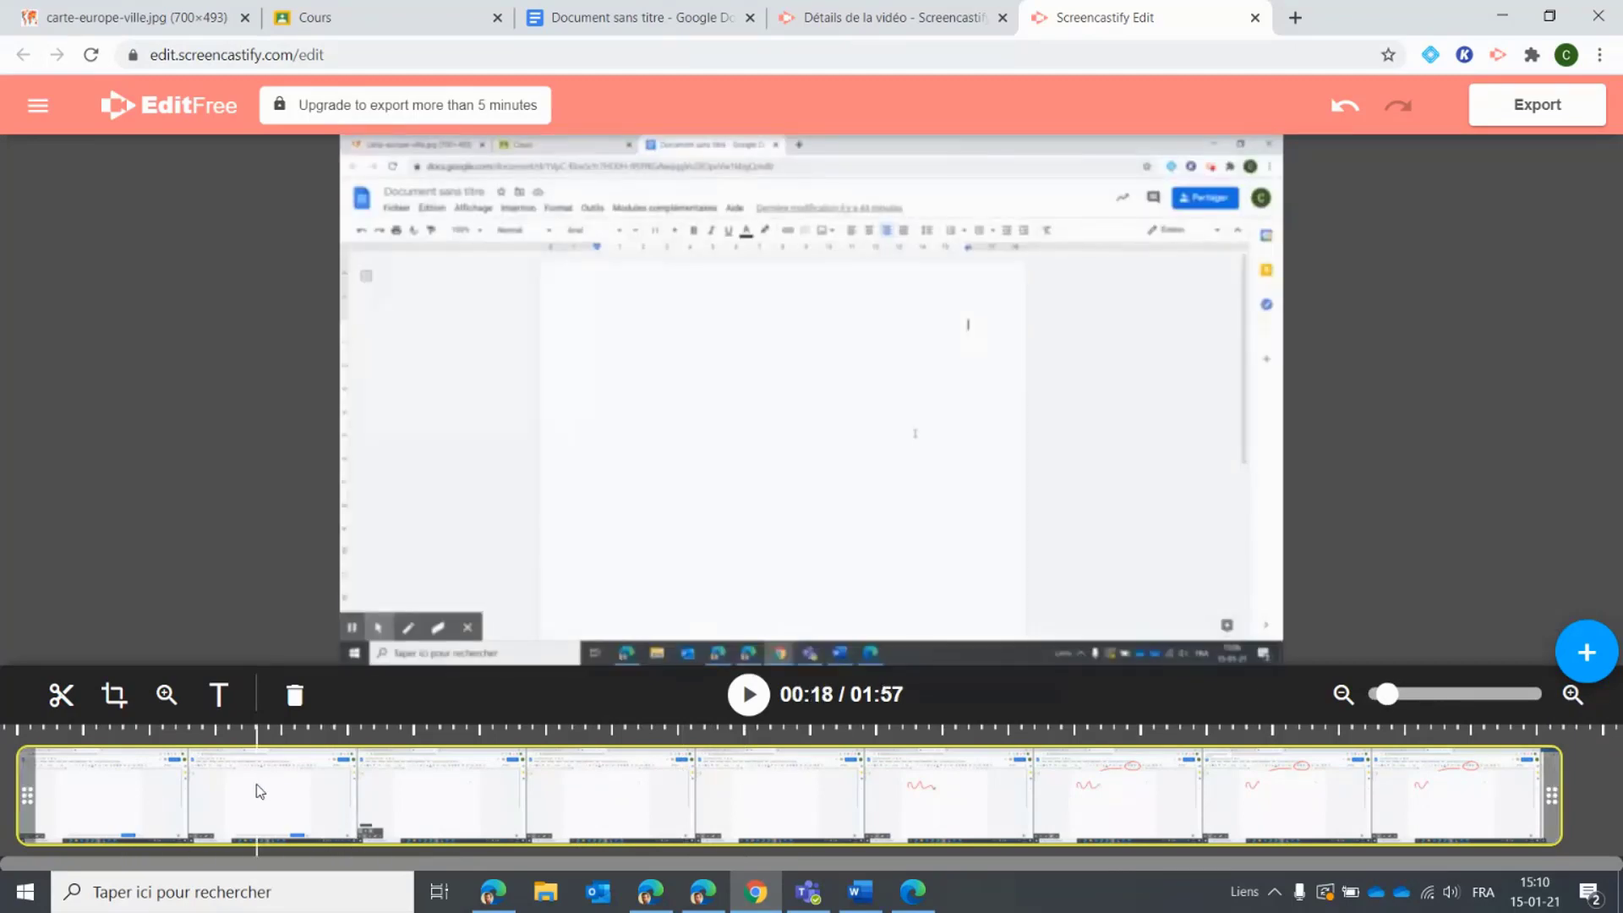
{"action": "left_click", "coordinate": [60, 698]}
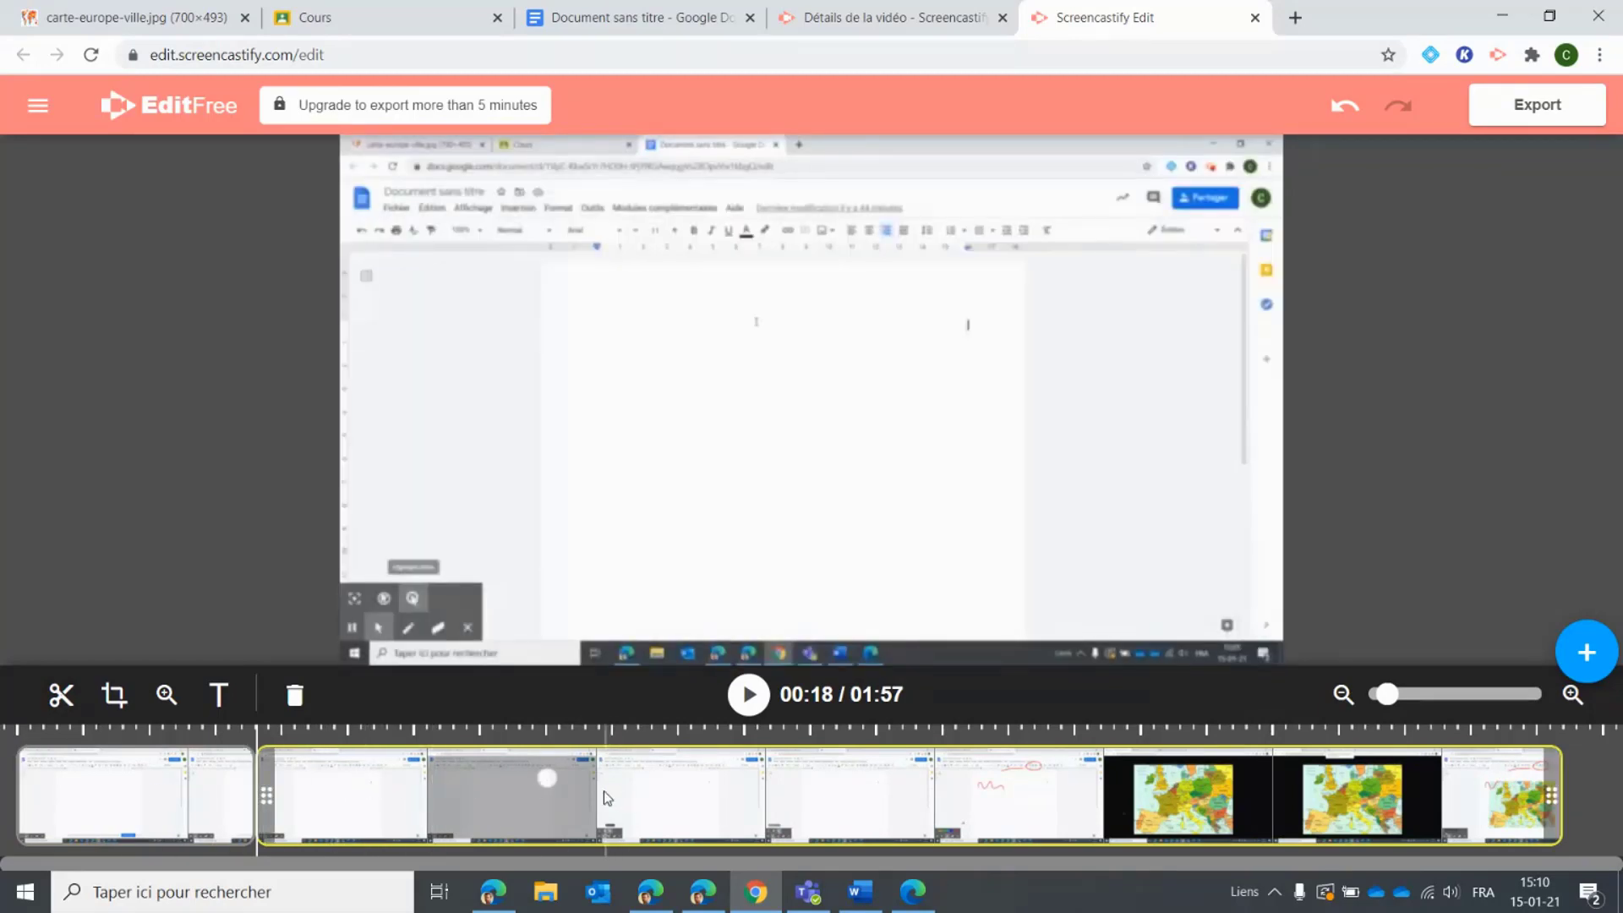
{"action": "left_click", "coordinate": [603, 795]}
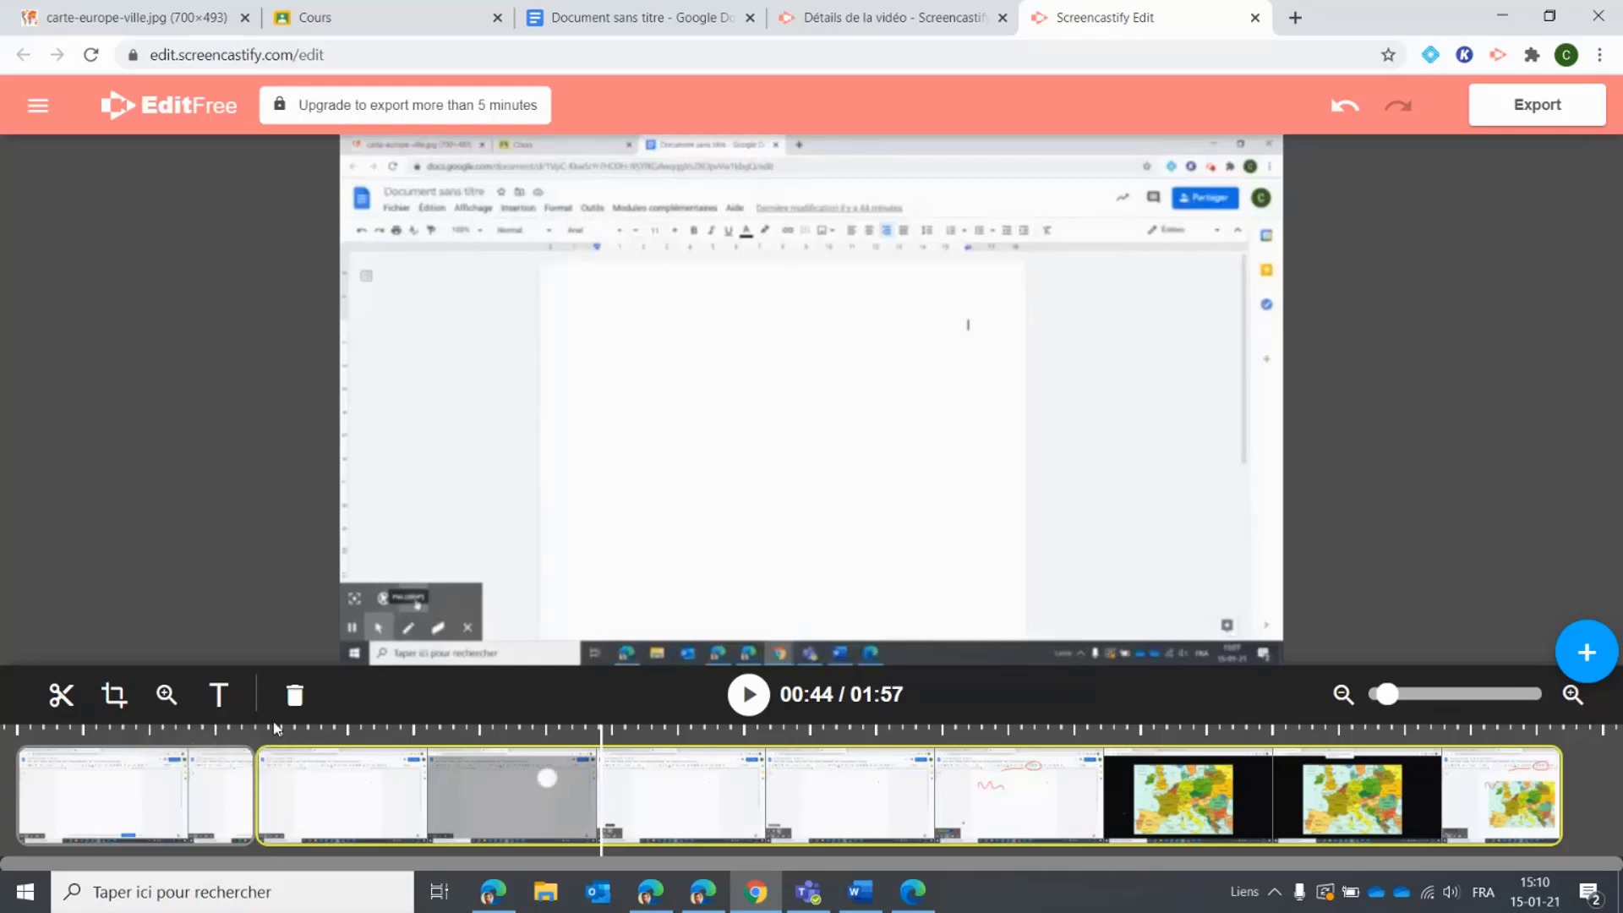
{"action": "left_click", "coordinate": [62, 695]}
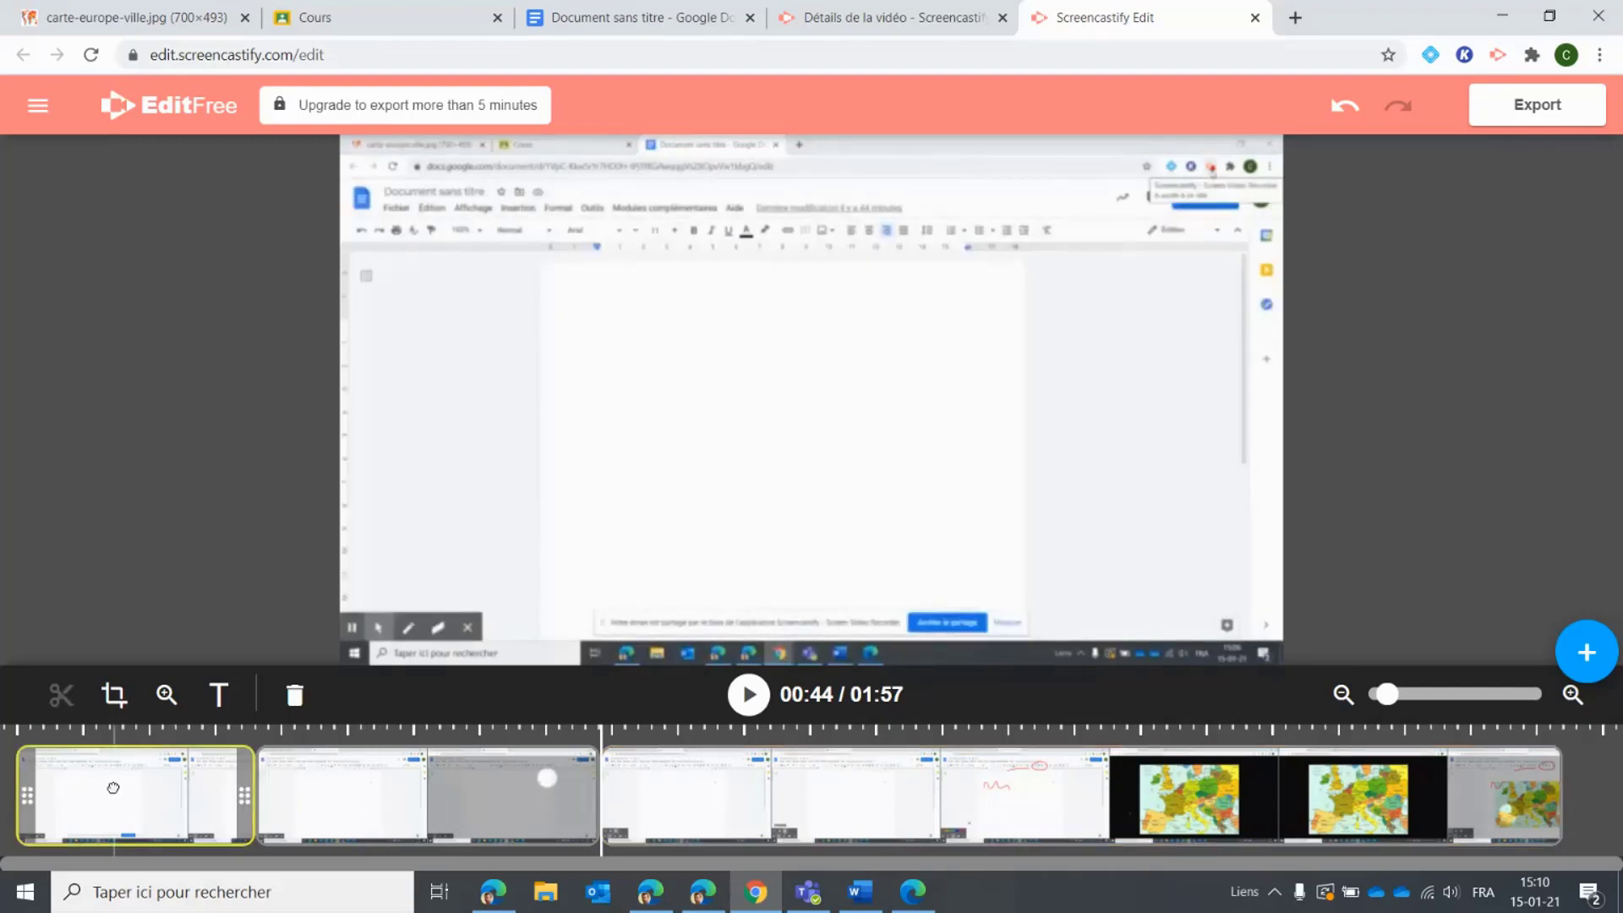
Step: Move the first timeline segment behind the second one and place the playhead inside it at 00:34
{"action": "left_click_drag", "start_coordinate": [113, 788], "coordinate": [460, 776]}
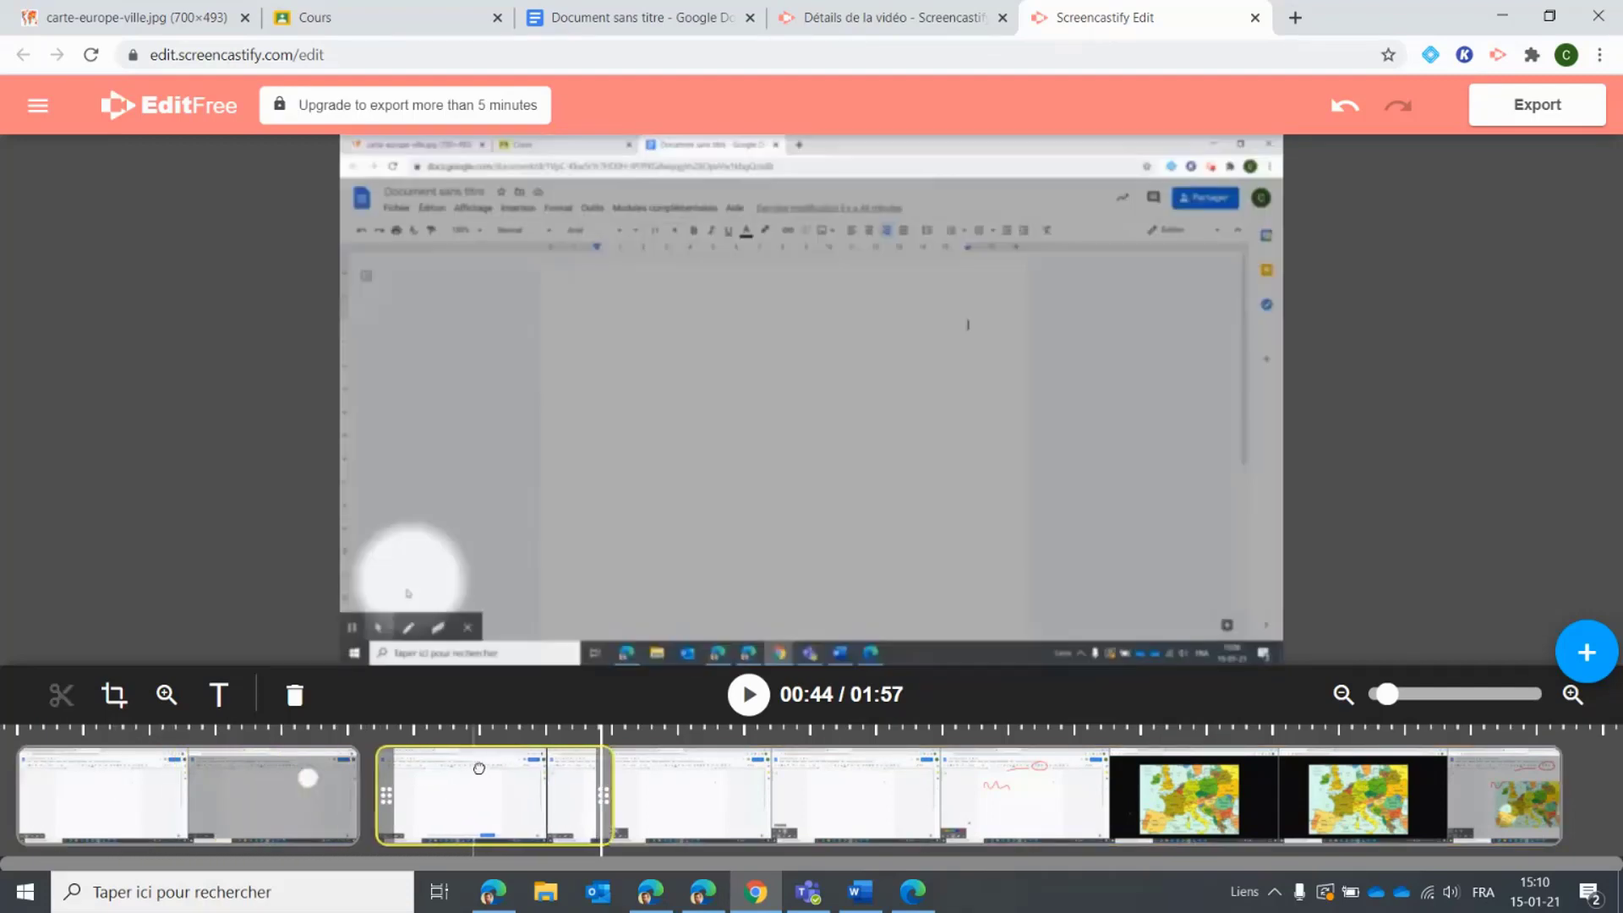
{"action": "left_click", "coordinate": [468, 777]}
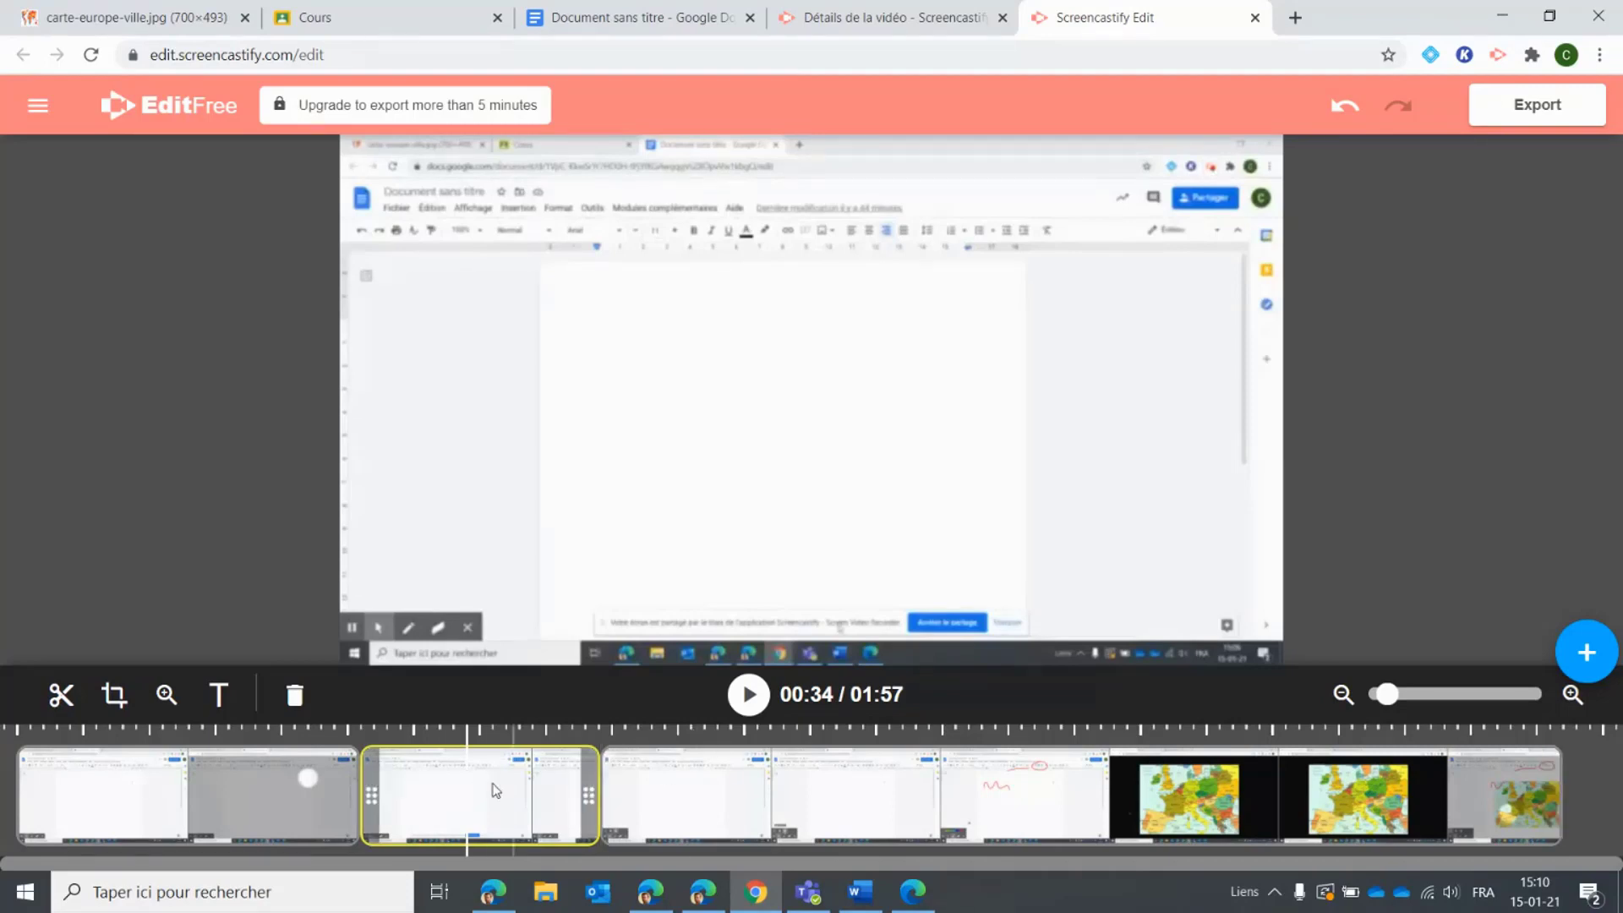
Step: Split the second timeline segment at 00:35 and delete the piece after the cut
{"action": "left_click_drag", "start_coordinate": [210, 814], "coordinate": [485, 813]}
{"action": "left_click", "coordinate": [59, 698]}
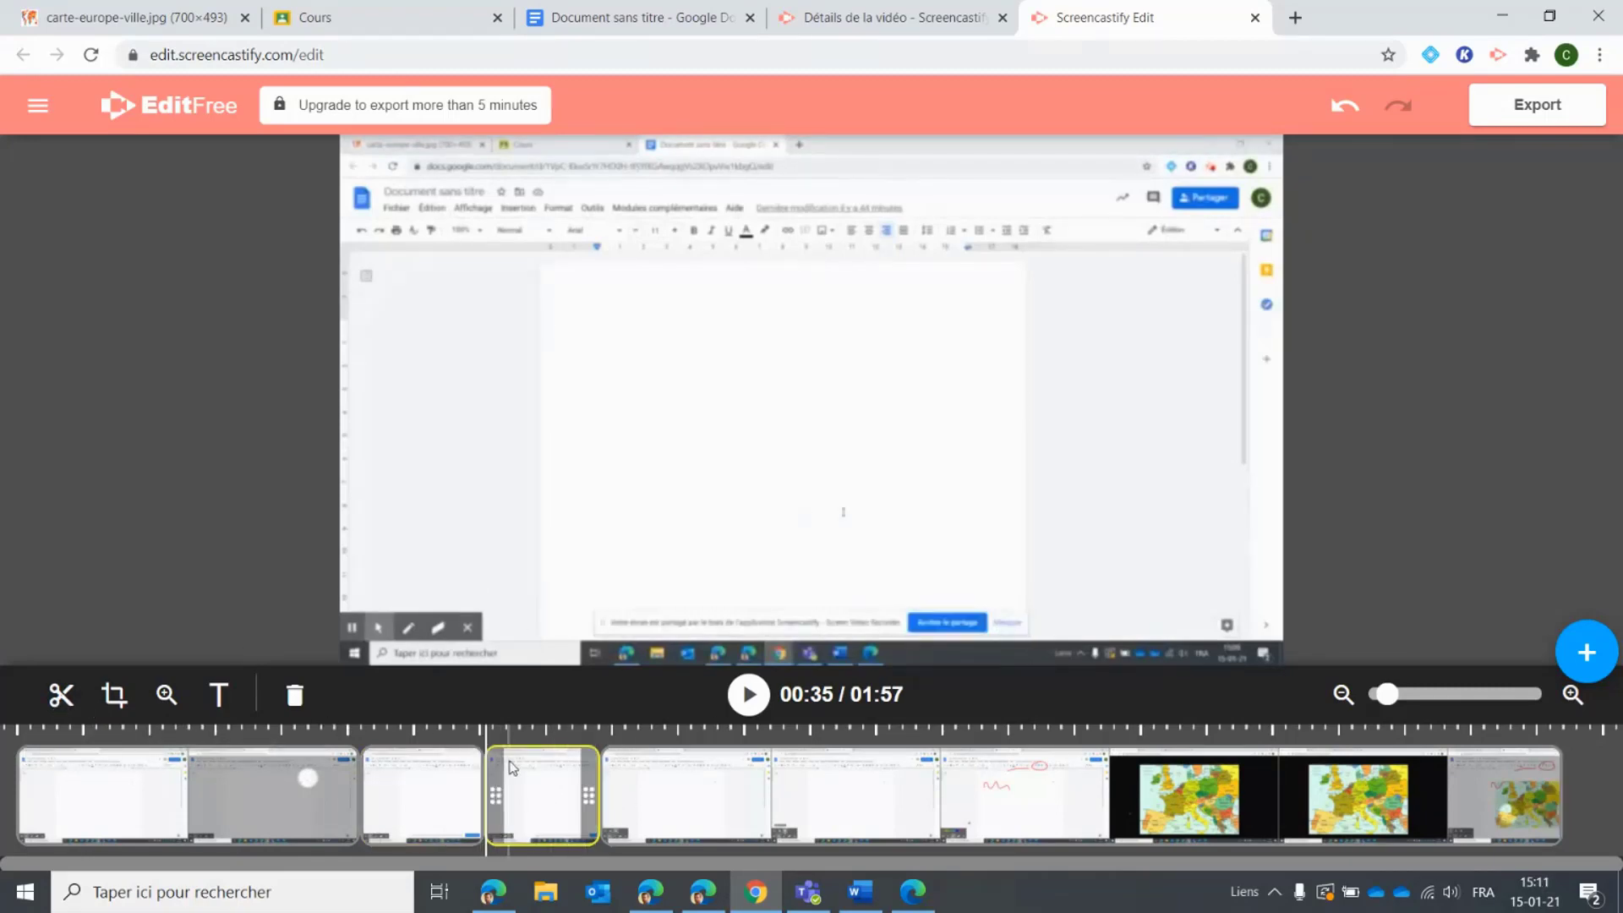
{"action": "left_click", "coordinate": [526, 791]}
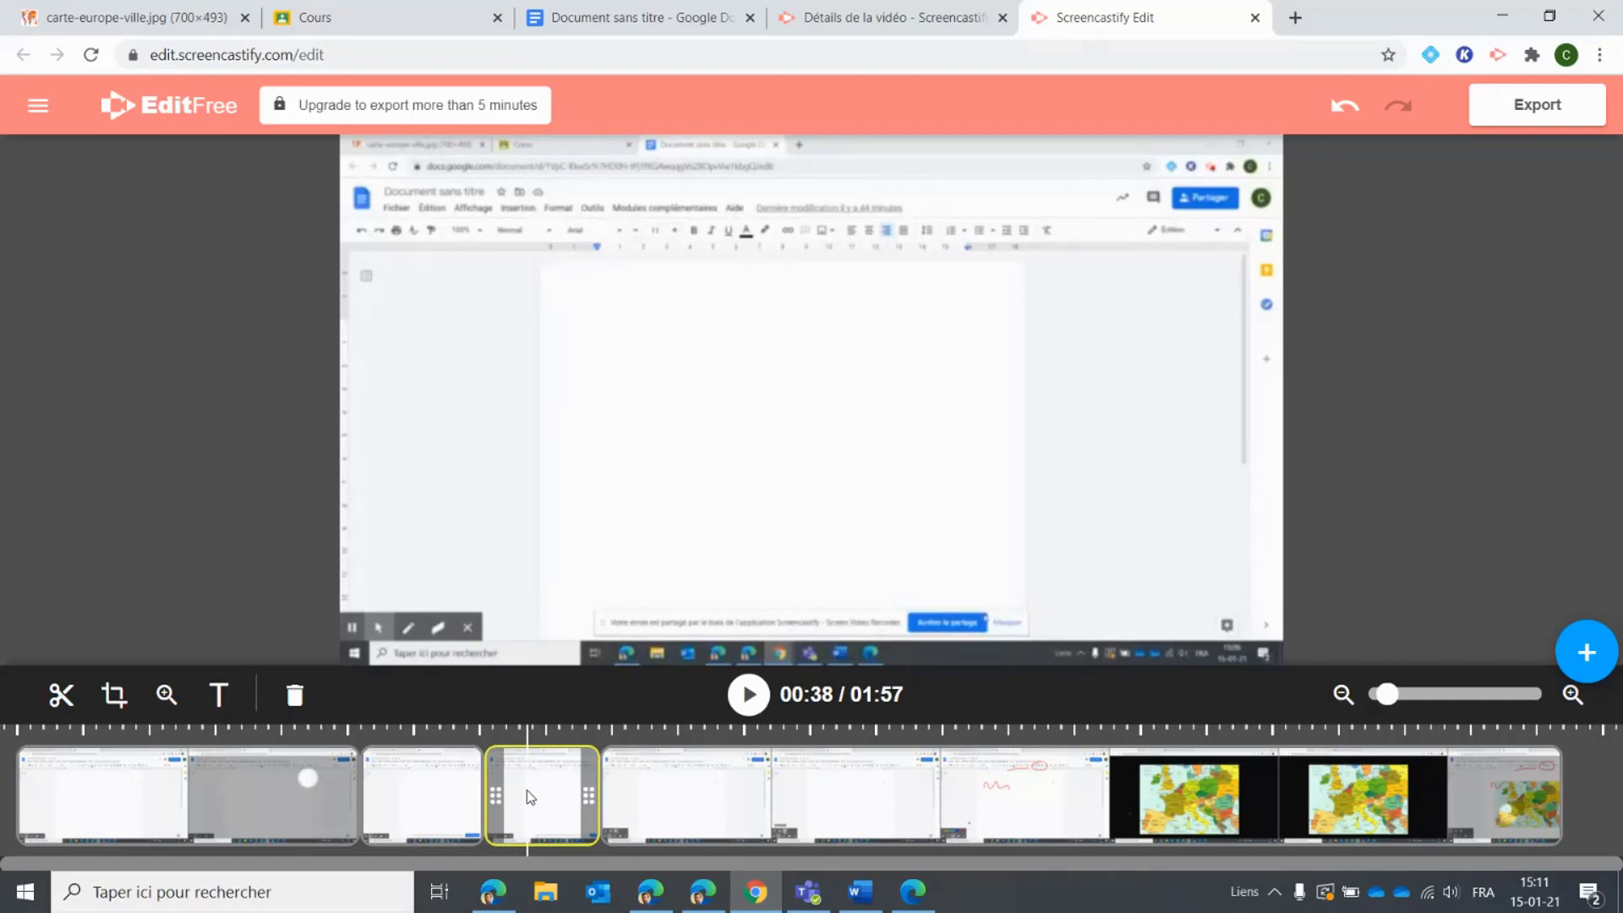
{"action": "left_click", "coordinate": [294, 696]}
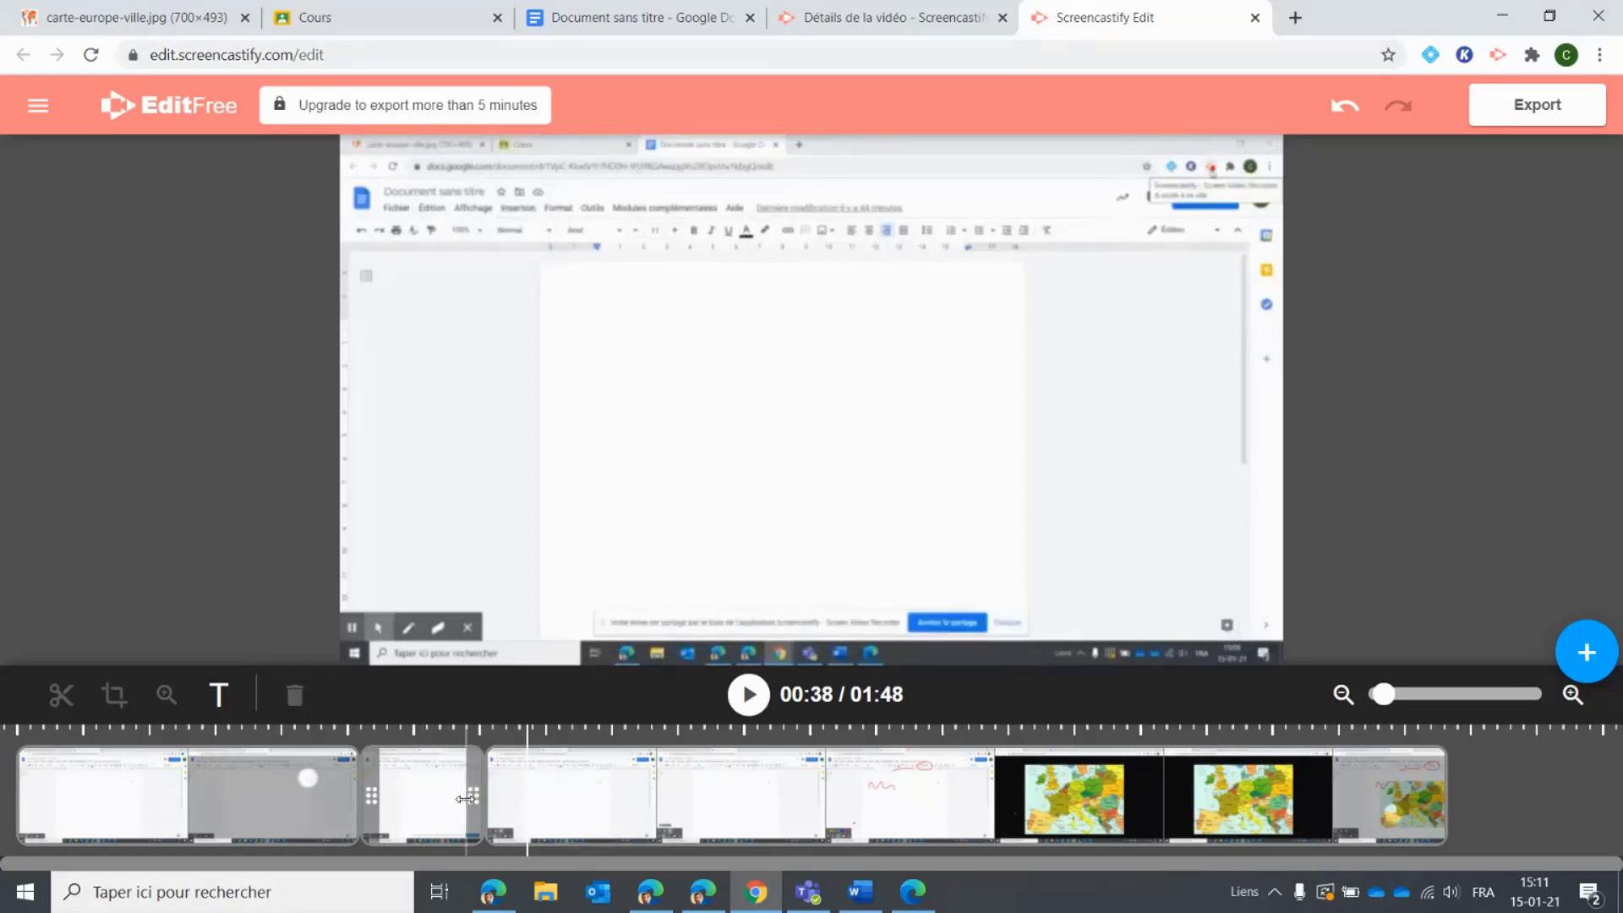
Step: Split the long last segment at 01:19, where the Europe map thumbnail appears on the timeline
{"action": "left_click", "coordinate": [567, 790]}
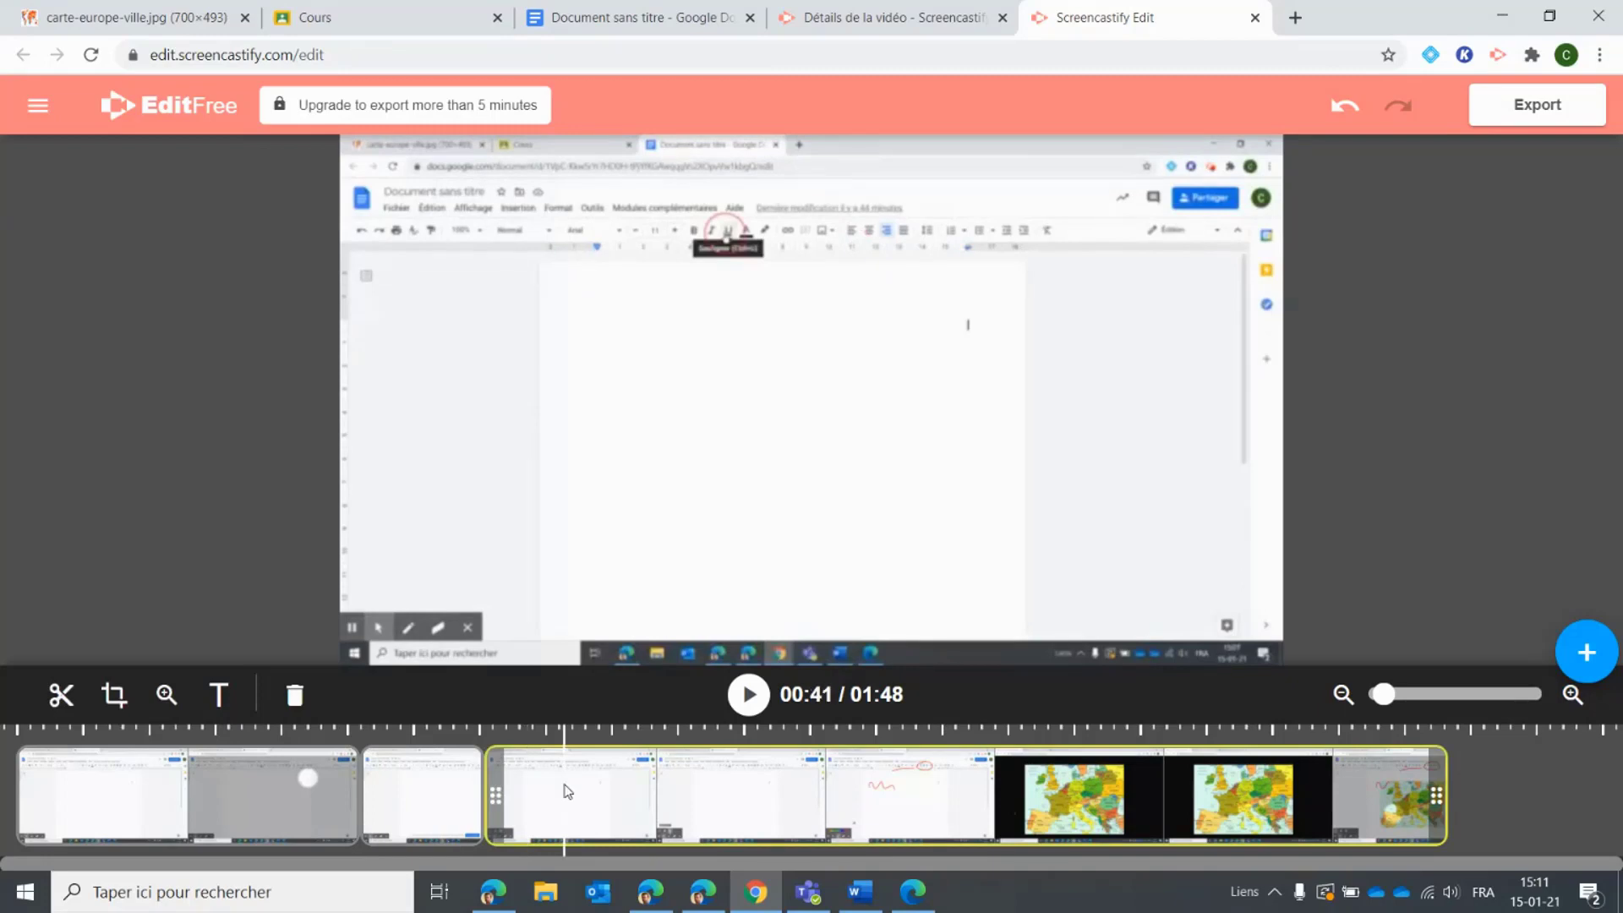
{"action": "left_click", "coordinate": [1066, 803]}
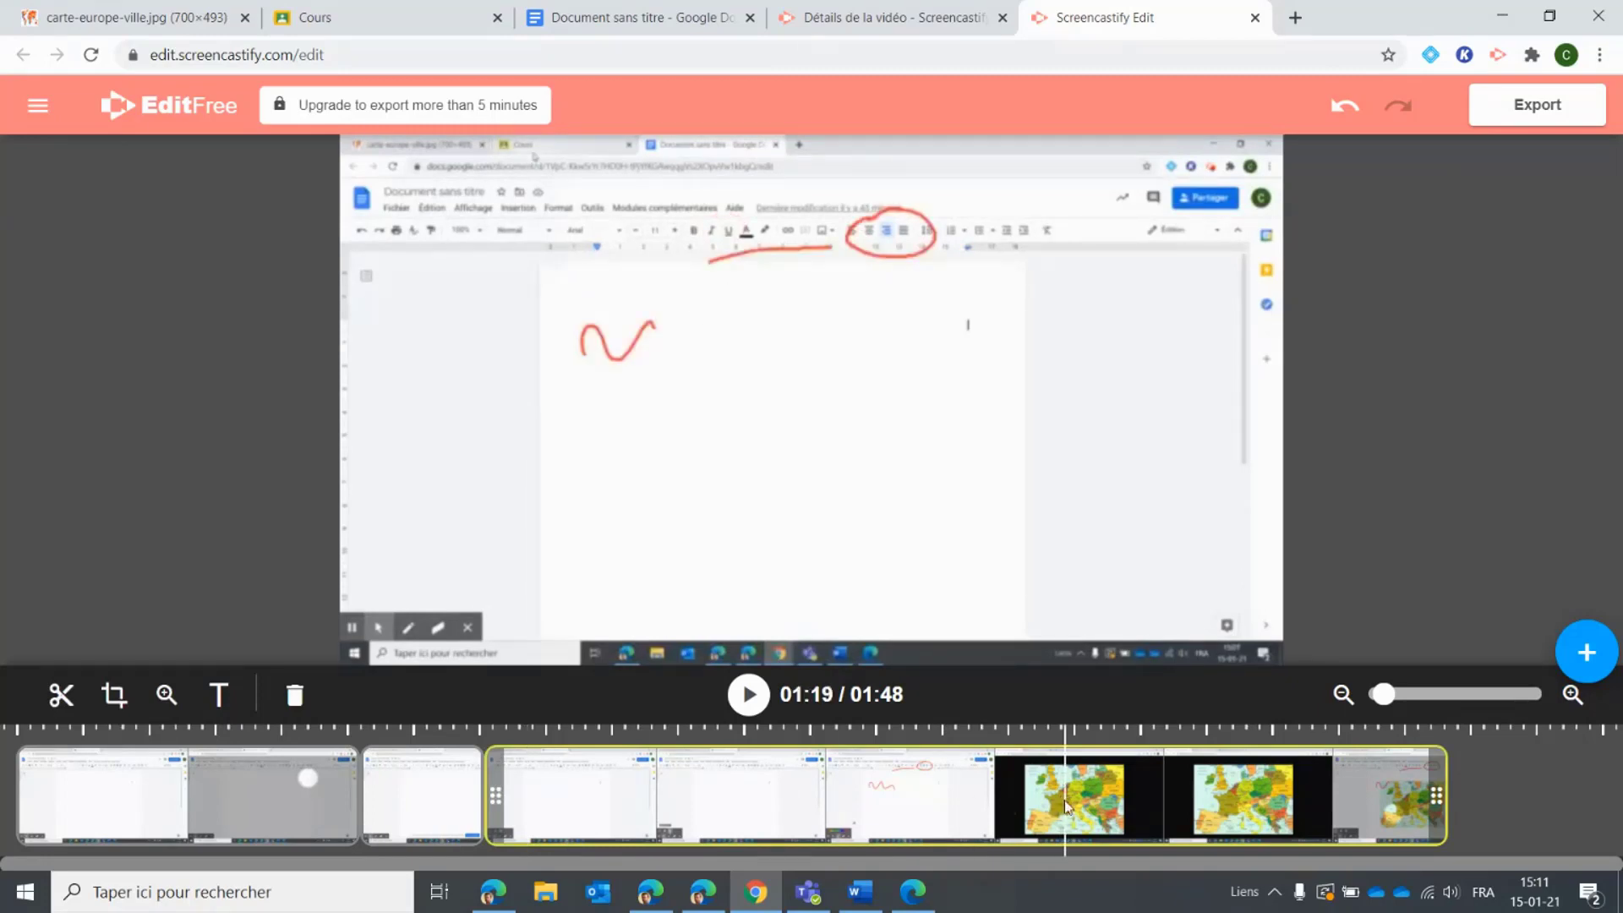
{"action": "left_click", "coordinate": [64, 698]}
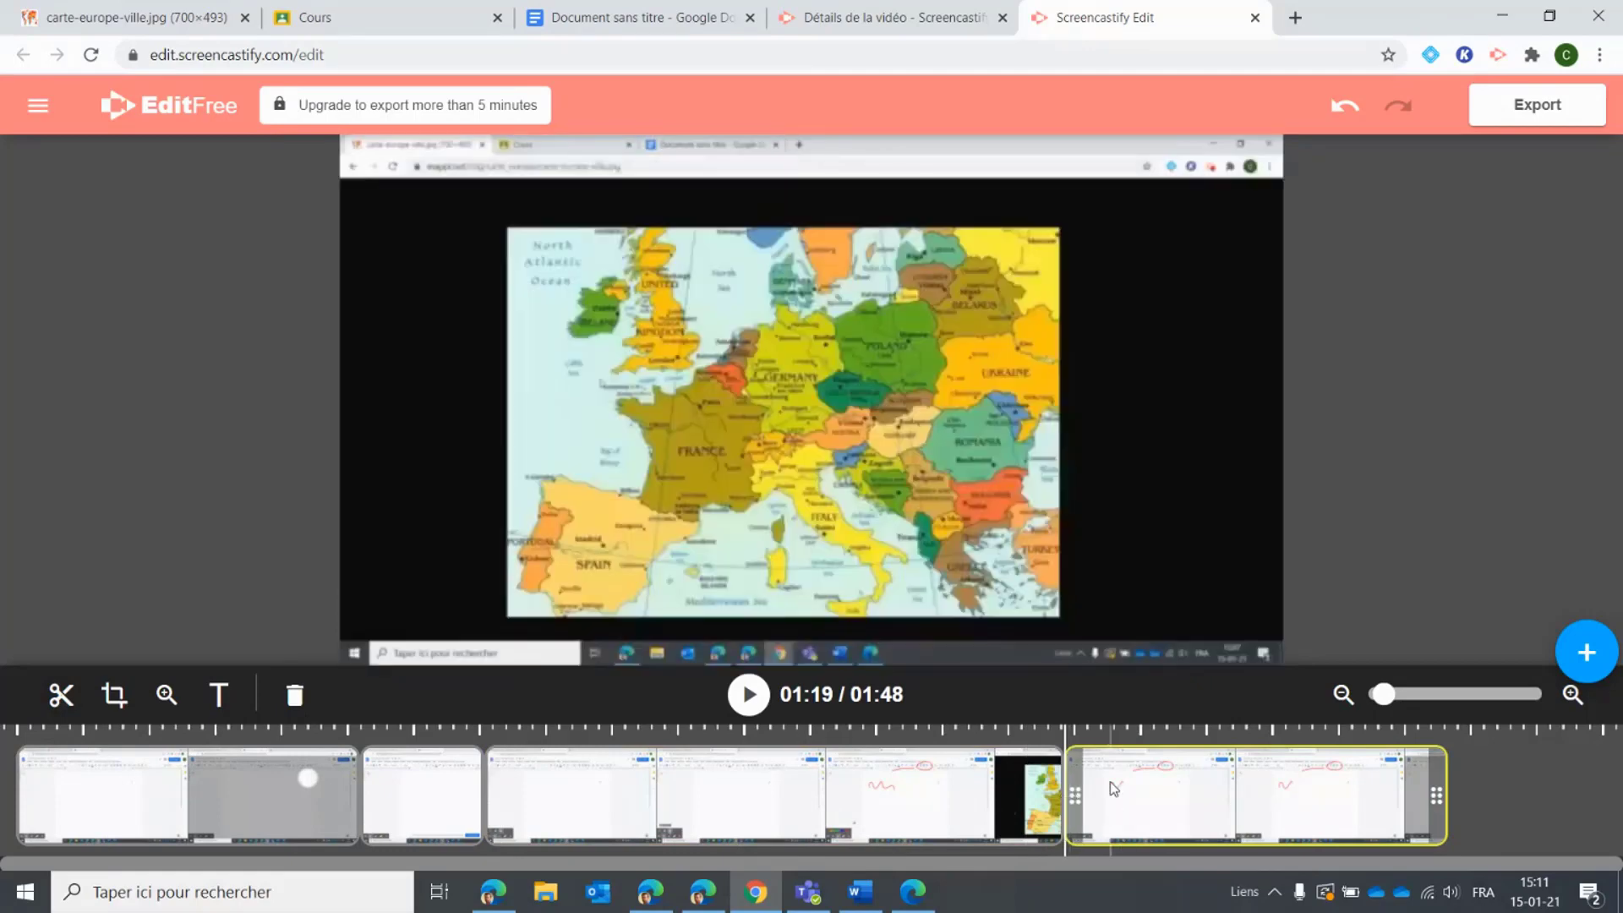
Step: Extend the end of the segment before the cut until the video lasts 02:04, and split it again at 01:19
{"action": "left_click", "coordinate": [986, 812]}
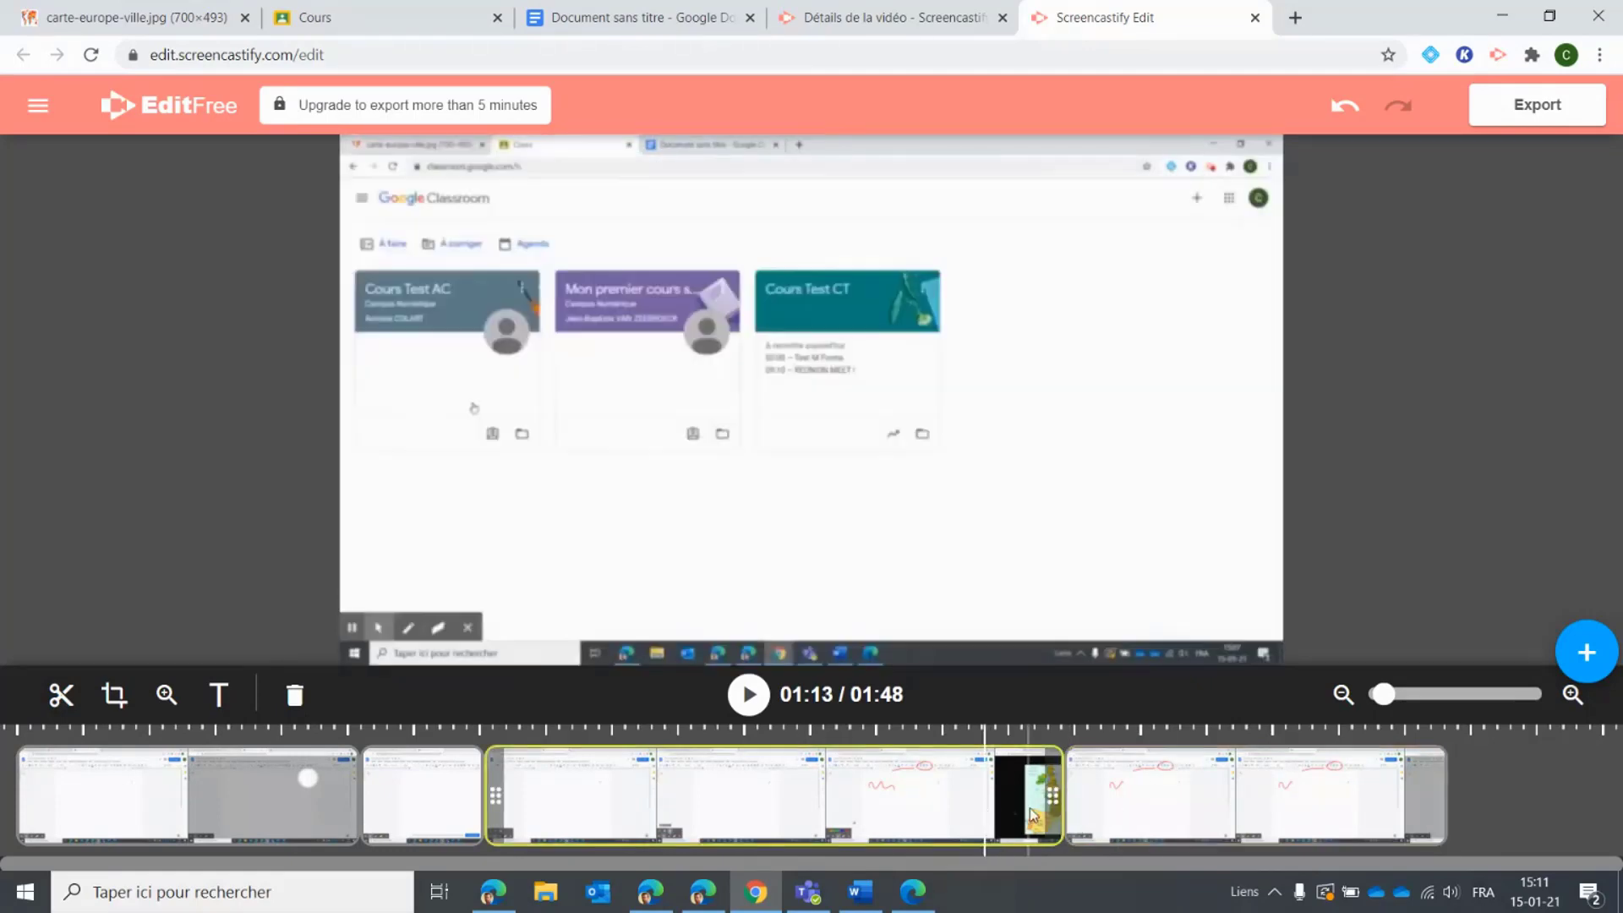
{"action": "left_click_drag", "start_coordinate": [1053, 795], "coordinate": [1268, 793]}
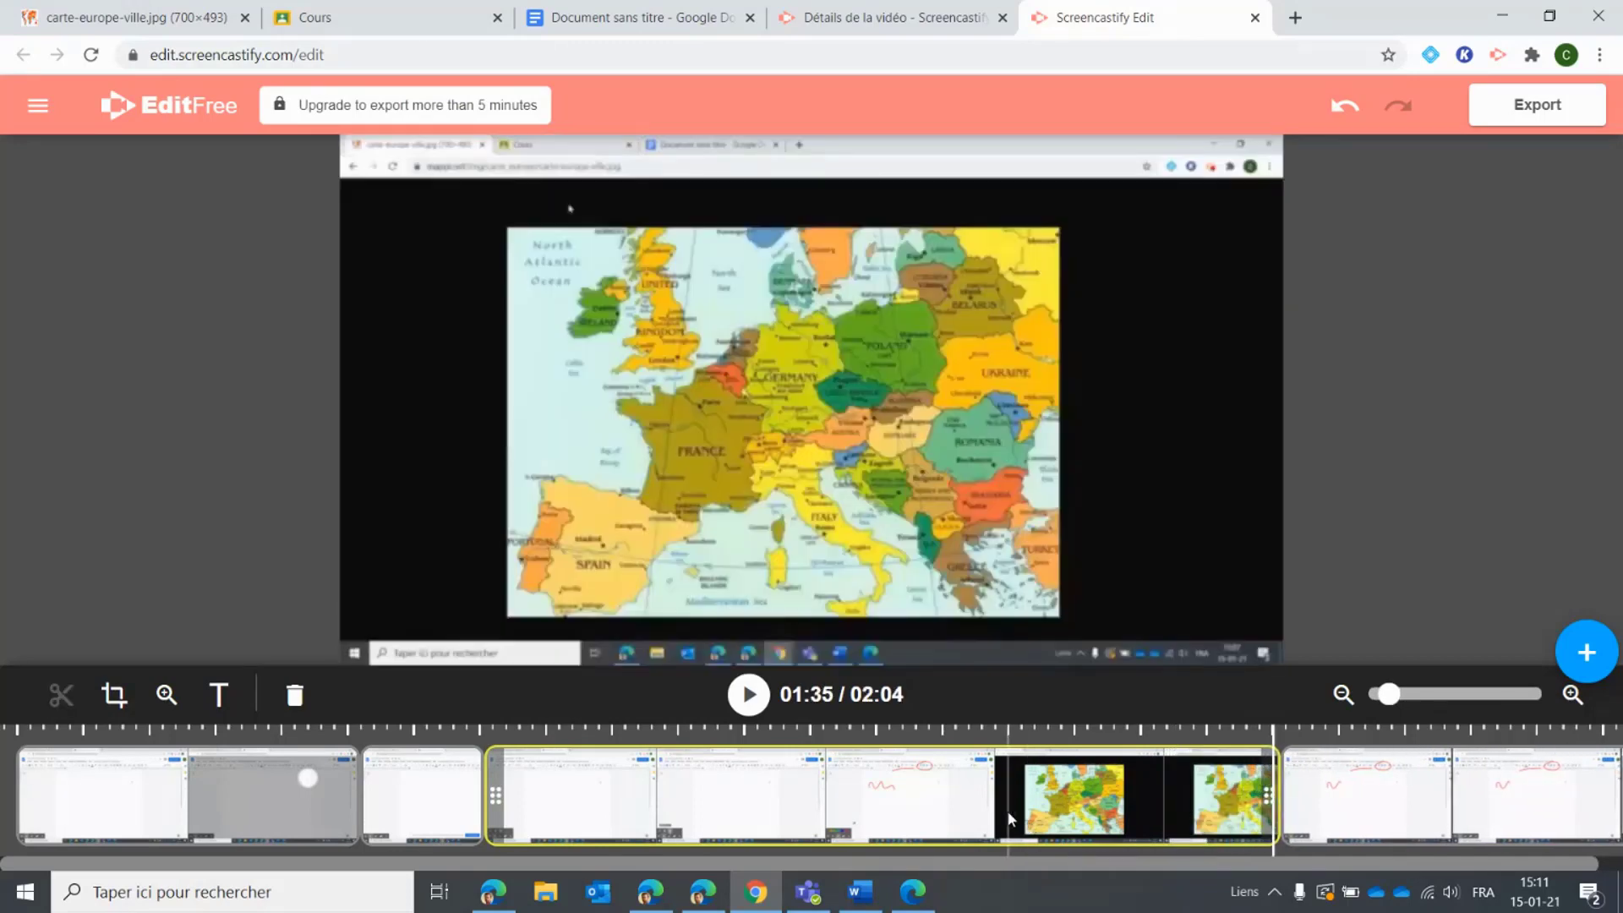
{"action": "left_click", "coordinate": [1072, 799]}
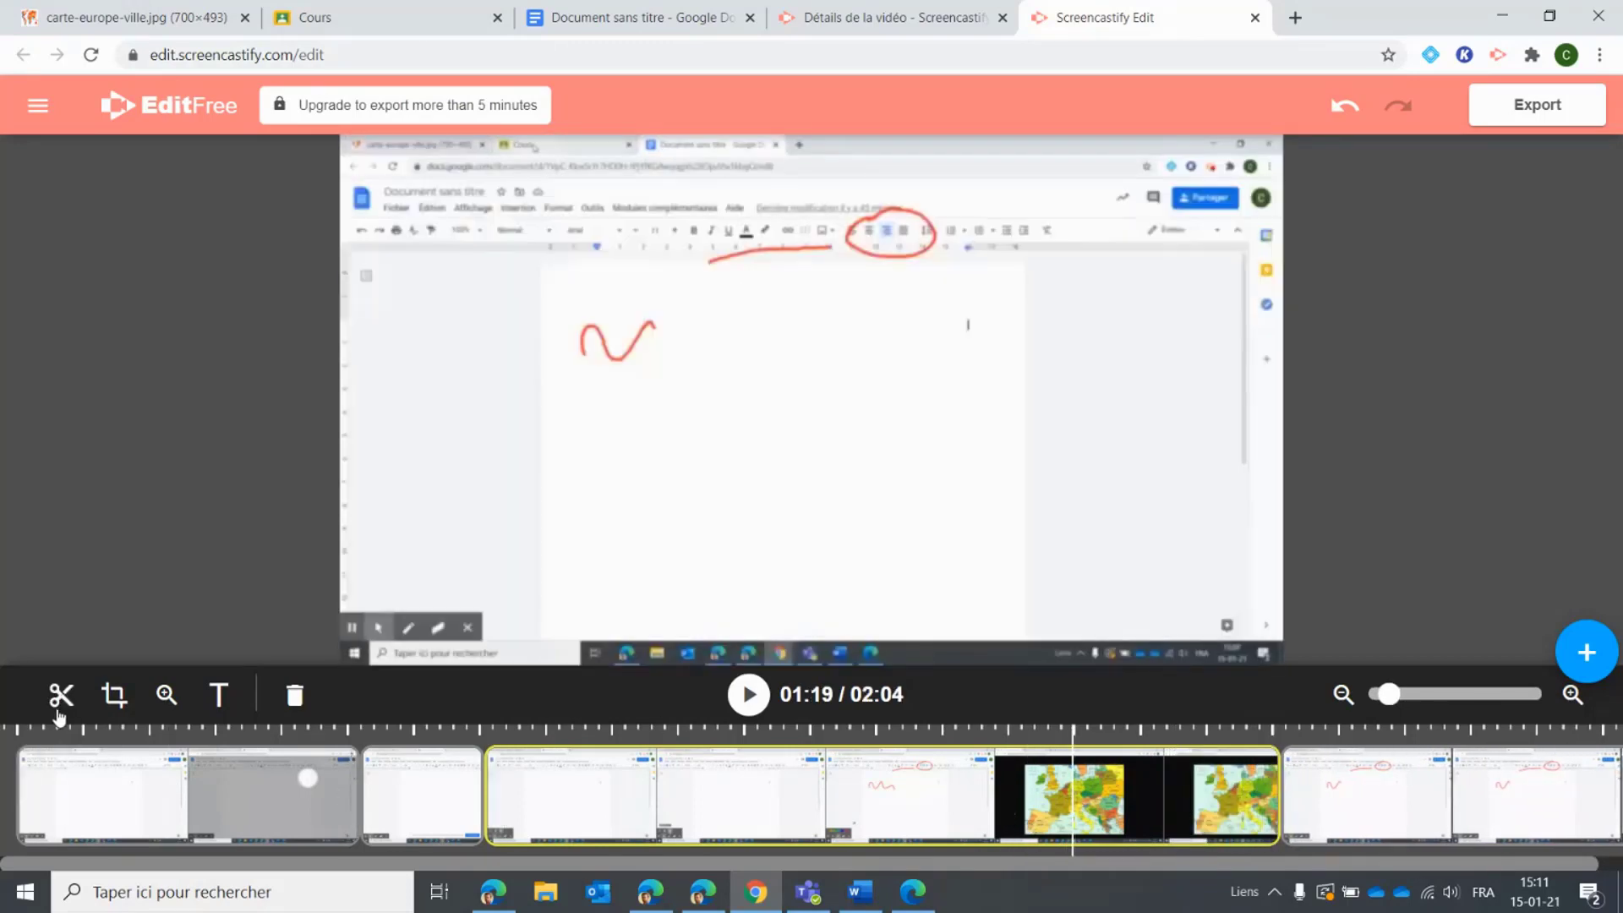
{"action": "left_click", "coordinate": [59, 696]}
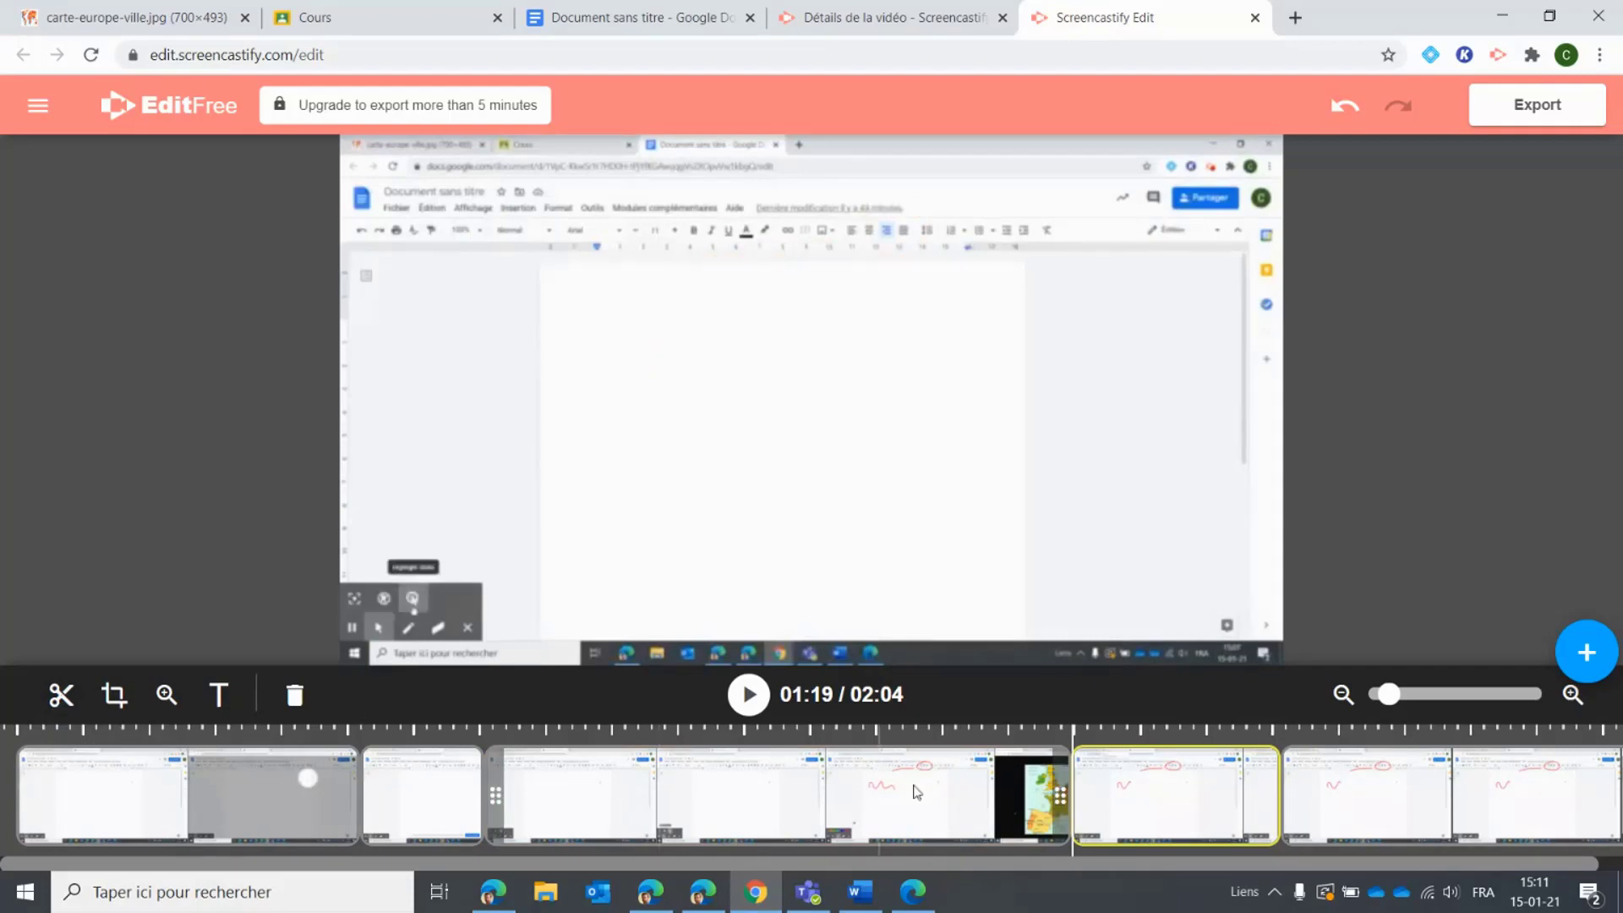
Step: Crop the segment after the 01:19 cut to a rectangle around France, using the map frame at 01:23
{"action": "left_click", "coordinate": [1107, 782]}
{"action": "left_click", "coordinate": [1125, 797]}
{"action": "left_click", "coordinate": [1015, 803]}
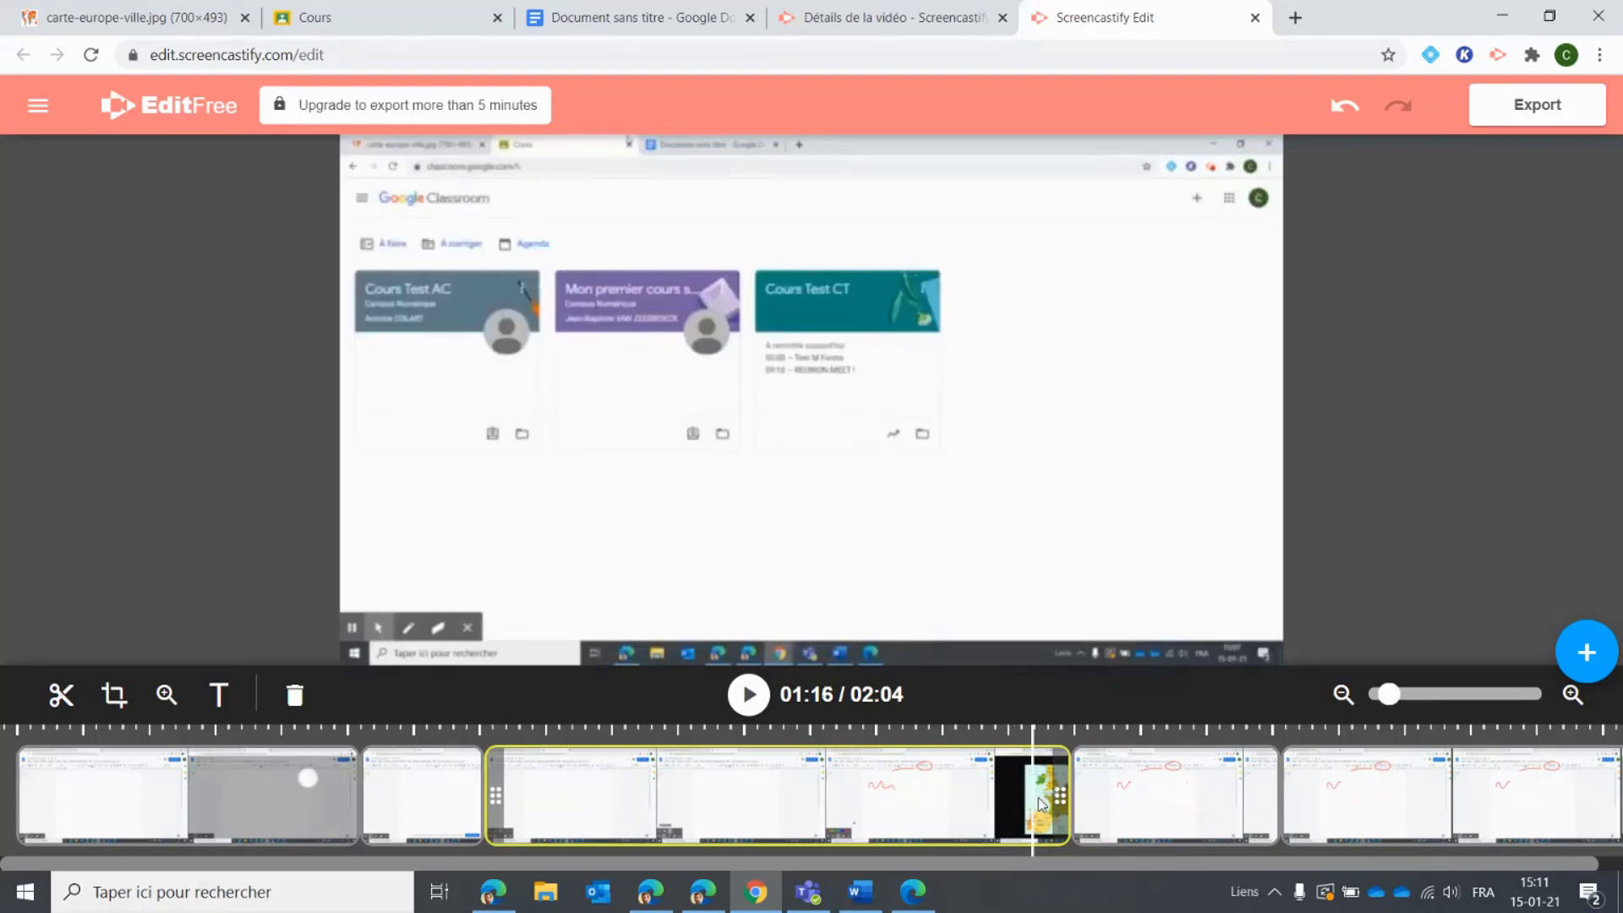
{"action": "left_click", "coordinate": [1124, 798]}
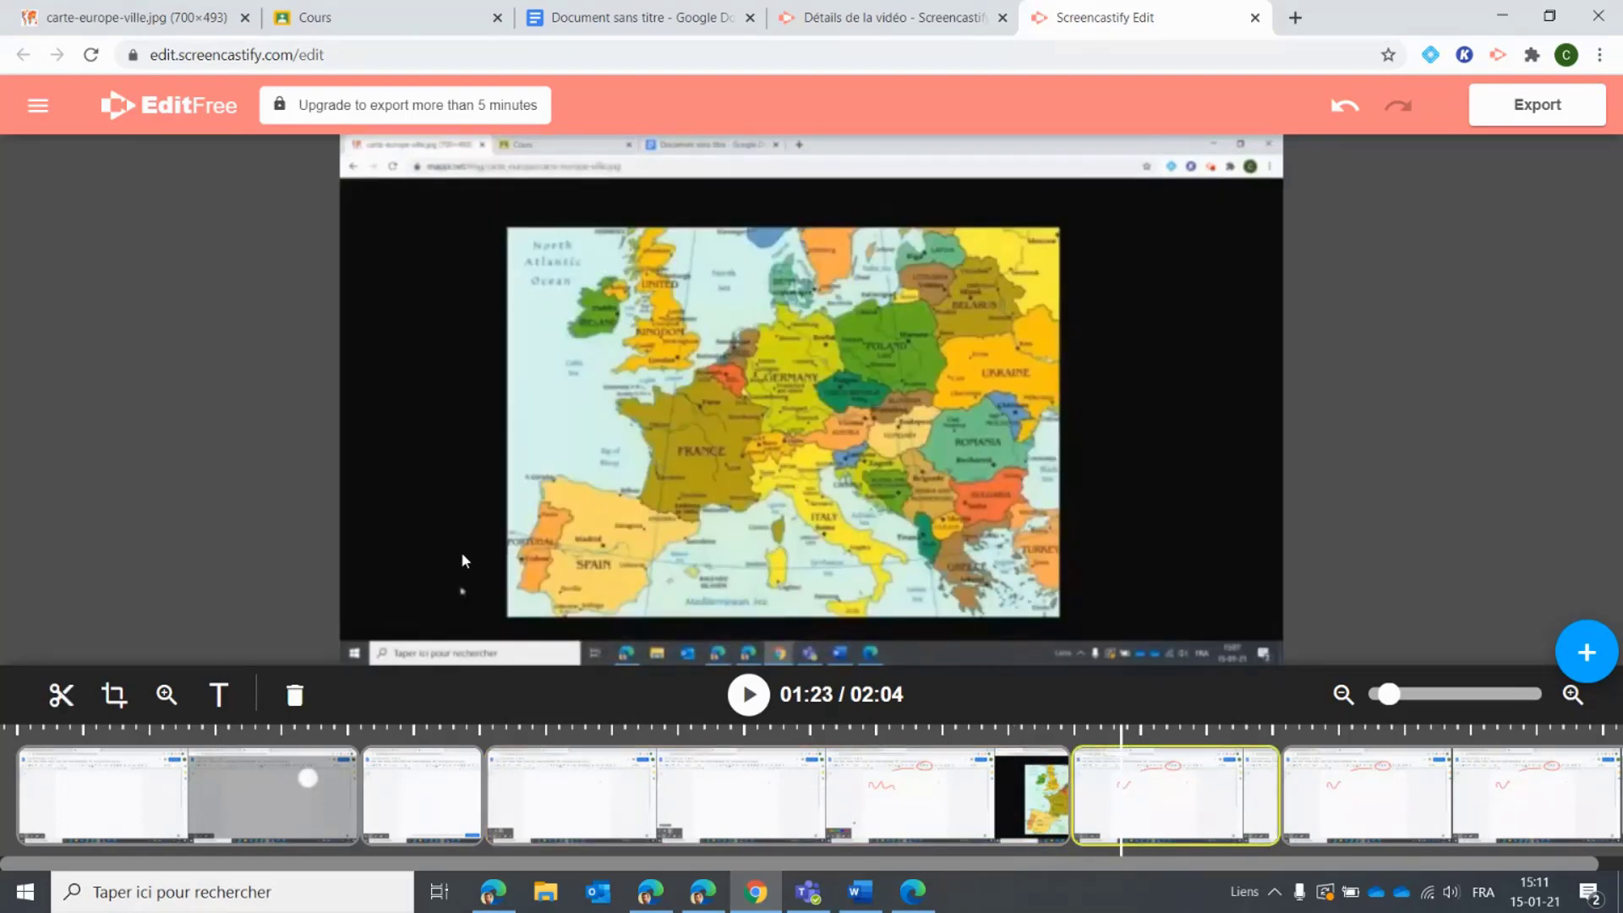
{"action": "left_click", "coordinate": [115, 696]}
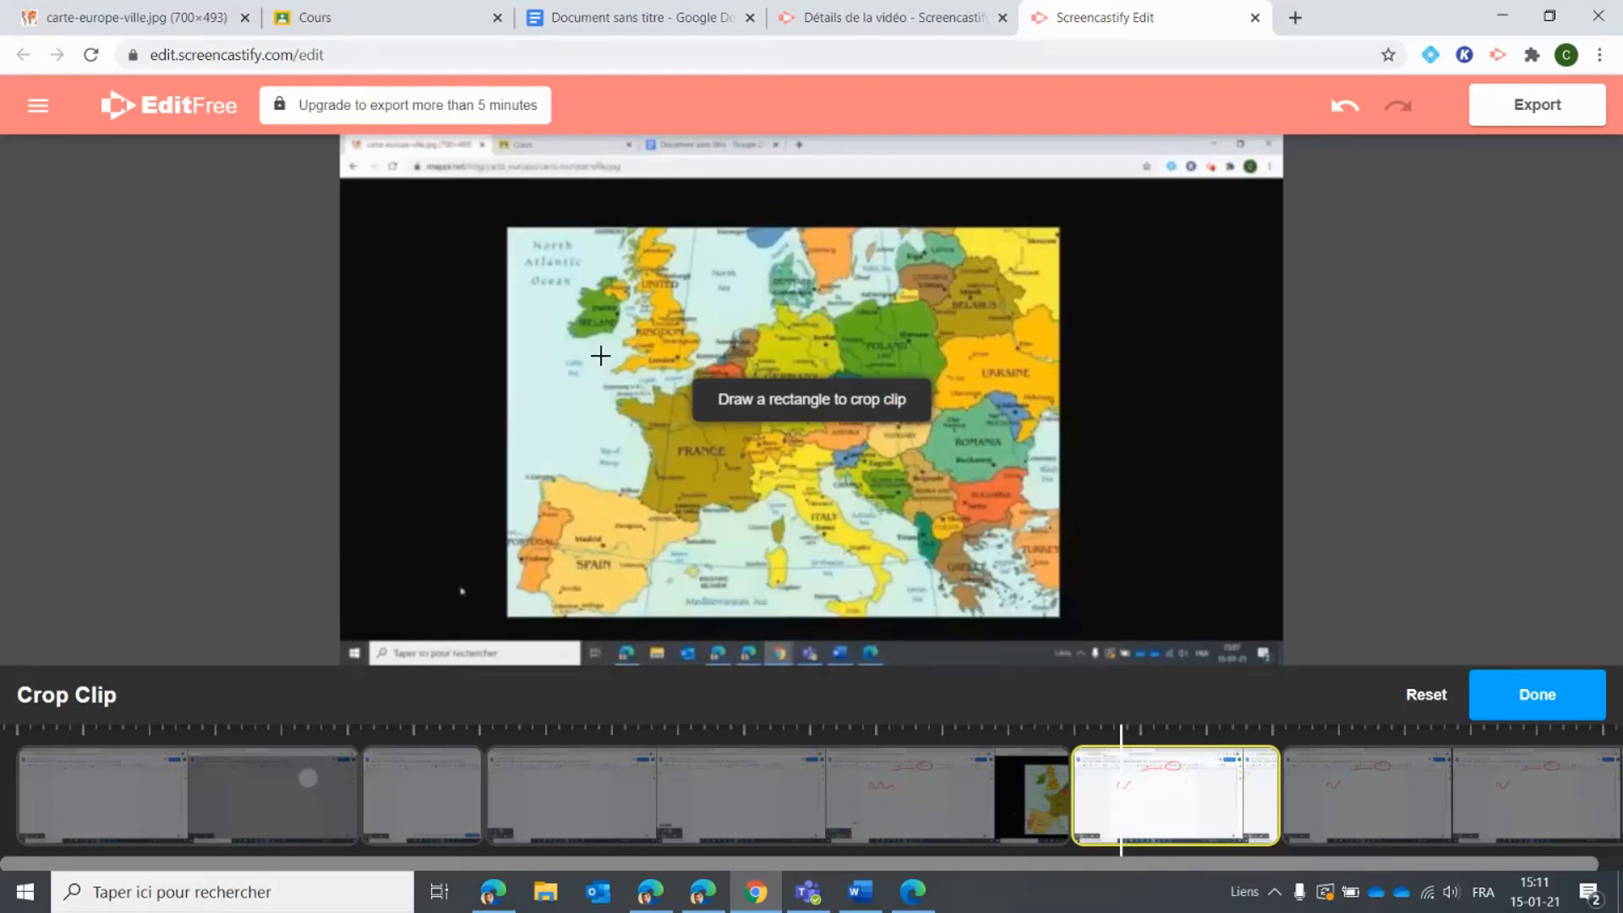
{"action": "left_click_drag", "start_coordinate": [594, 351], "coordinate": [794, 523]}
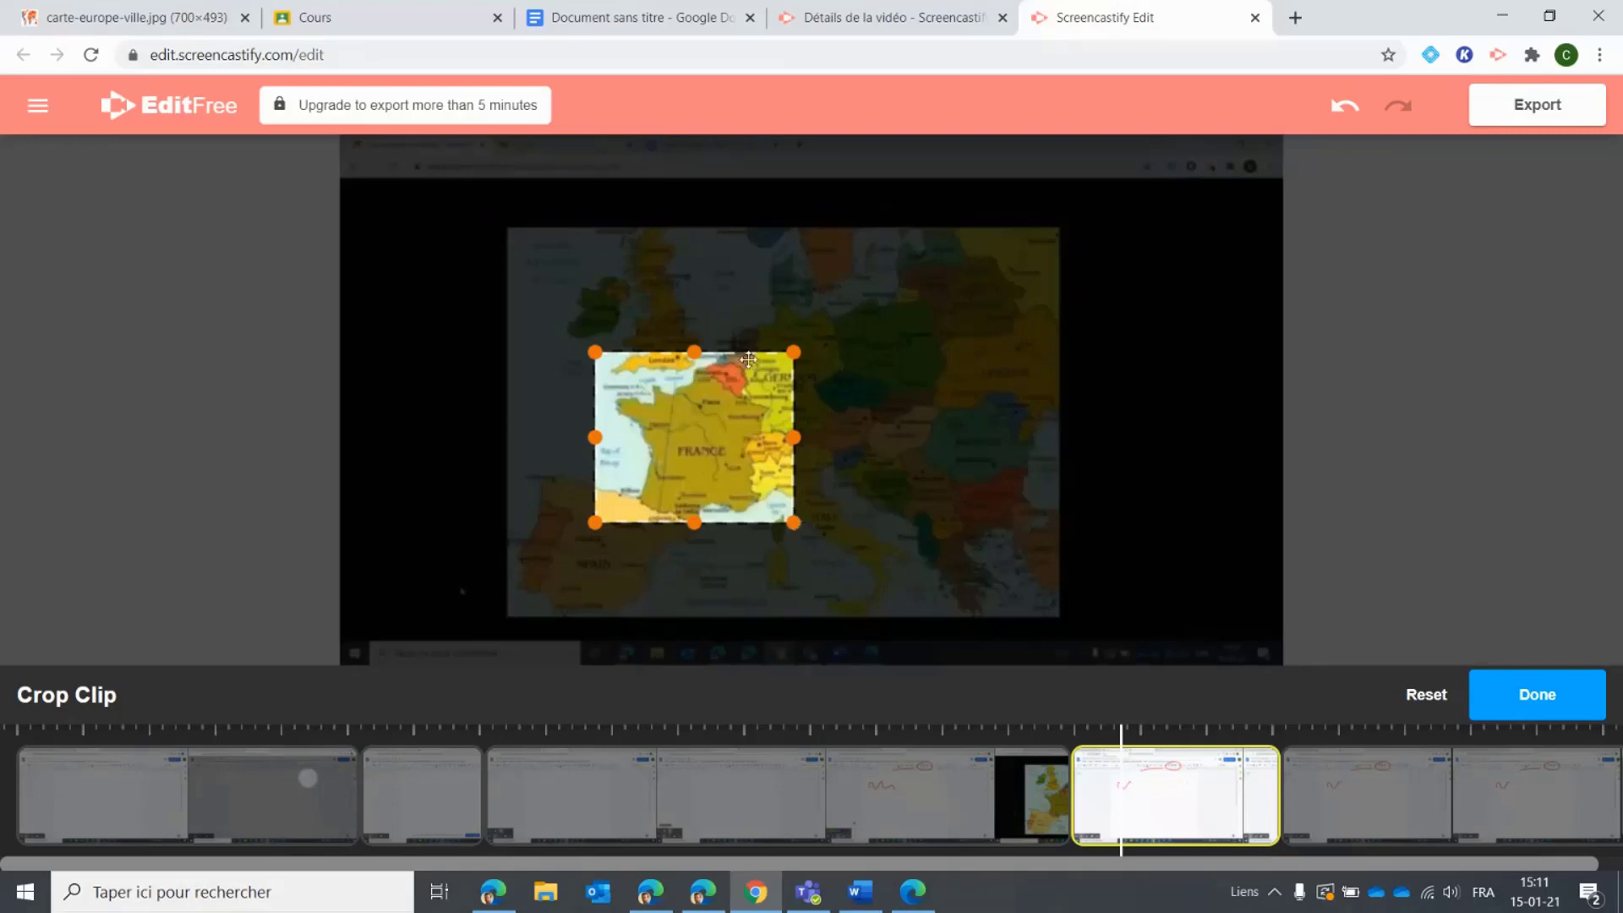
{"action": "left_click", "coordinate": [1519, 685]}
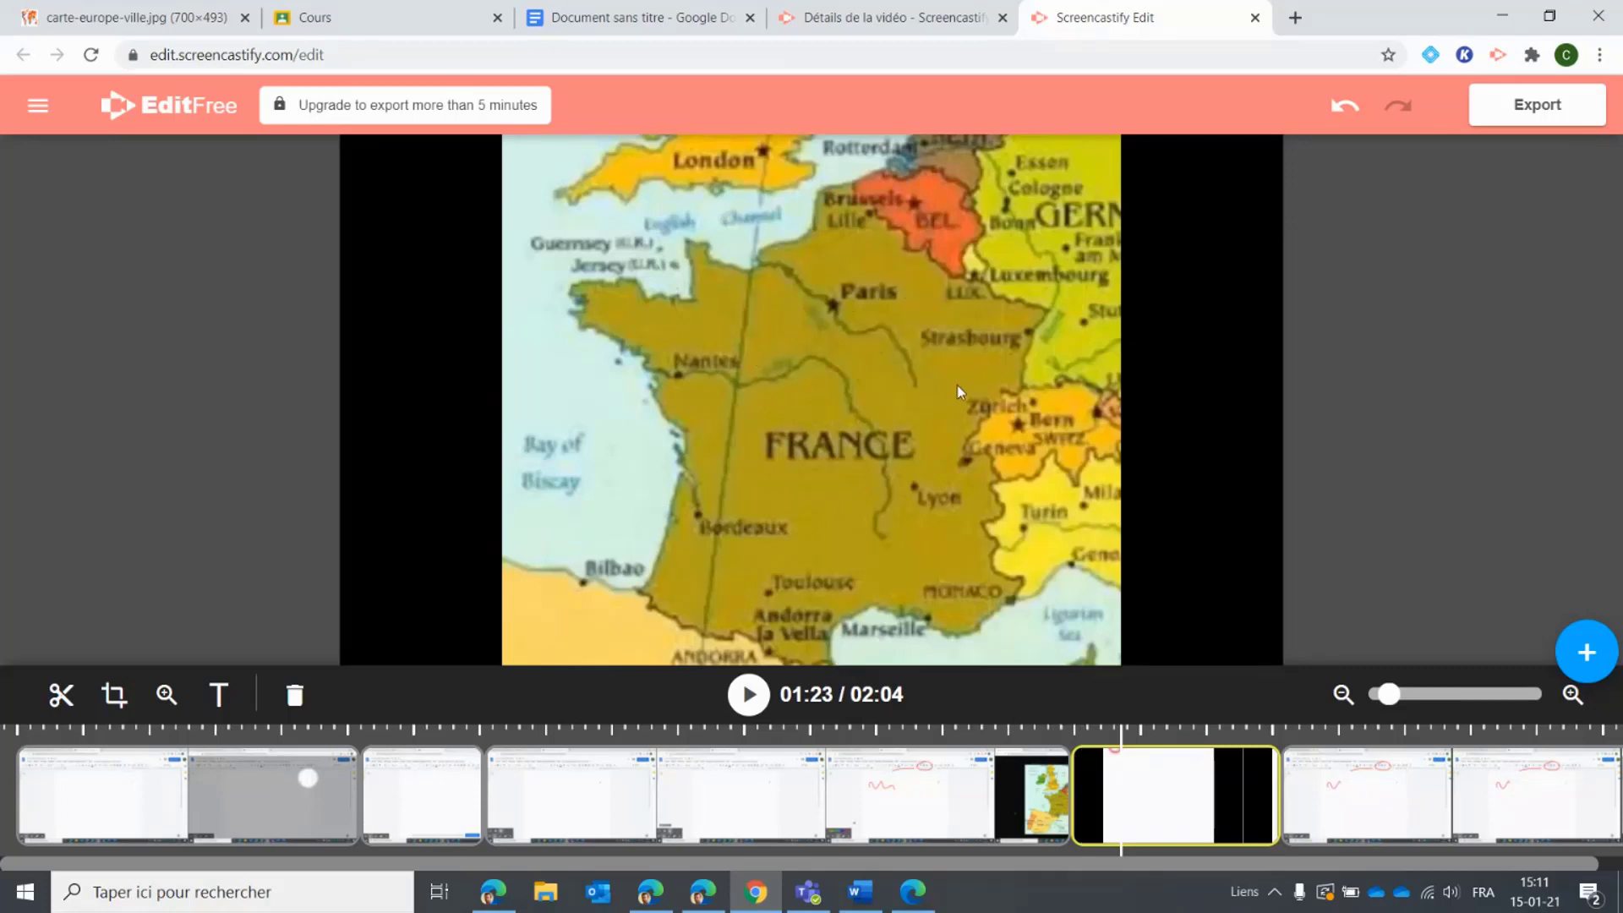
Step: Play the video from 01:17 to 01:27 to preview the transition into the cropped segment
{"action": "left_click", "coordinate": [1024, 794]}
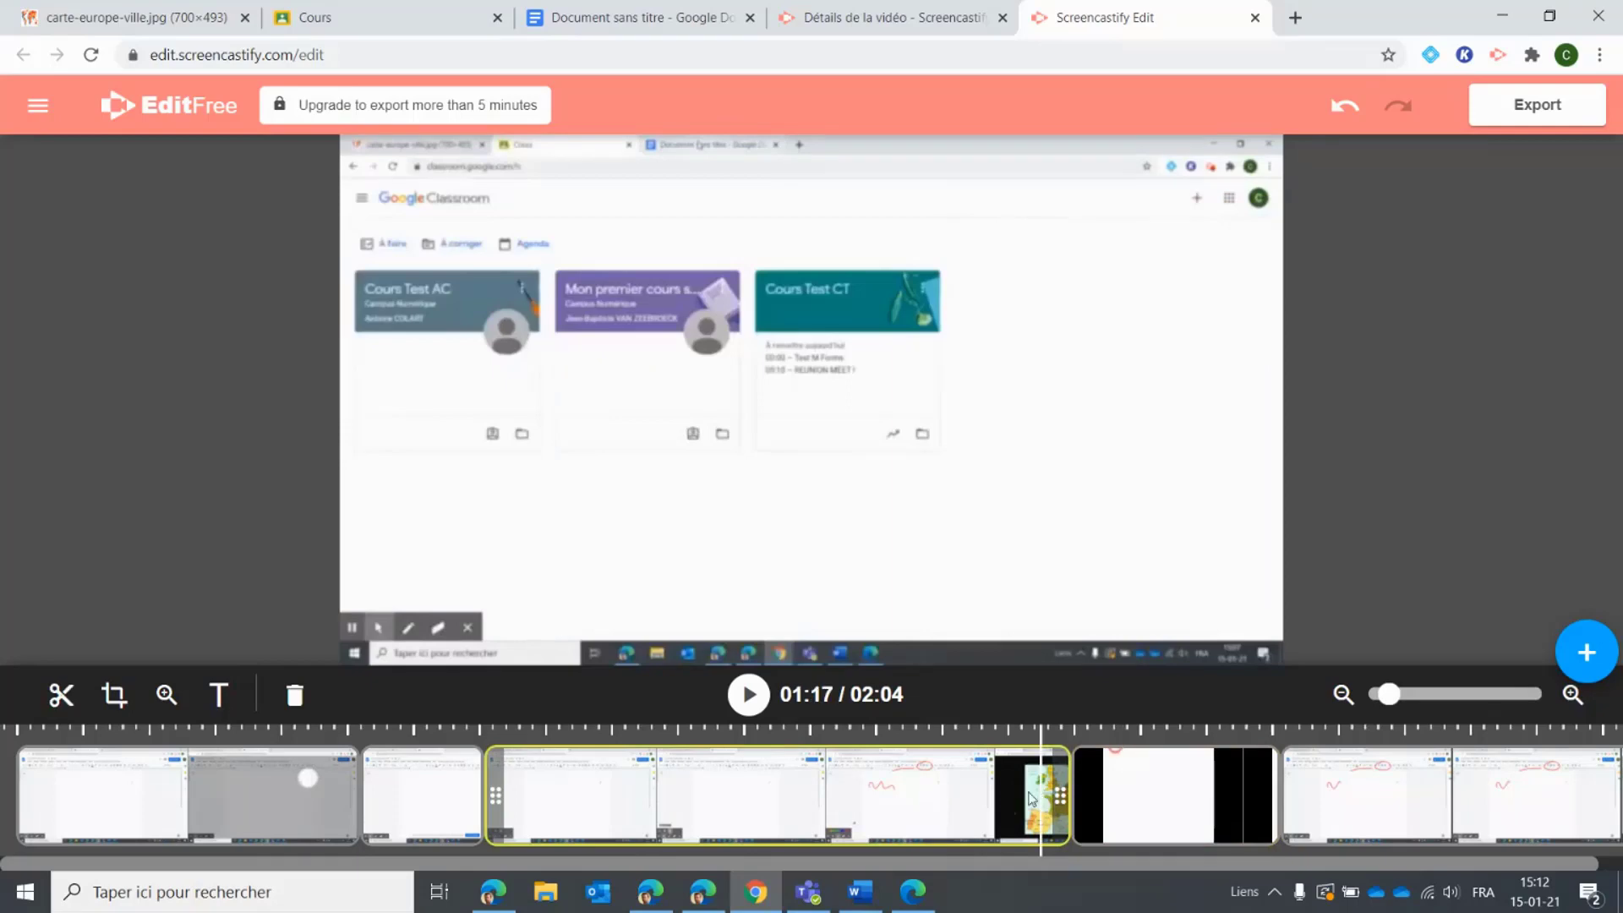
{"action": "left_click", "coordinate": [748, 695]}
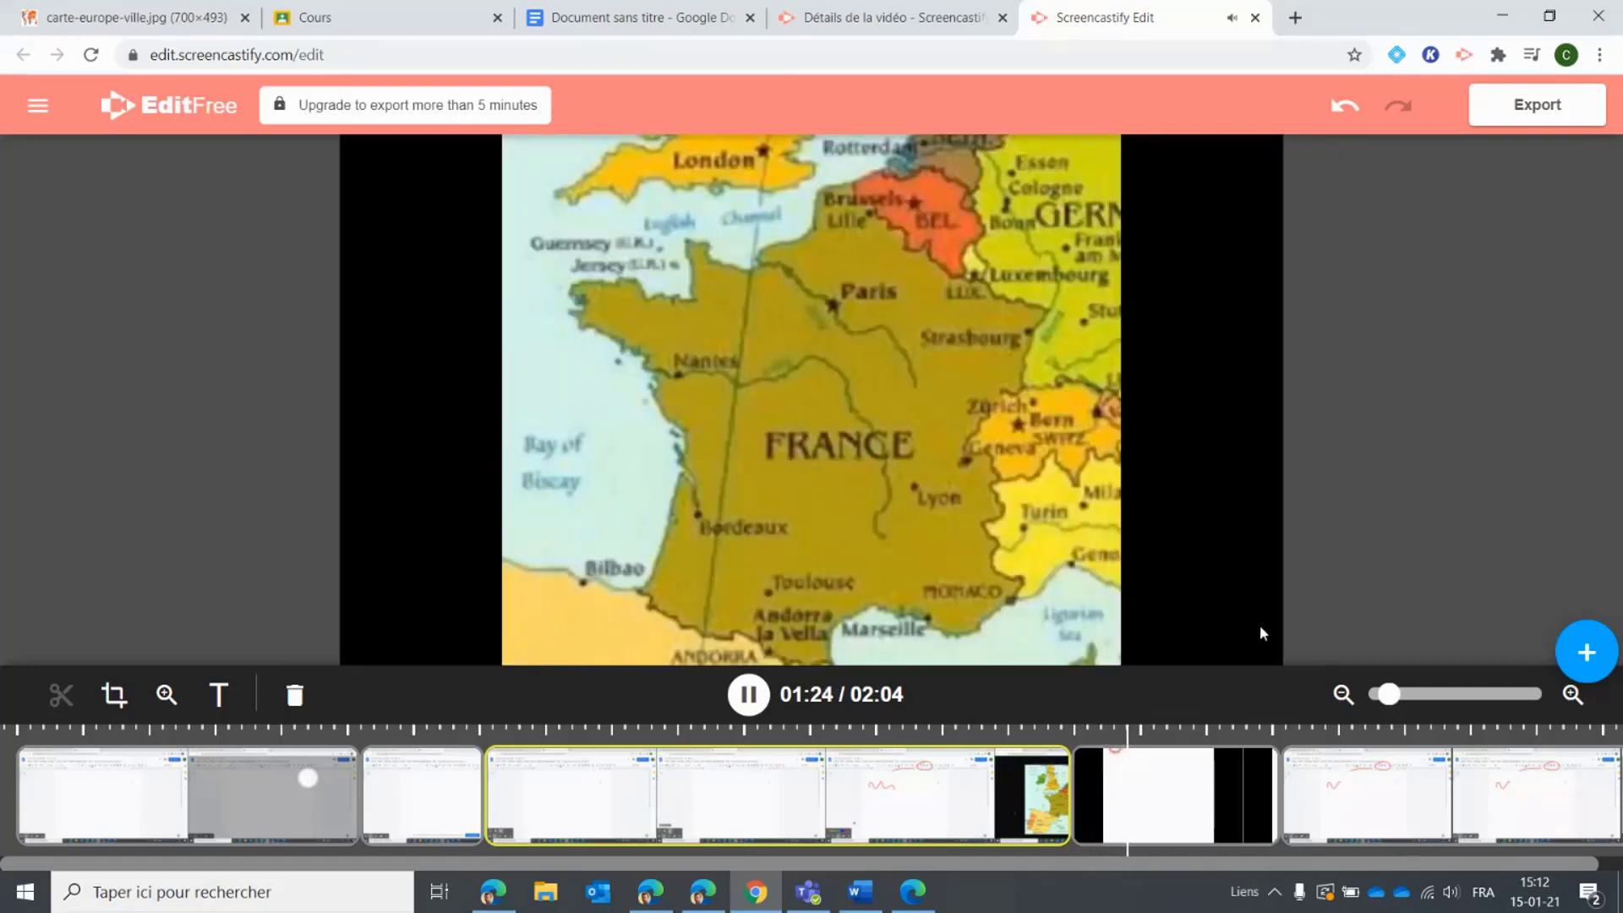
{"action": "left_click", "coordinate": [750, 692]}
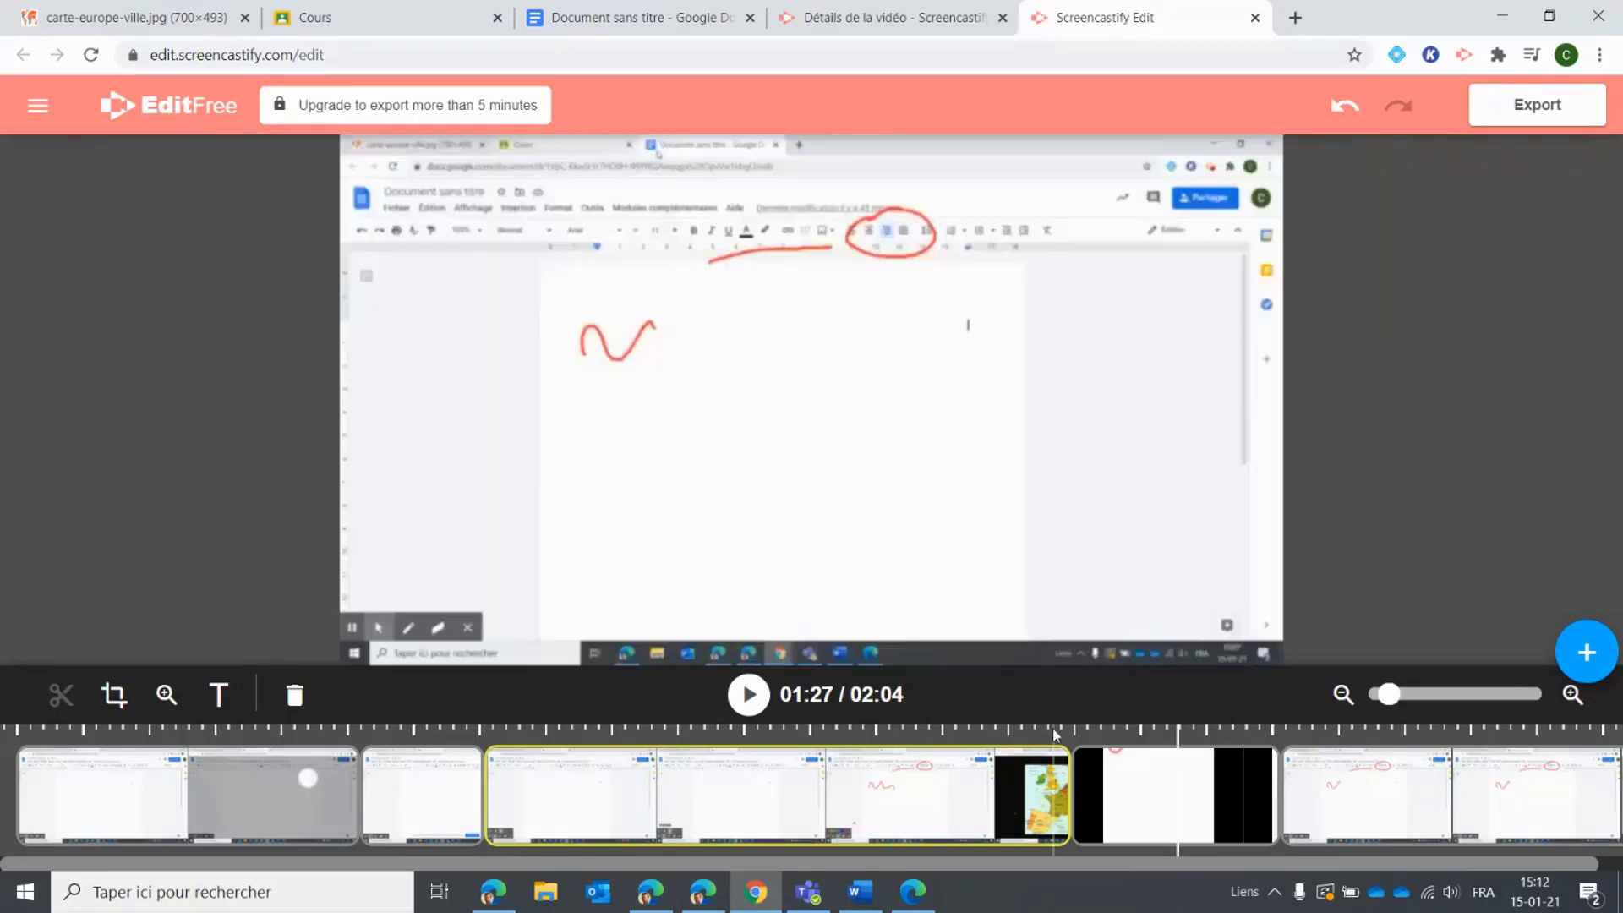
Step: Add a text overlay reading "Traitement de texte" at 00:53 in the third segment
{"action": "left_click", "coordinate": [727, 805]}
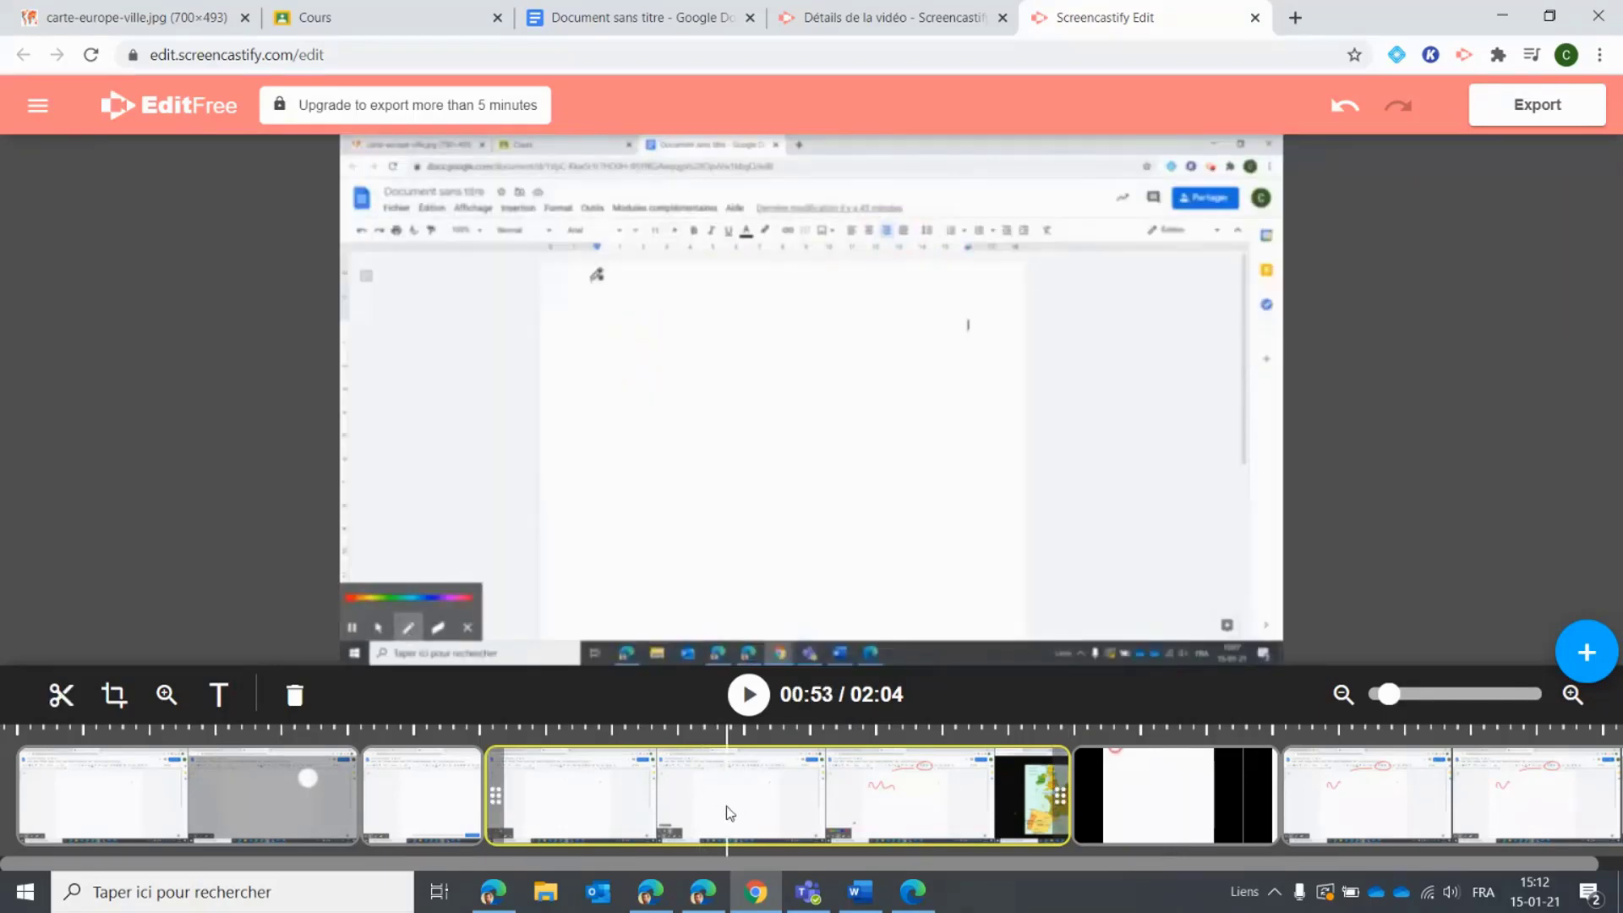
{"action": "left_click", "coordinate": [214, 695]}
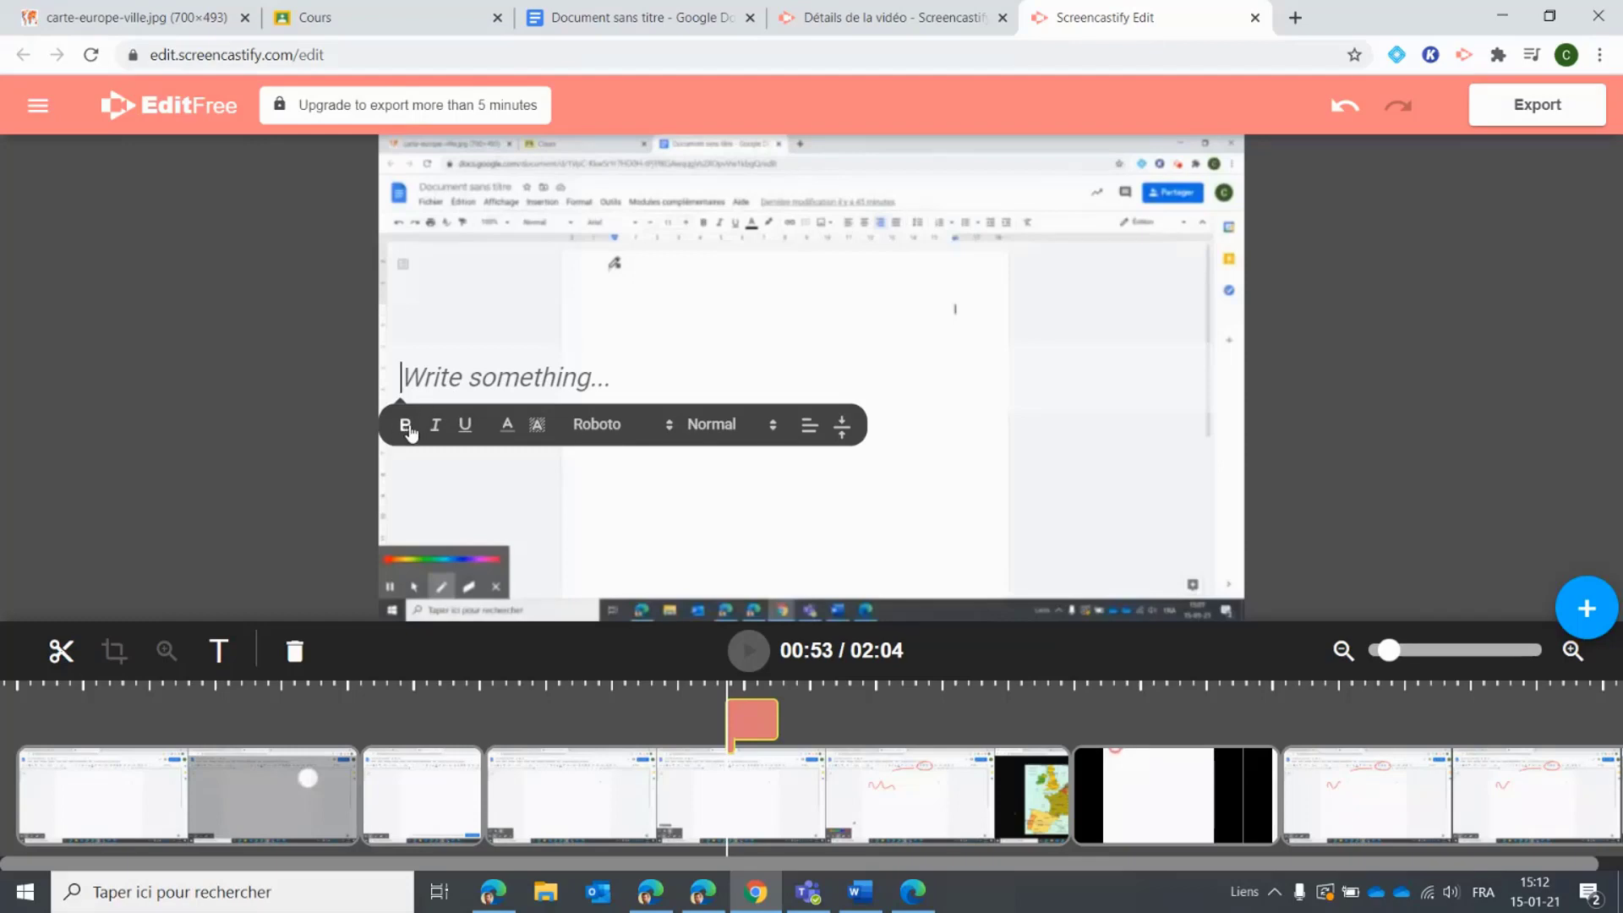
{"action": "type", "text": "Trait"}
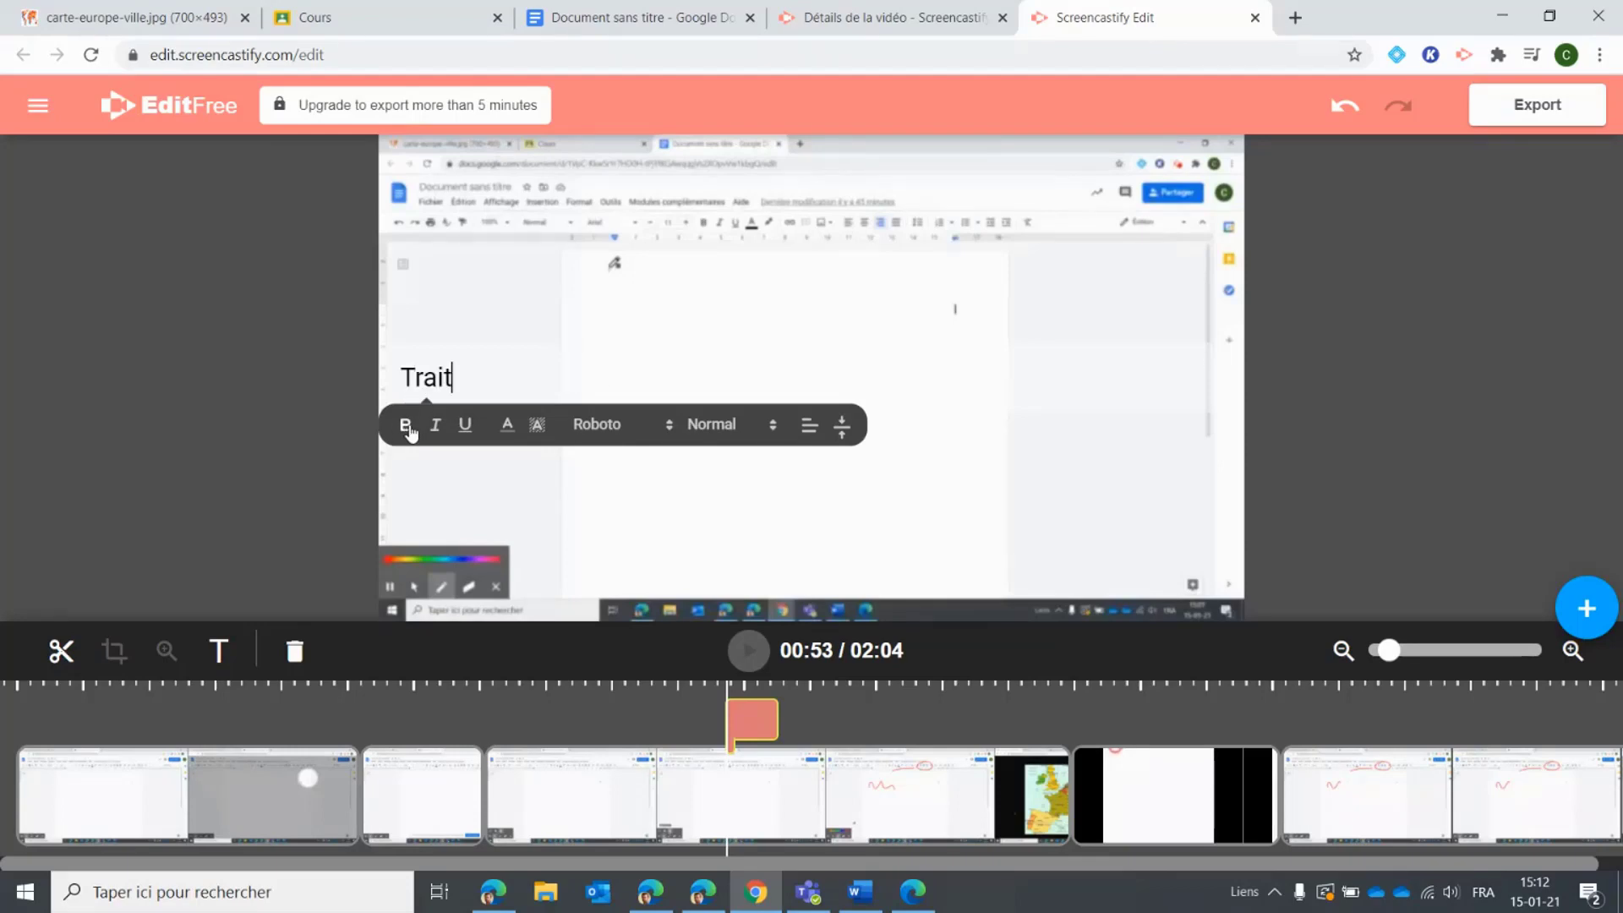
{"action": "type", "text": "ement de texte"}
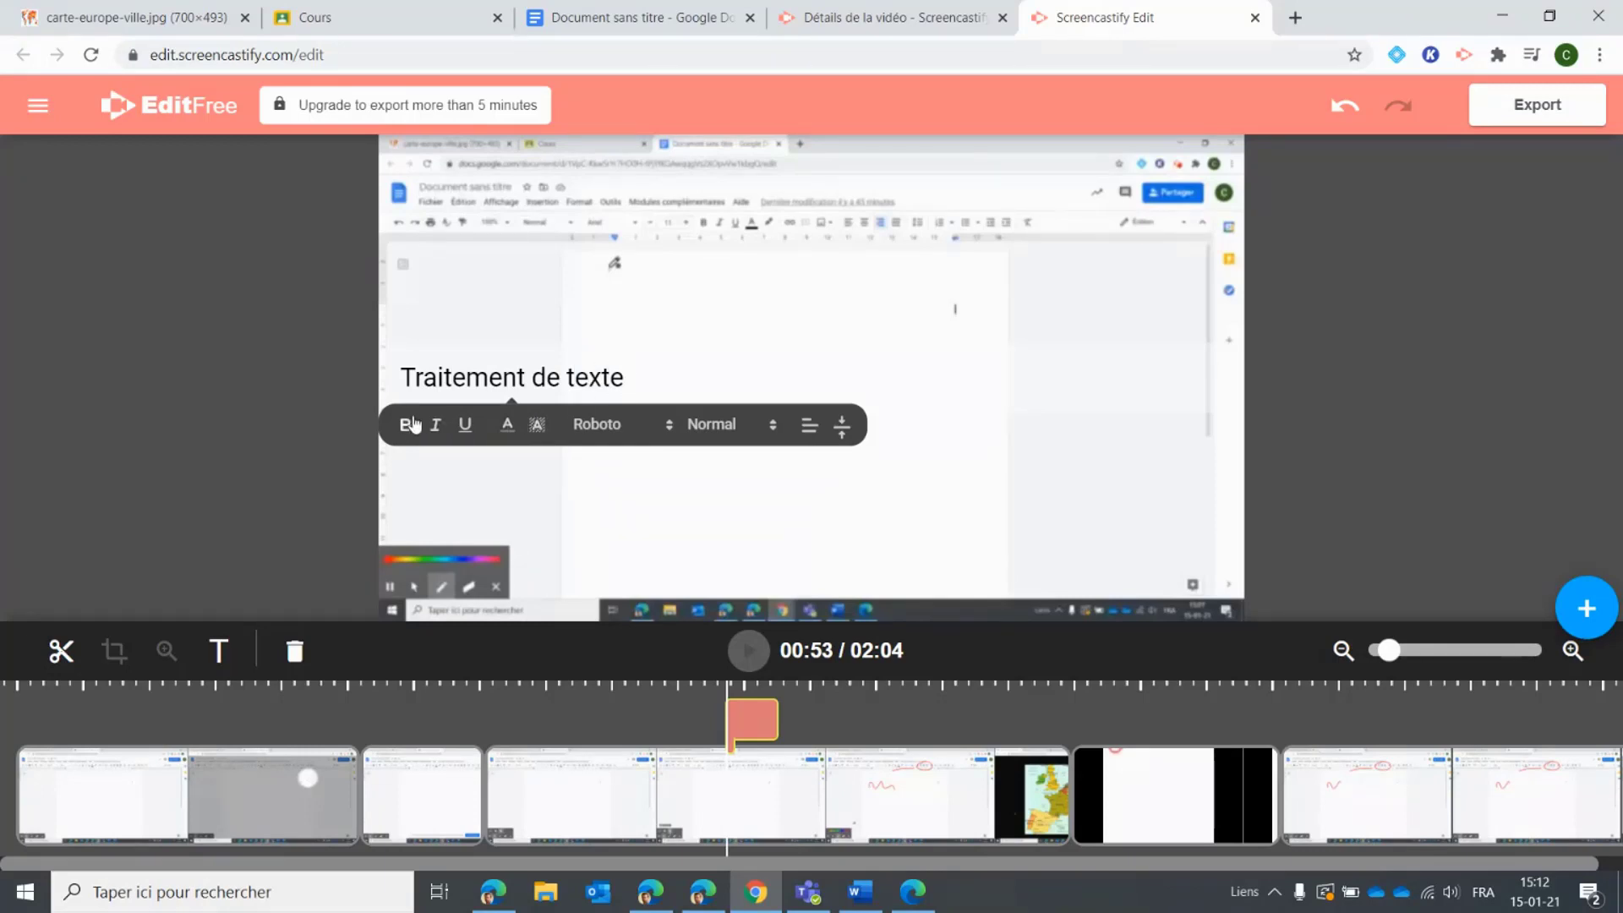
Step: Make the whole "Traitement de texte" overlay bold, italic and underlined, with a magenta background
{"action": "left_click_drag", "start_coordinate": [630, 377], "coordinate": [395, 372]}
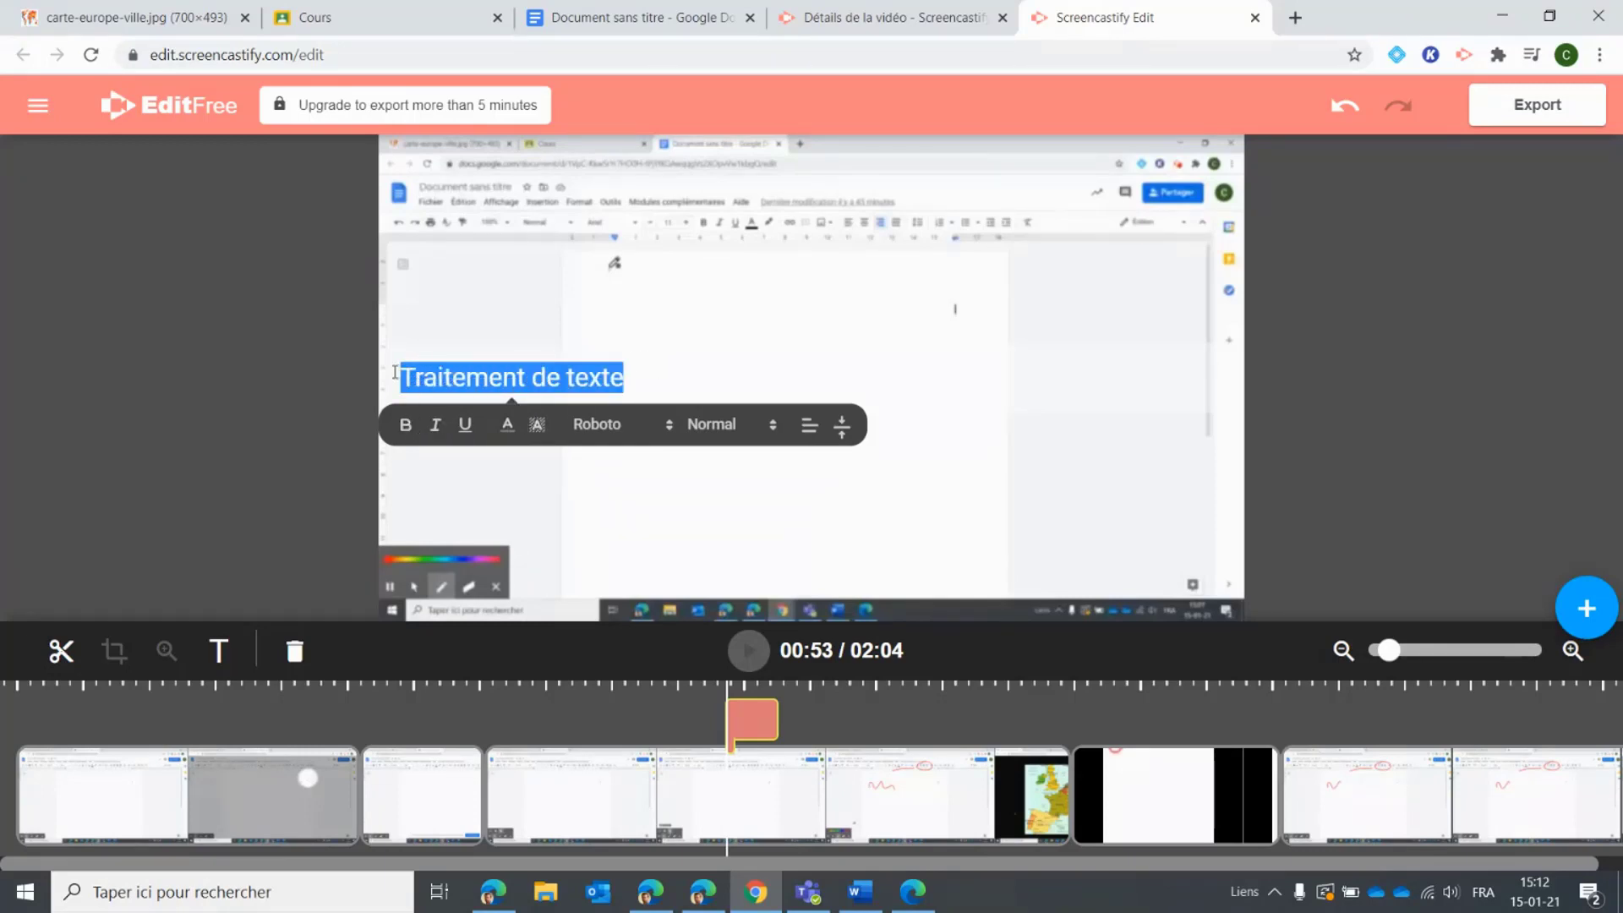
{"action": "left_click", "coordinate": [406, 426]}
{"action": "left_click", "coordinate": [435, 425]}
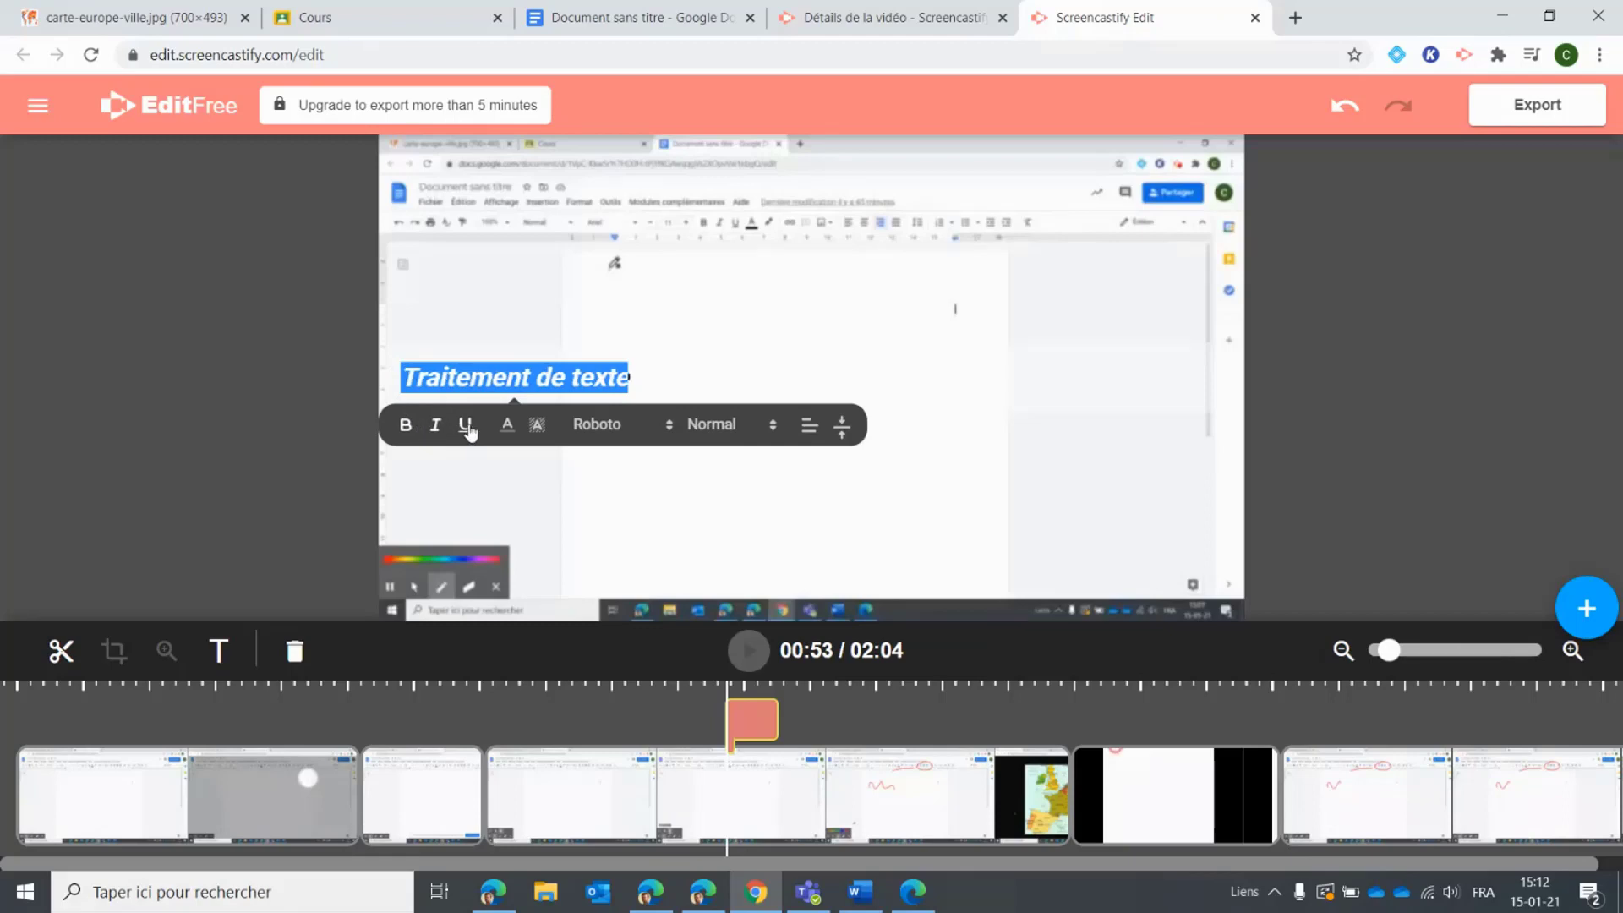
{"action": "left_click", "coordinate": [468, 427]}
{"action": "left_click", "coordinate": [538, 425]}
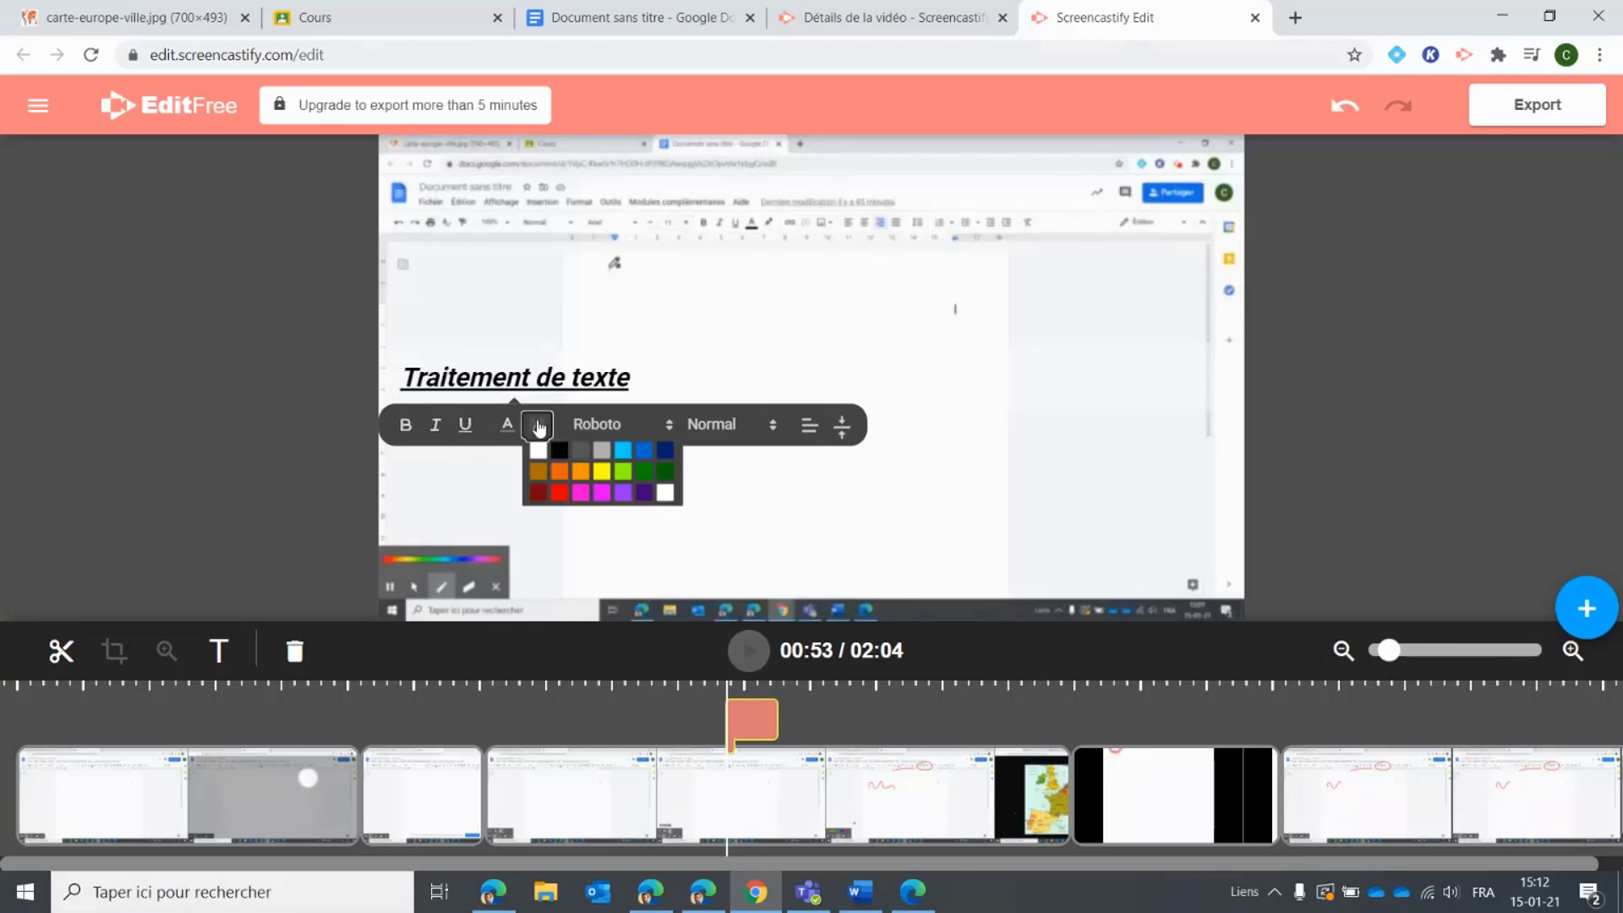
{"action": "left_click", "coordinate": [580, 492]}
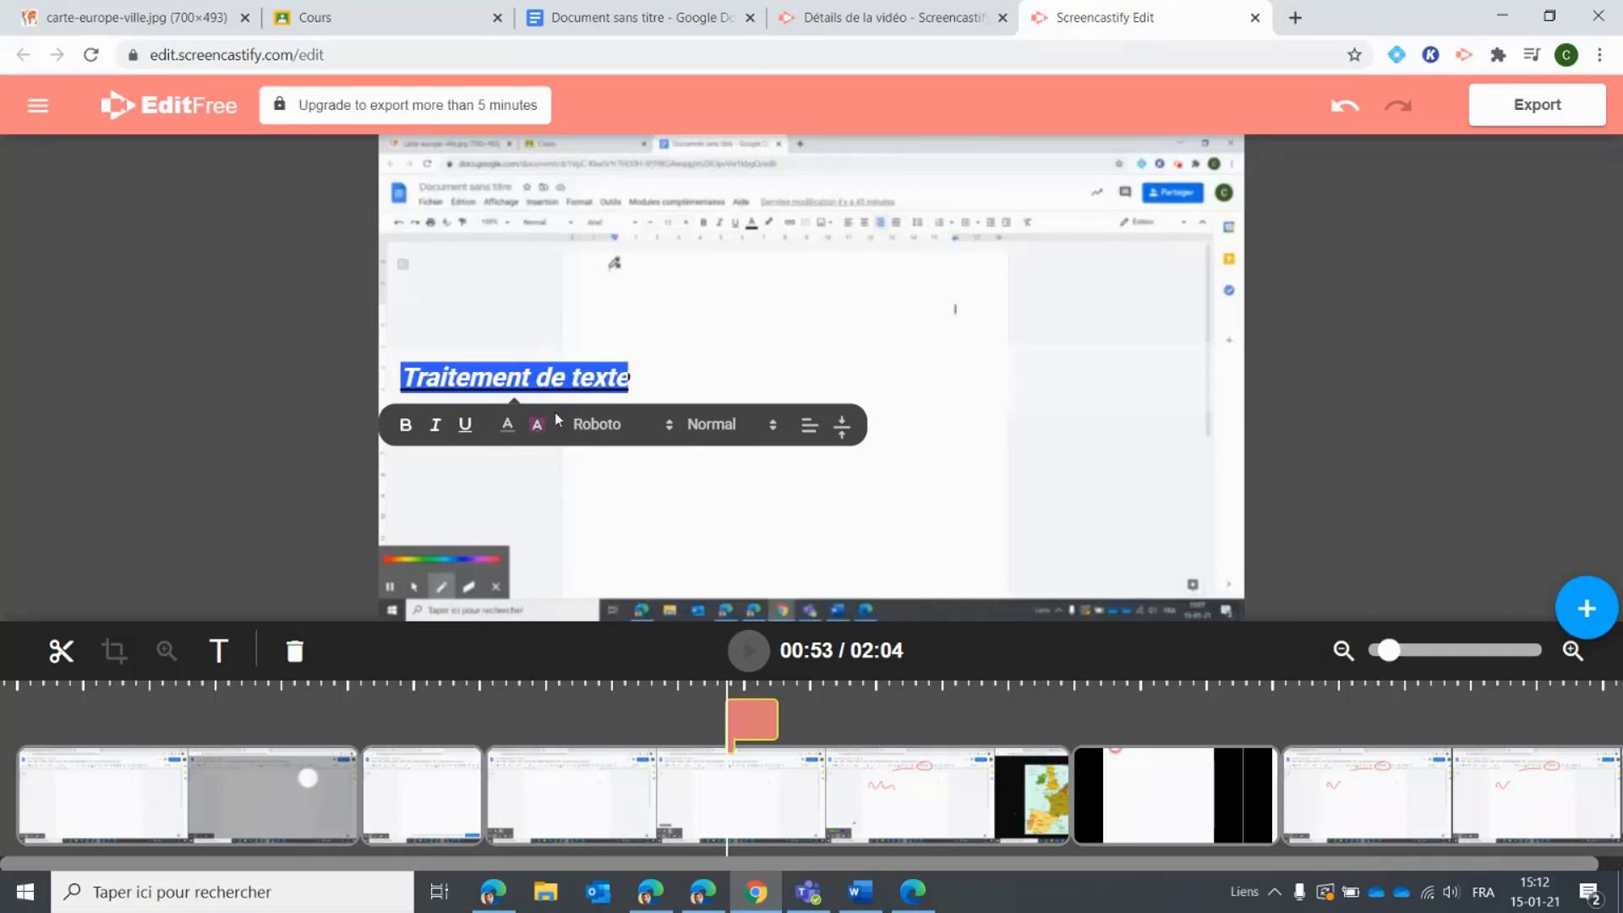
Step: Try magenta as the text colour of the "Traitement de texte" overlay
{"action": "left_click", "coordinate": [510, 425]}
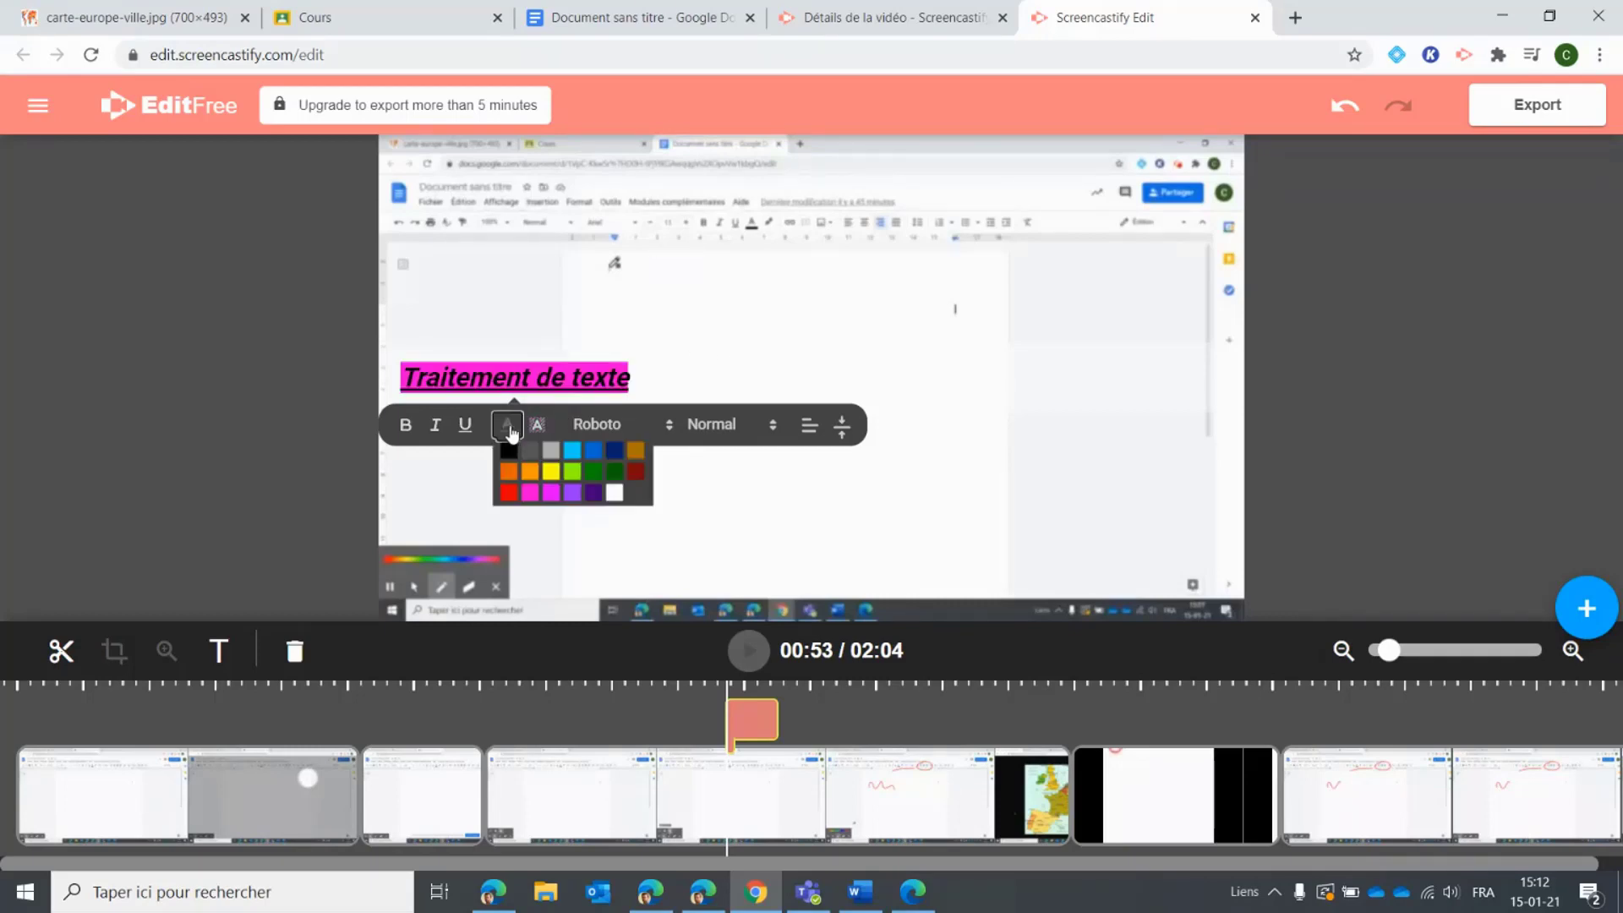
{"action": "left_click", "coordinate": [528, 494]}
{"action": "left_click", "coordinate": [527, 499]}
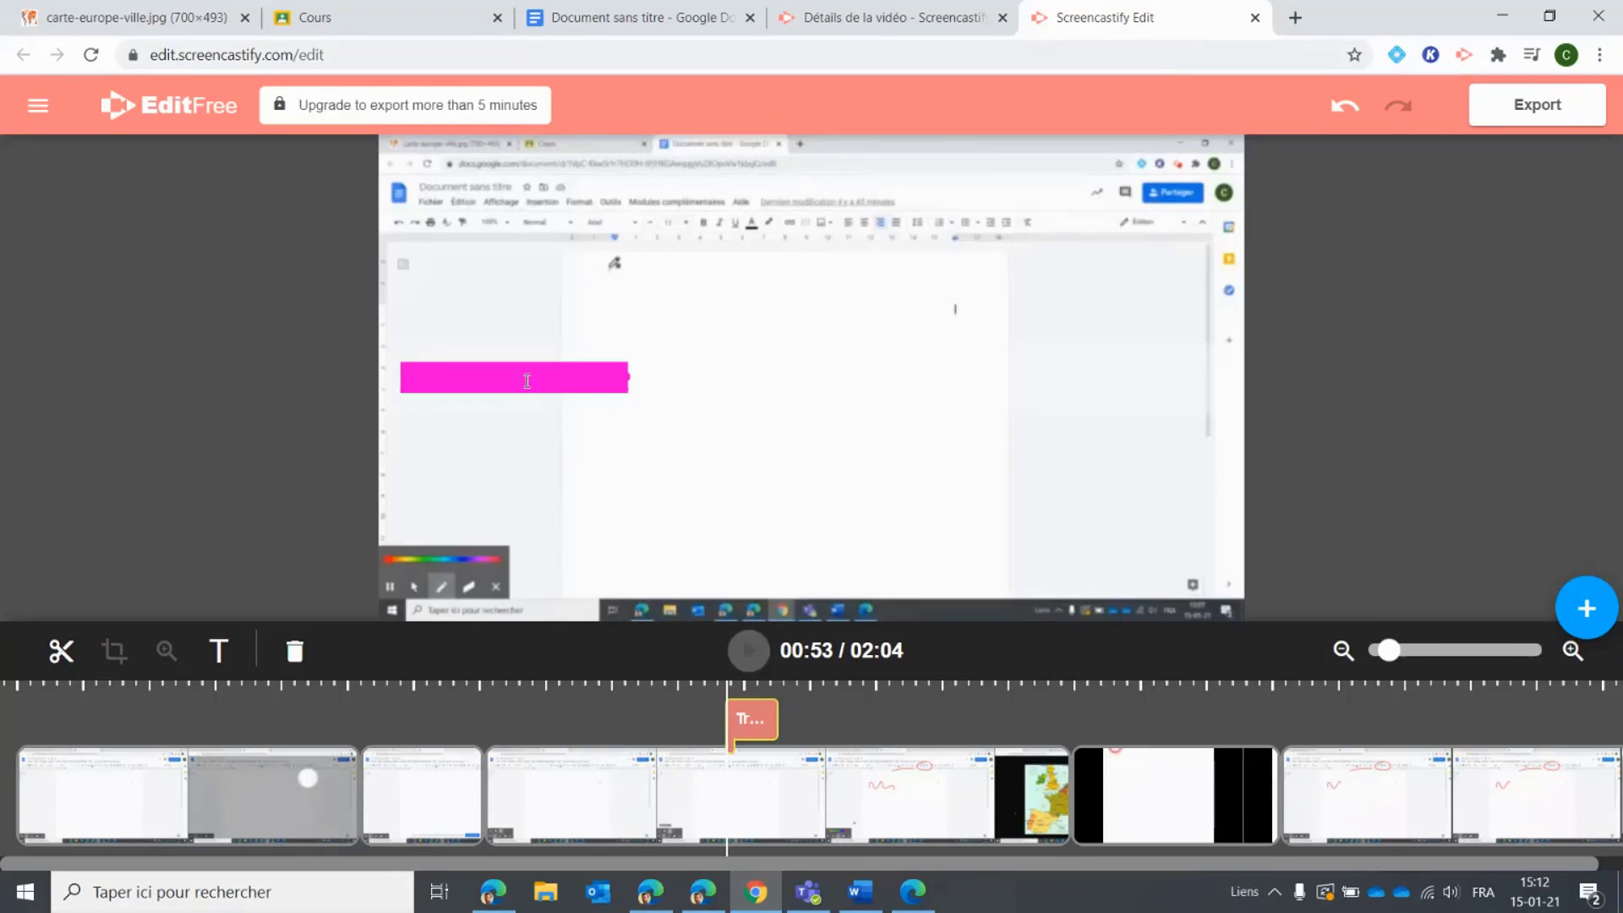
Step: Set the overlay's text colour back to black and toggle its underline off and on again
{"action": "left_click", "coordinate": [526, 378]}
{"action": "left_click", "coordinate": [517, 430]}
{"action": "left_click", "coordinate": [537, 425]}
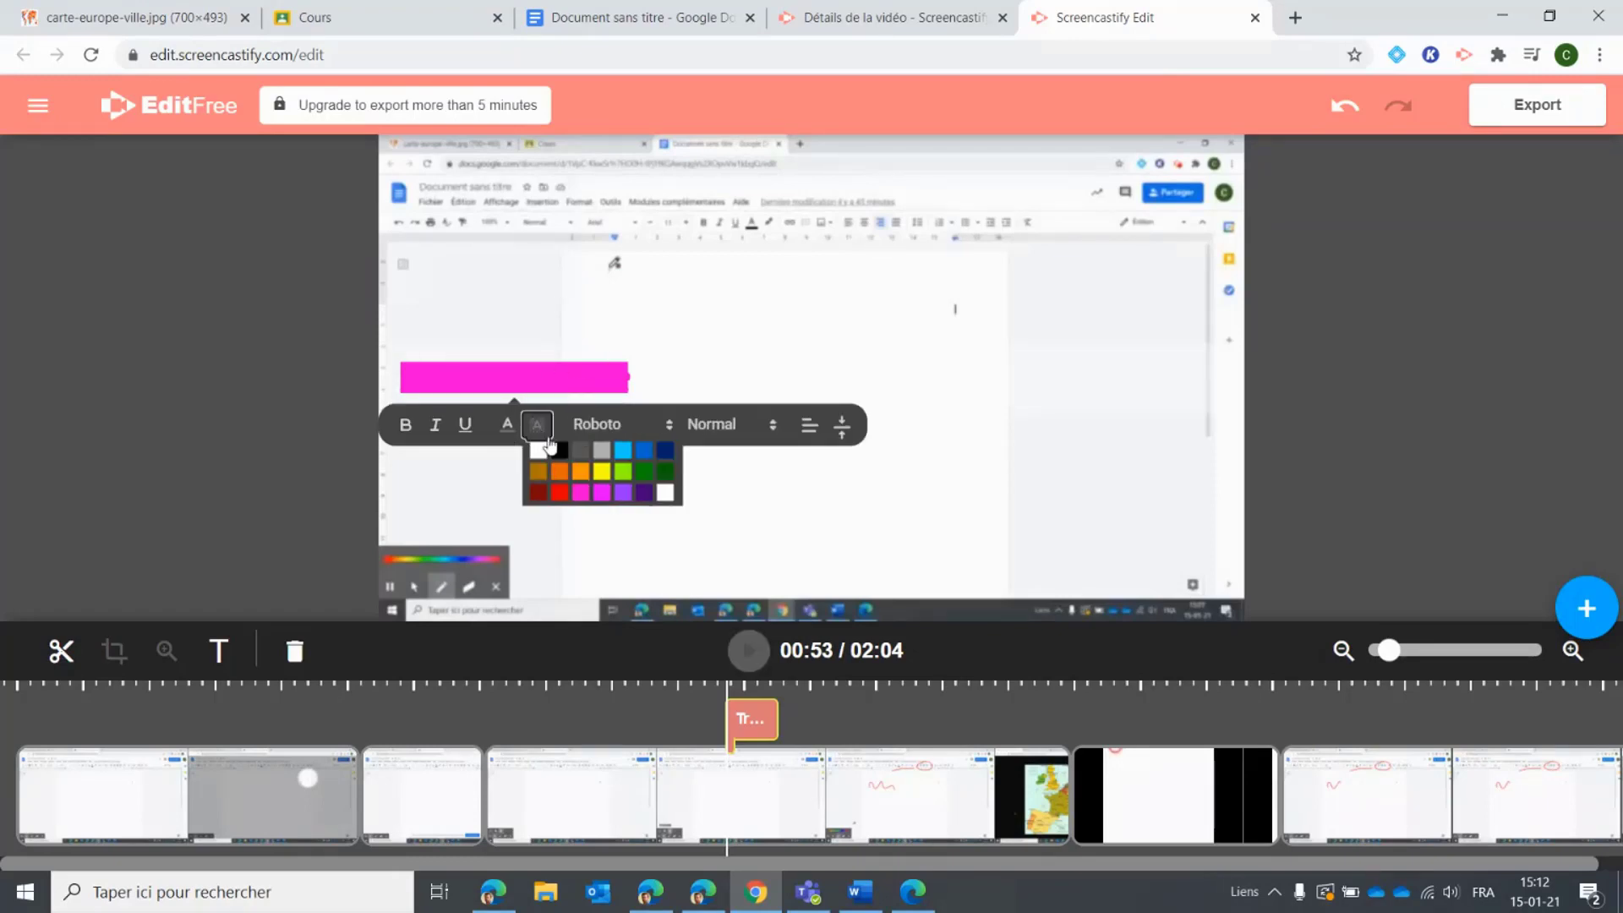
{"action": "left_click", "coordinate": [561, 449]}
{"action": "left_click_drag", "start_coordinate": [629, 372], "coordinate": [402, 377]}
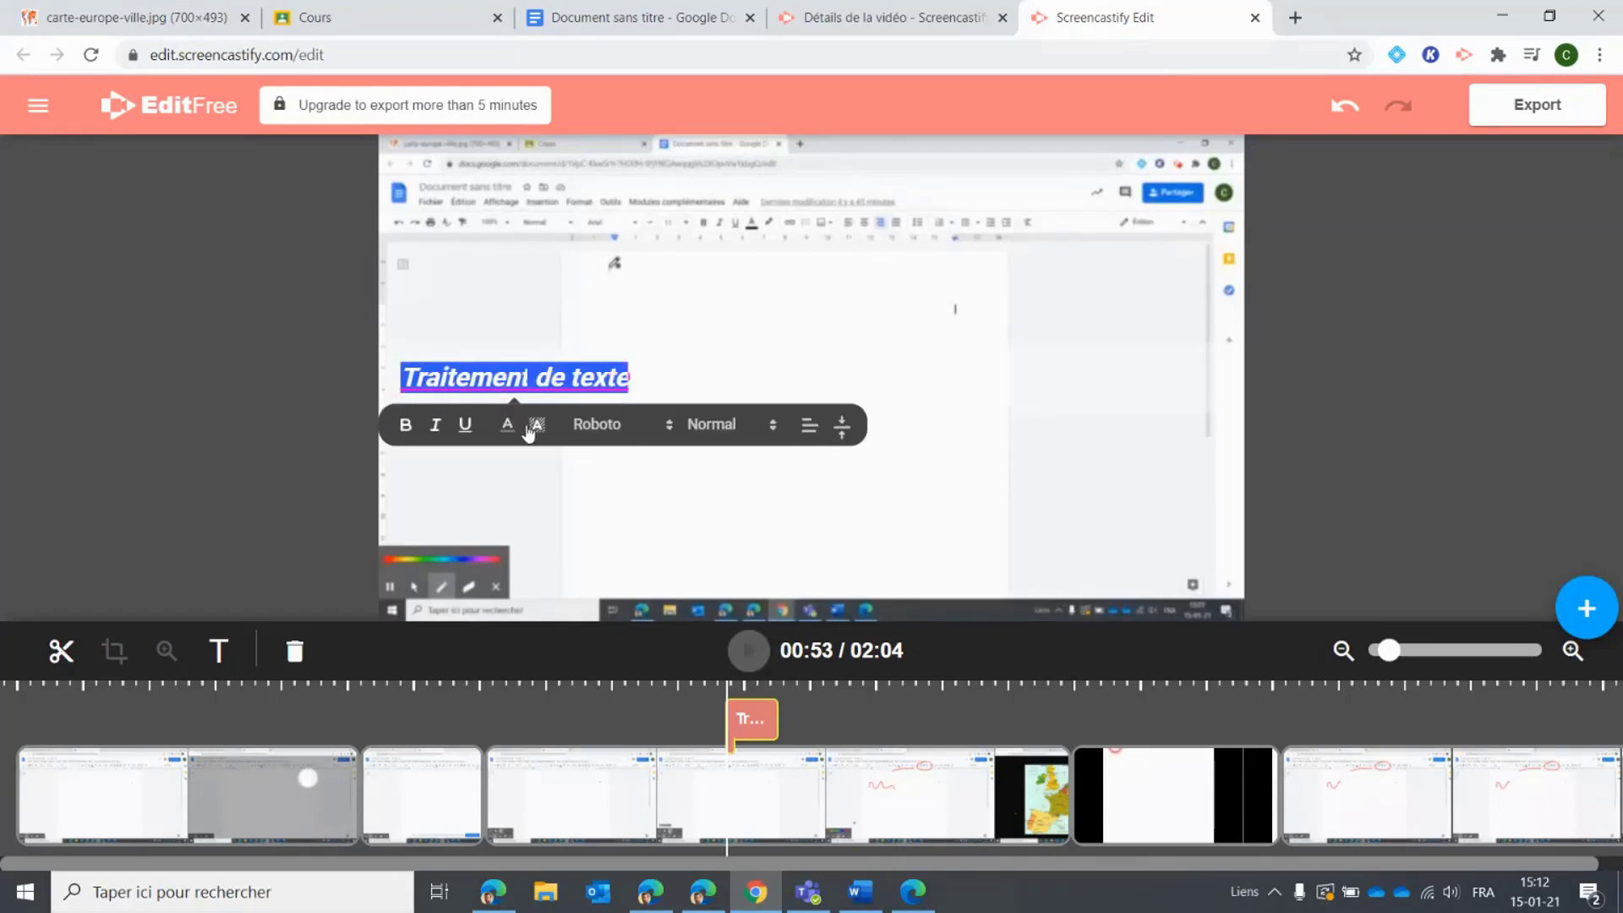
{"action": "left_click", "coordinate": [533, 427]}
{"action": "left_click", "coordinate": [511, 452]}
{"action": "left_click", "coordinate": [466, 425]}
{"action": "left_click", "coordinate": [474, 428]}
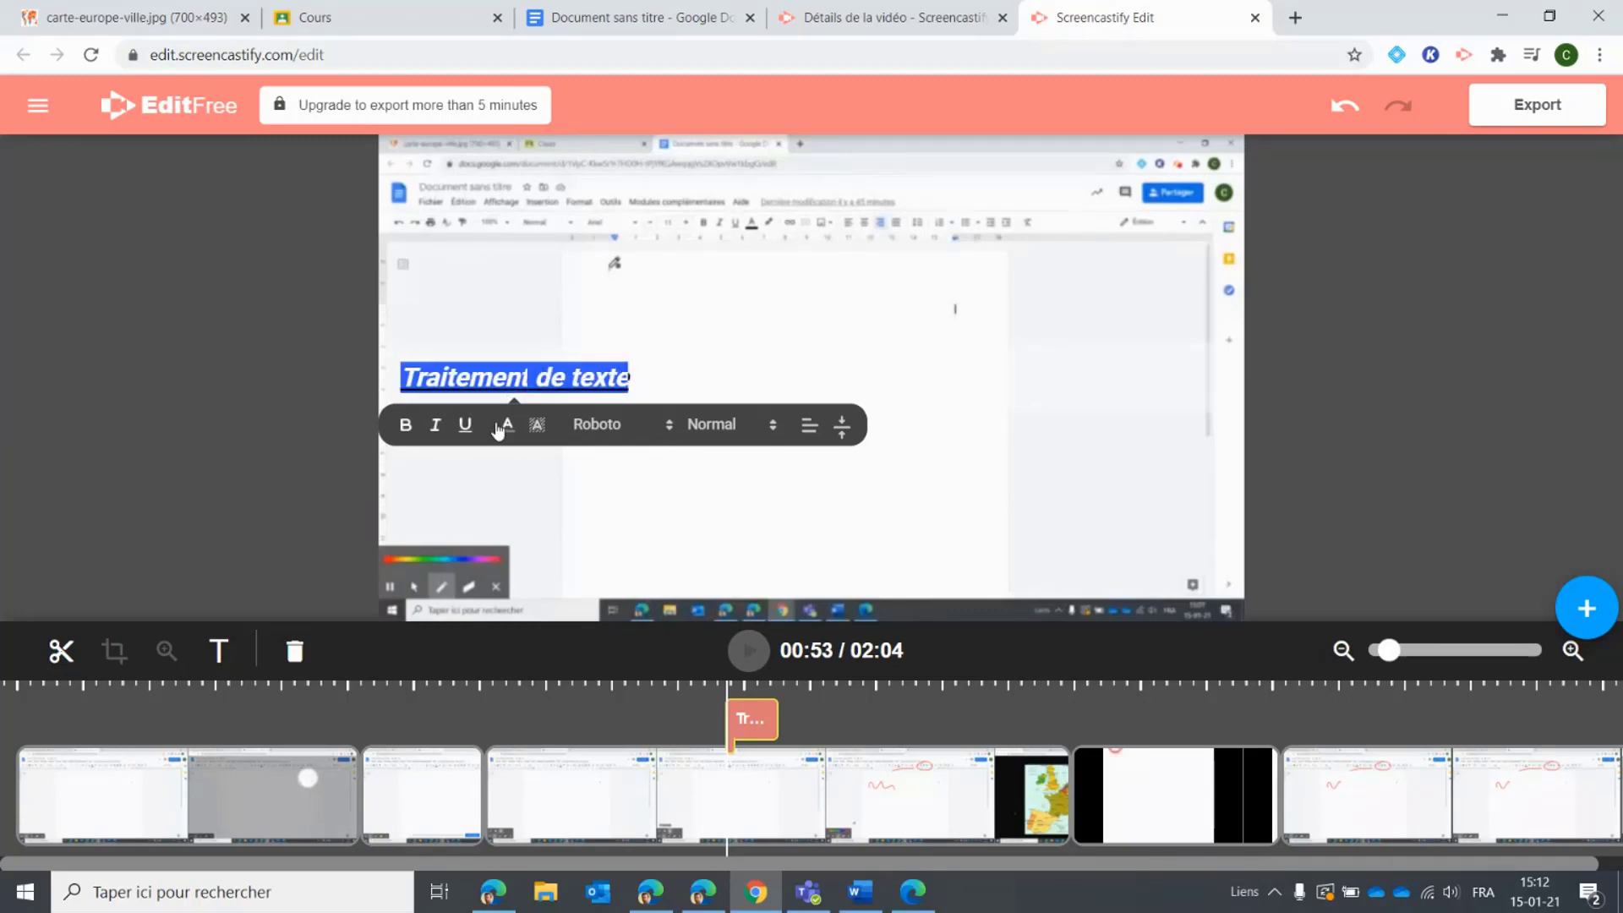
Step: Set the overlay's font to Indie Flower and its size to Huge, and select it on the timeline at 00:55
{"action": "left_click", "coordinate": [624, 429]}
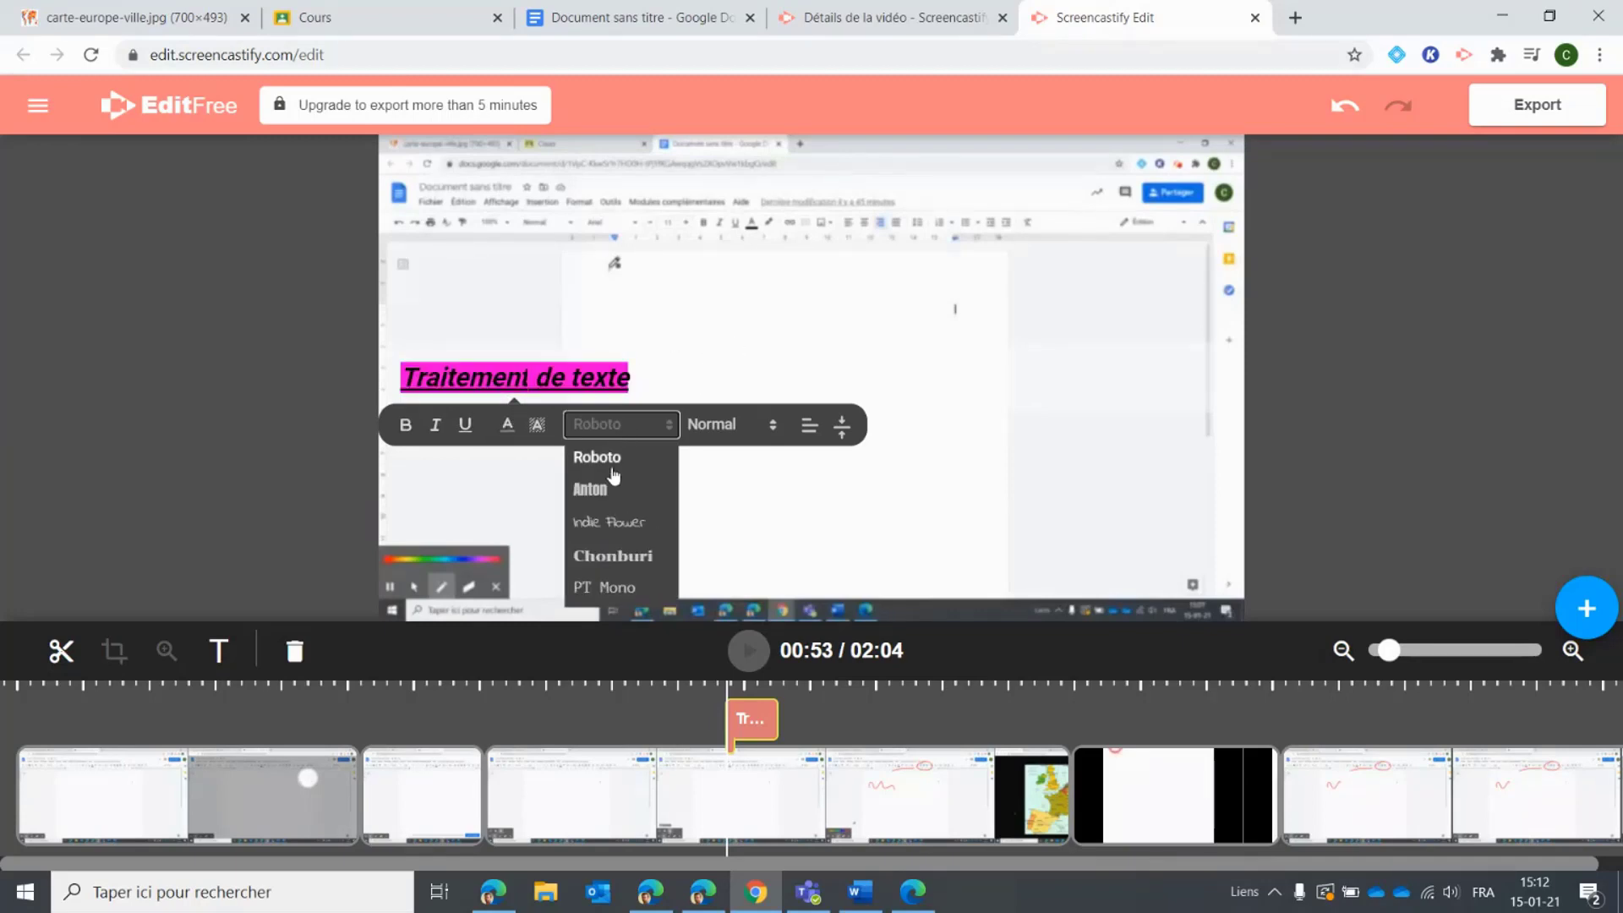
{"action": "left_click", "coordinate": [612, 519]}
{"action": "left_click", "coordinate": [715, 431]}
{"action": "left_click", "coordinate": [727, 560]}
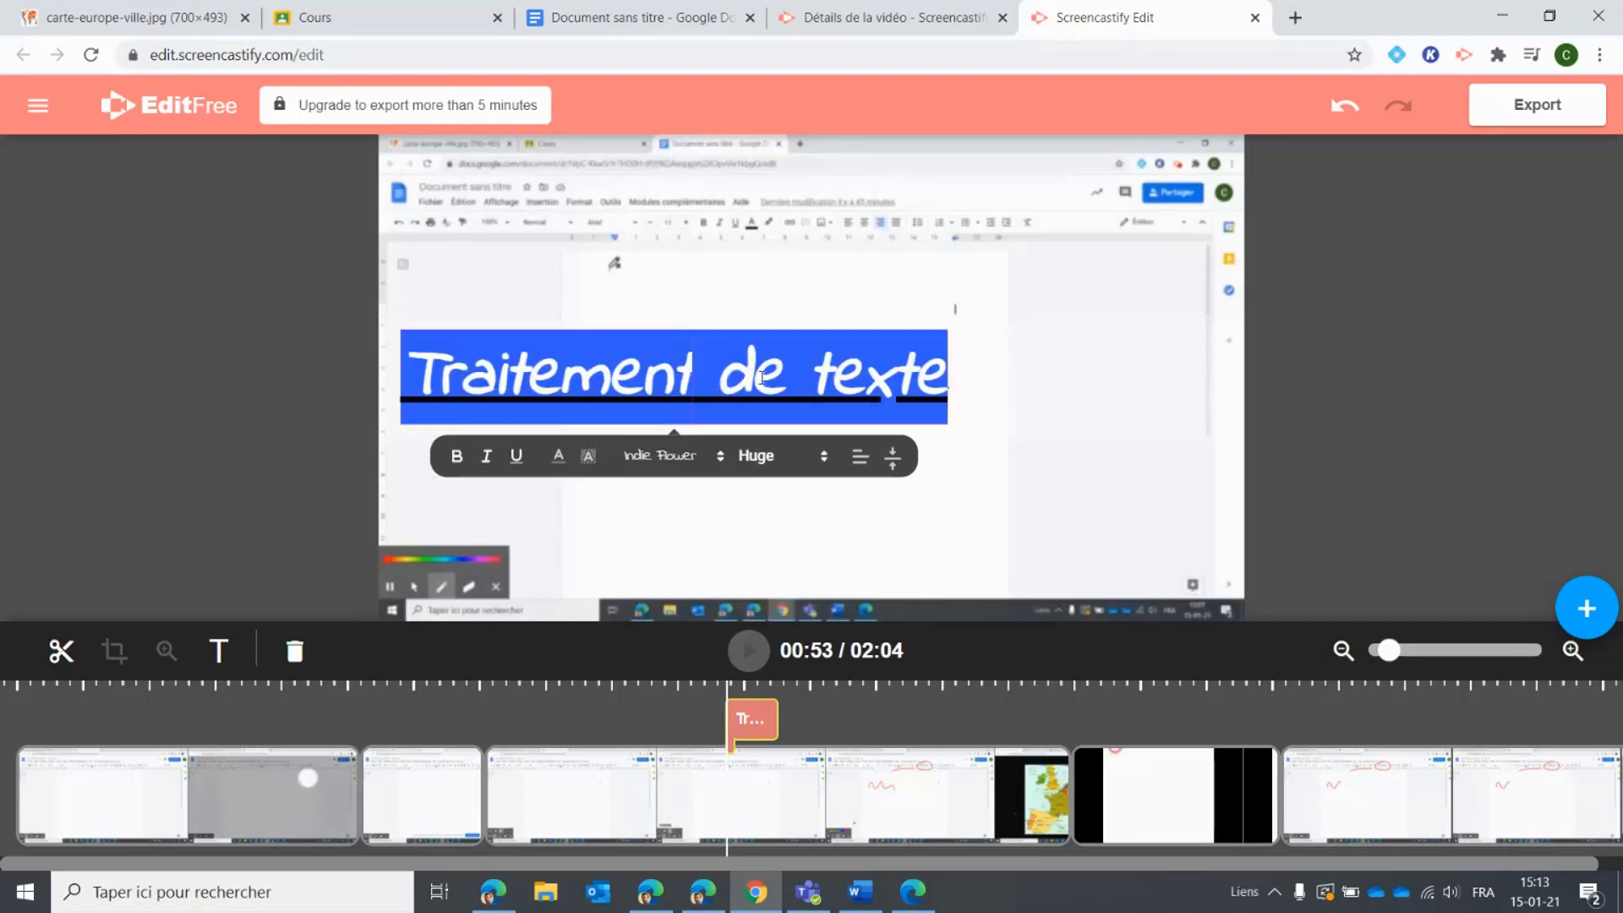
{"action": "left_click", "coordinate": [962, 460]}
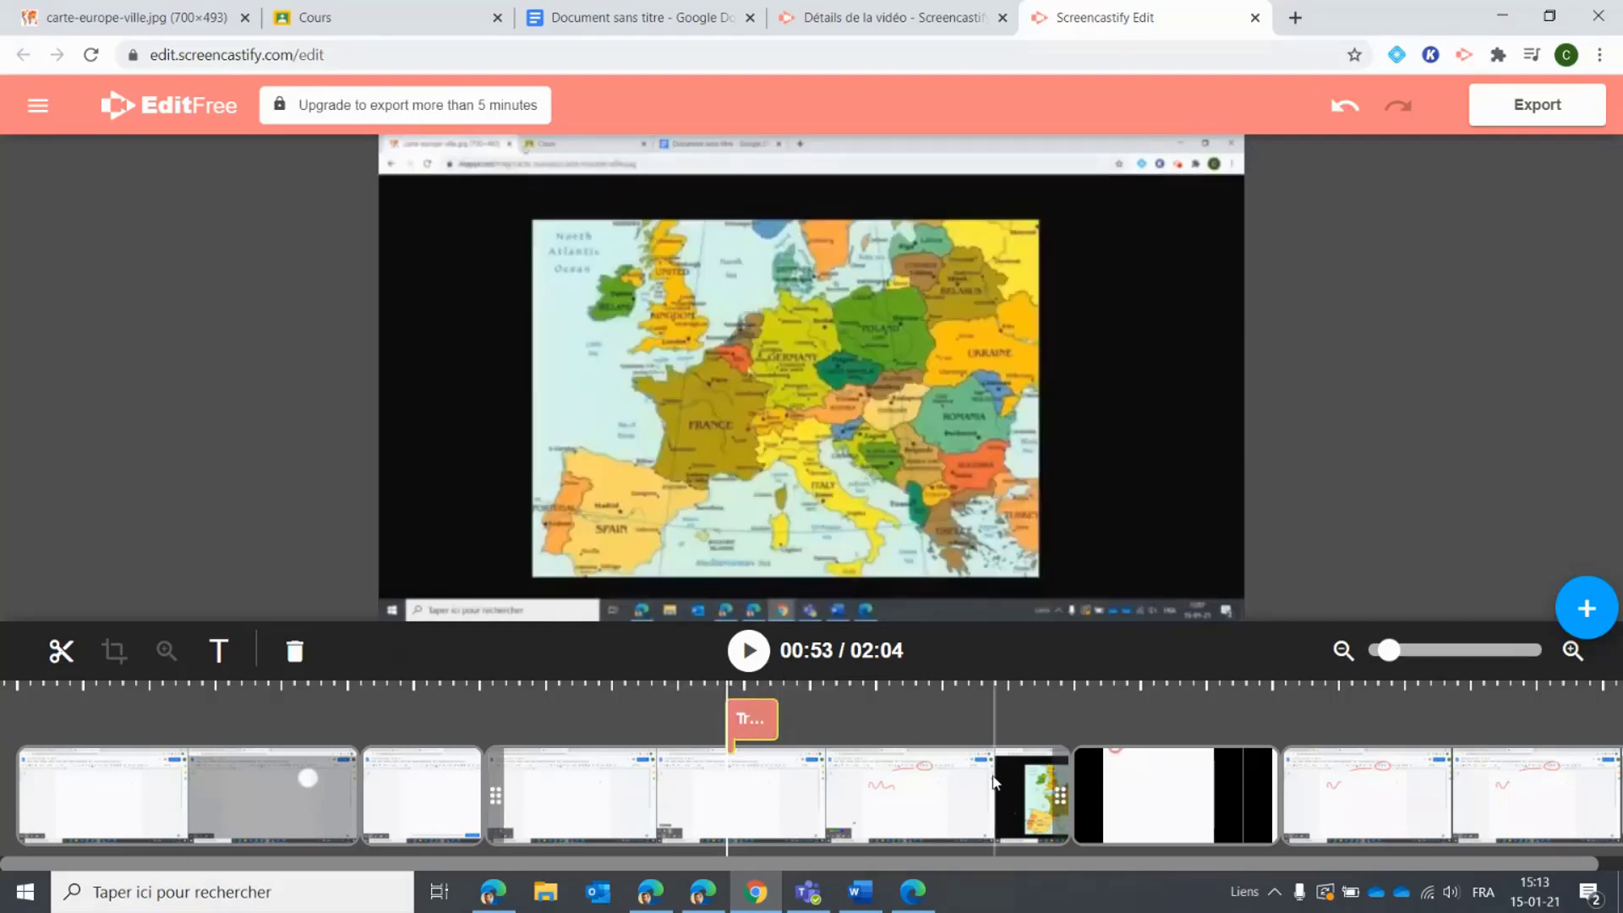
{"action": "left_click", "coordinate": [755, 734]}
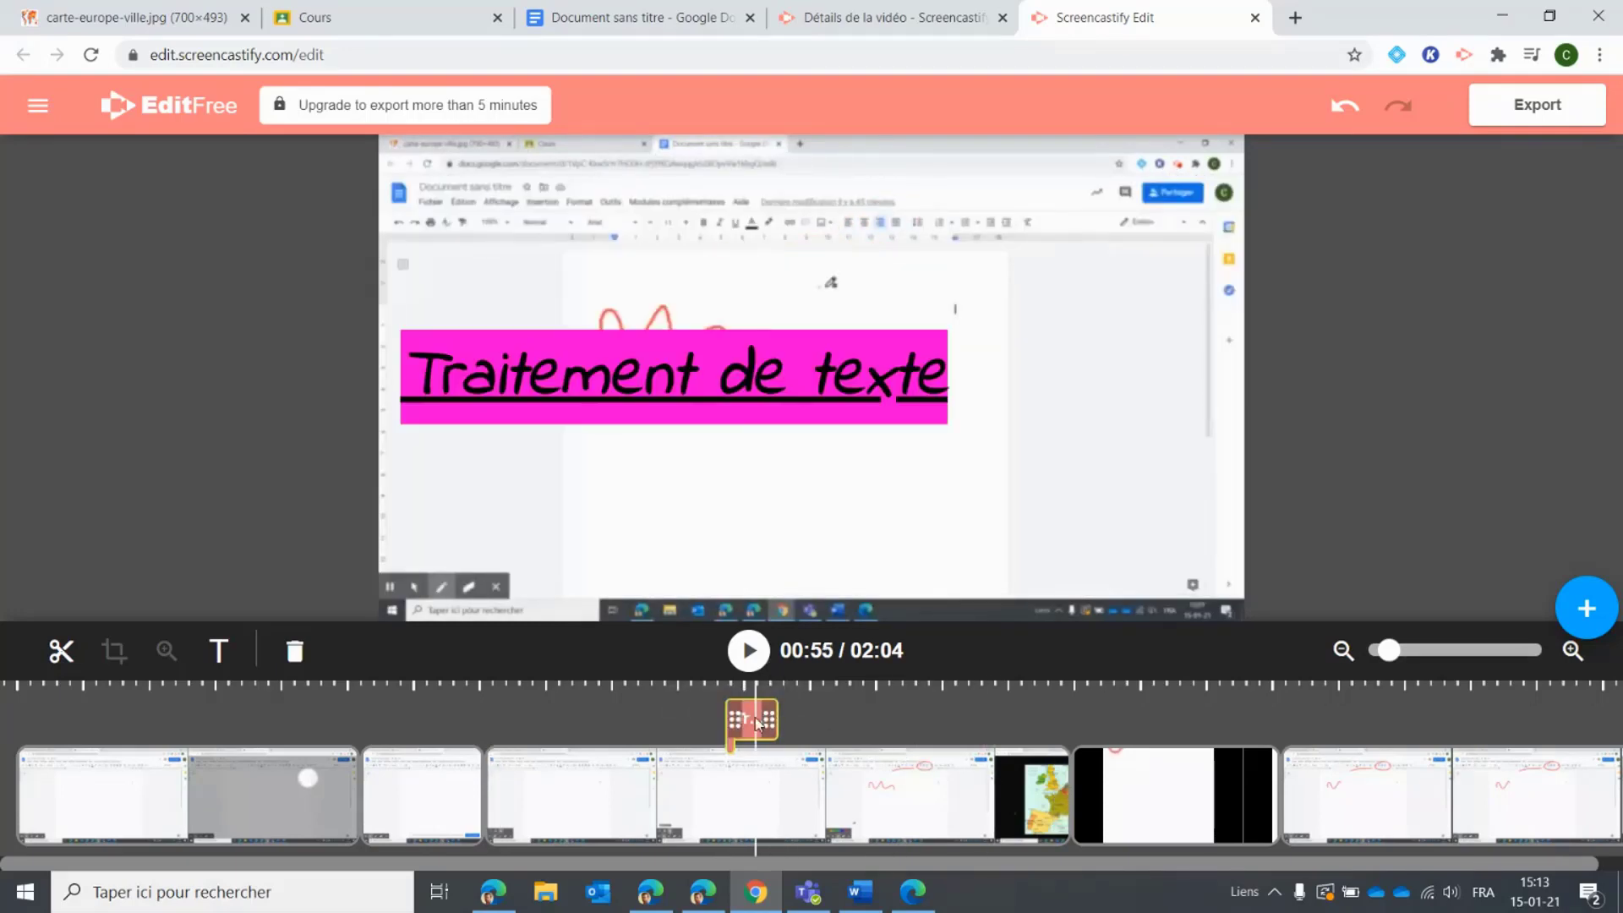
Step: Extend the "Traitement de texte" overlay on the timeline to about 01:04, and shorten it to end at about 01:00
{"action": "left_click_drag", "start_coordinate": [767, 719], "coordinate": [872, 710]}
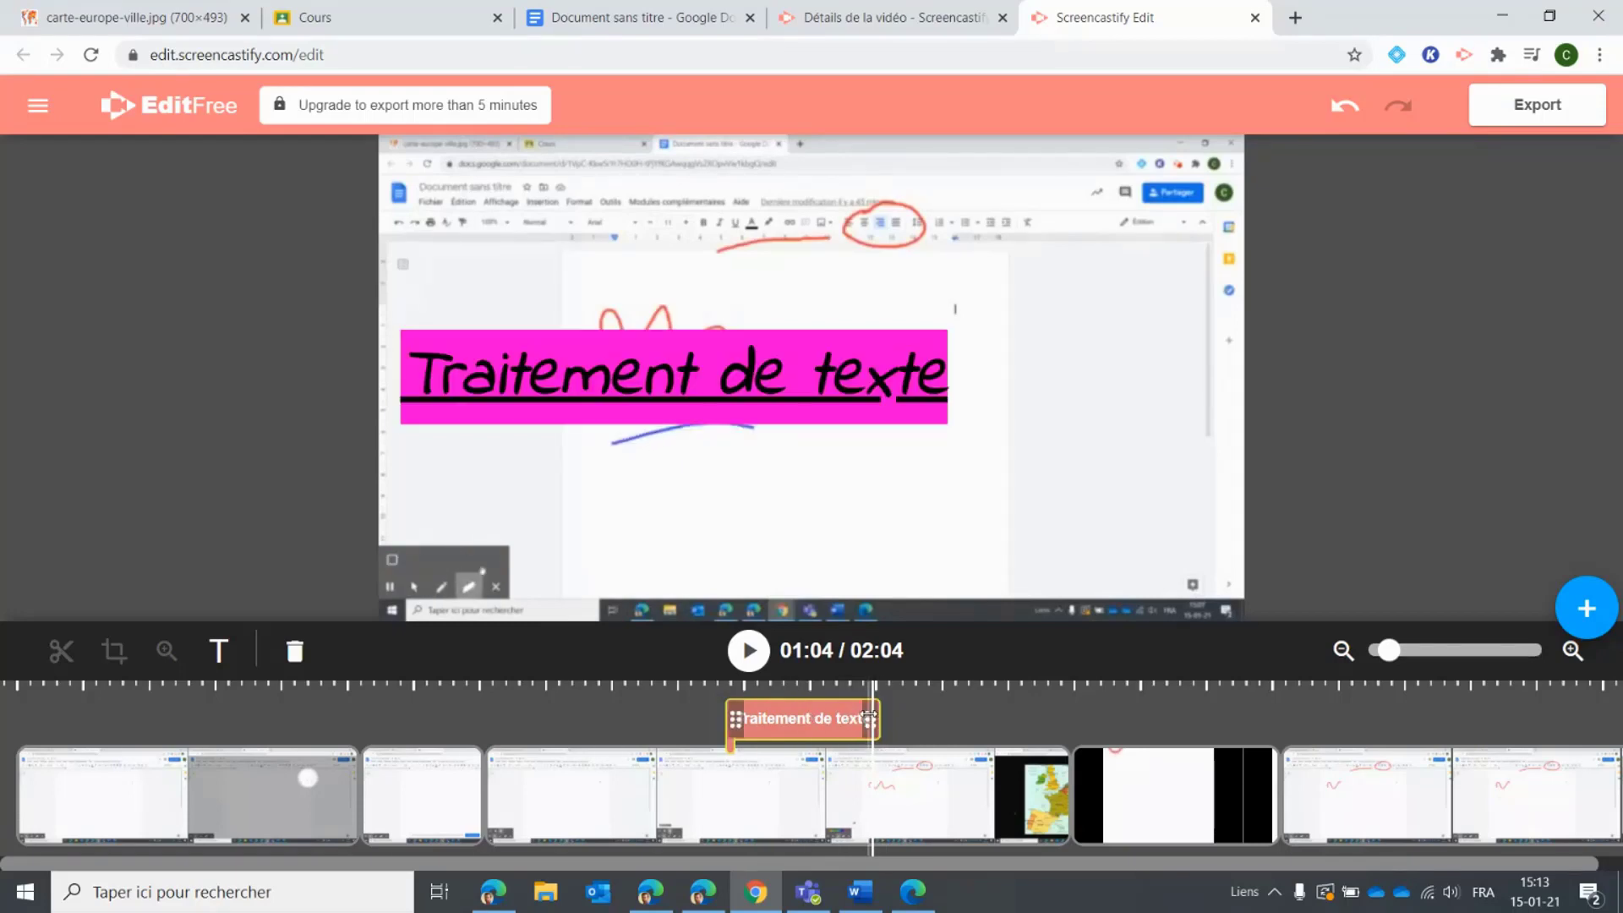
{"action": "mouse_move", "coordinate": [870, 719]}
{"action": "left_click_drag", "start_coordinate": [870, 719], "coordinate": [817, 719]}
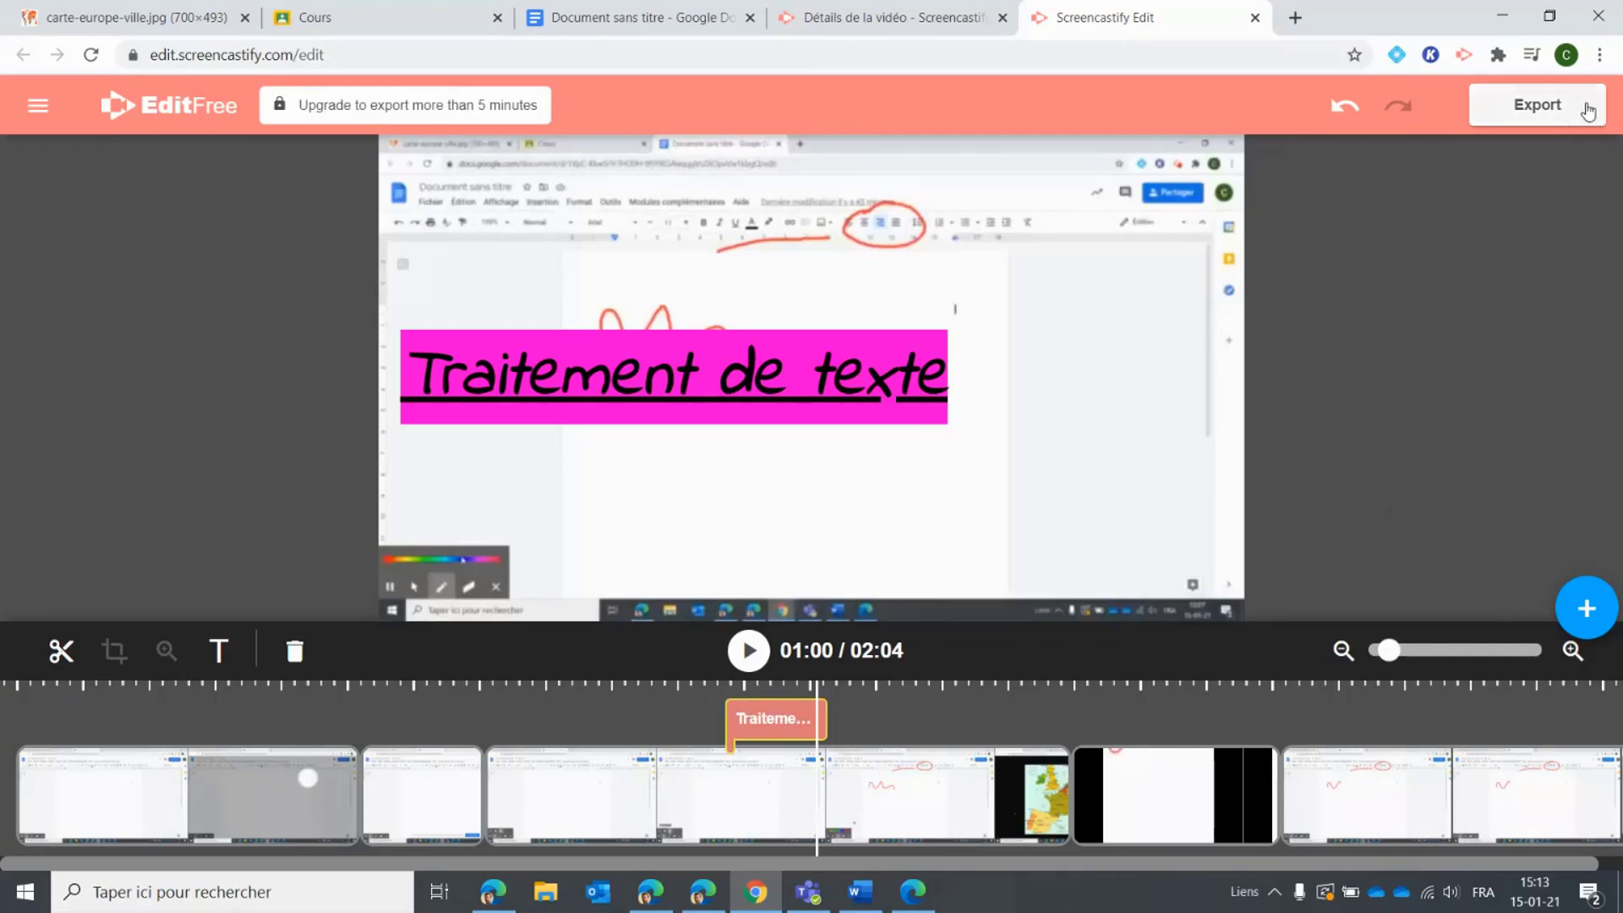
Step: Export the edited video to Google Drive under the name "Vidéo démo 15-1 V2"
{"action": "left_click", "coordinate": [1522, 114]}
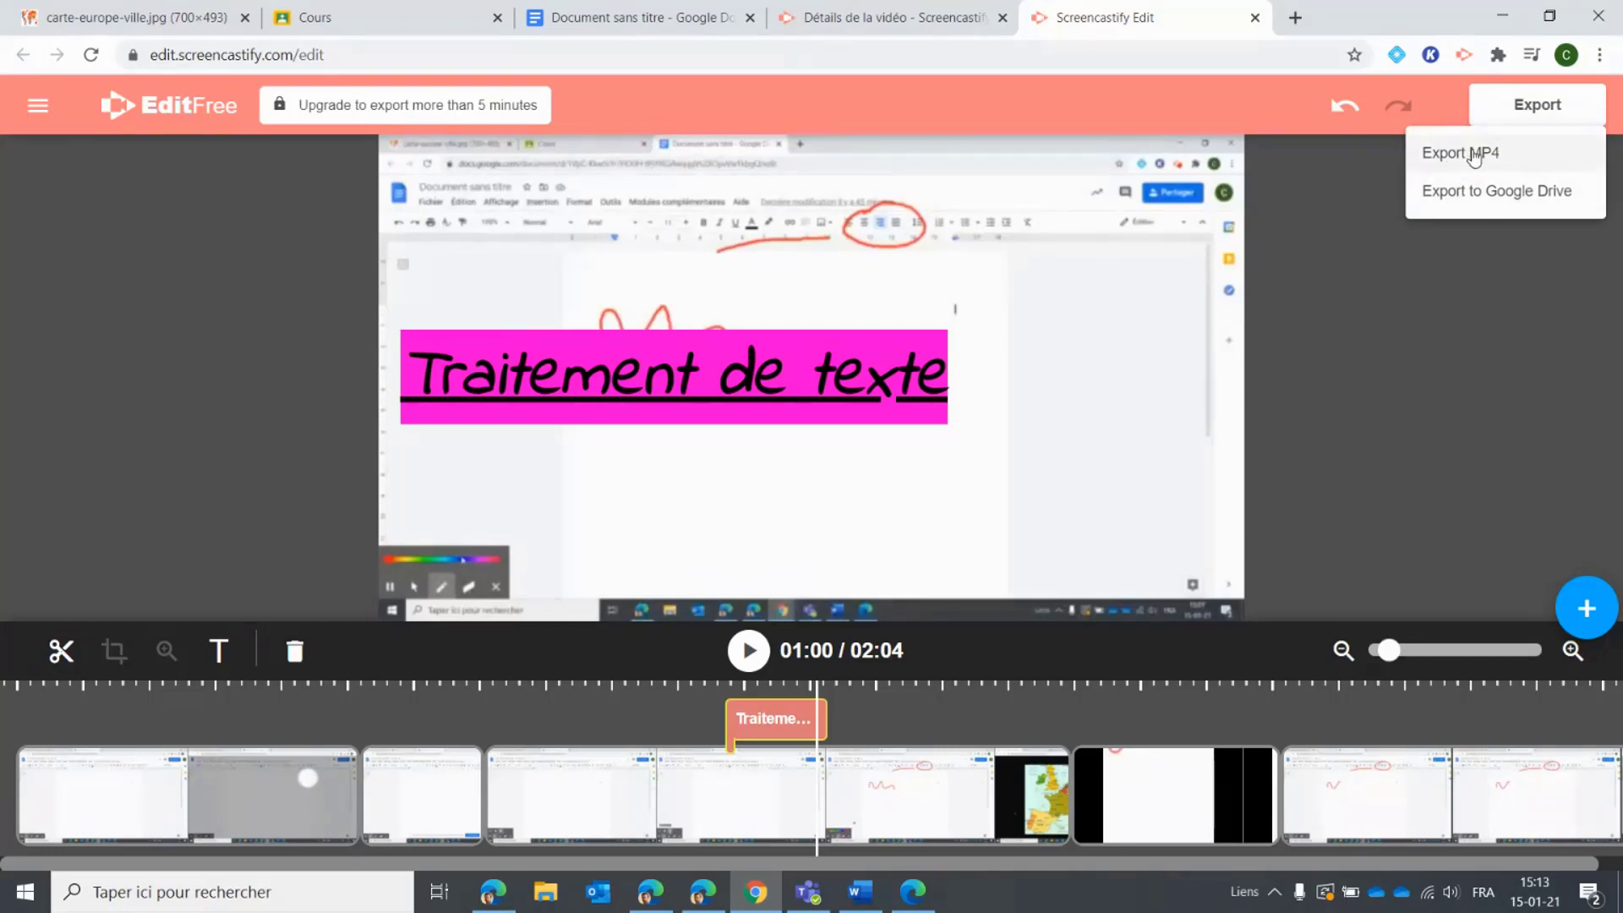
{"action": "left_click", "coordinate": [1465, 196]}
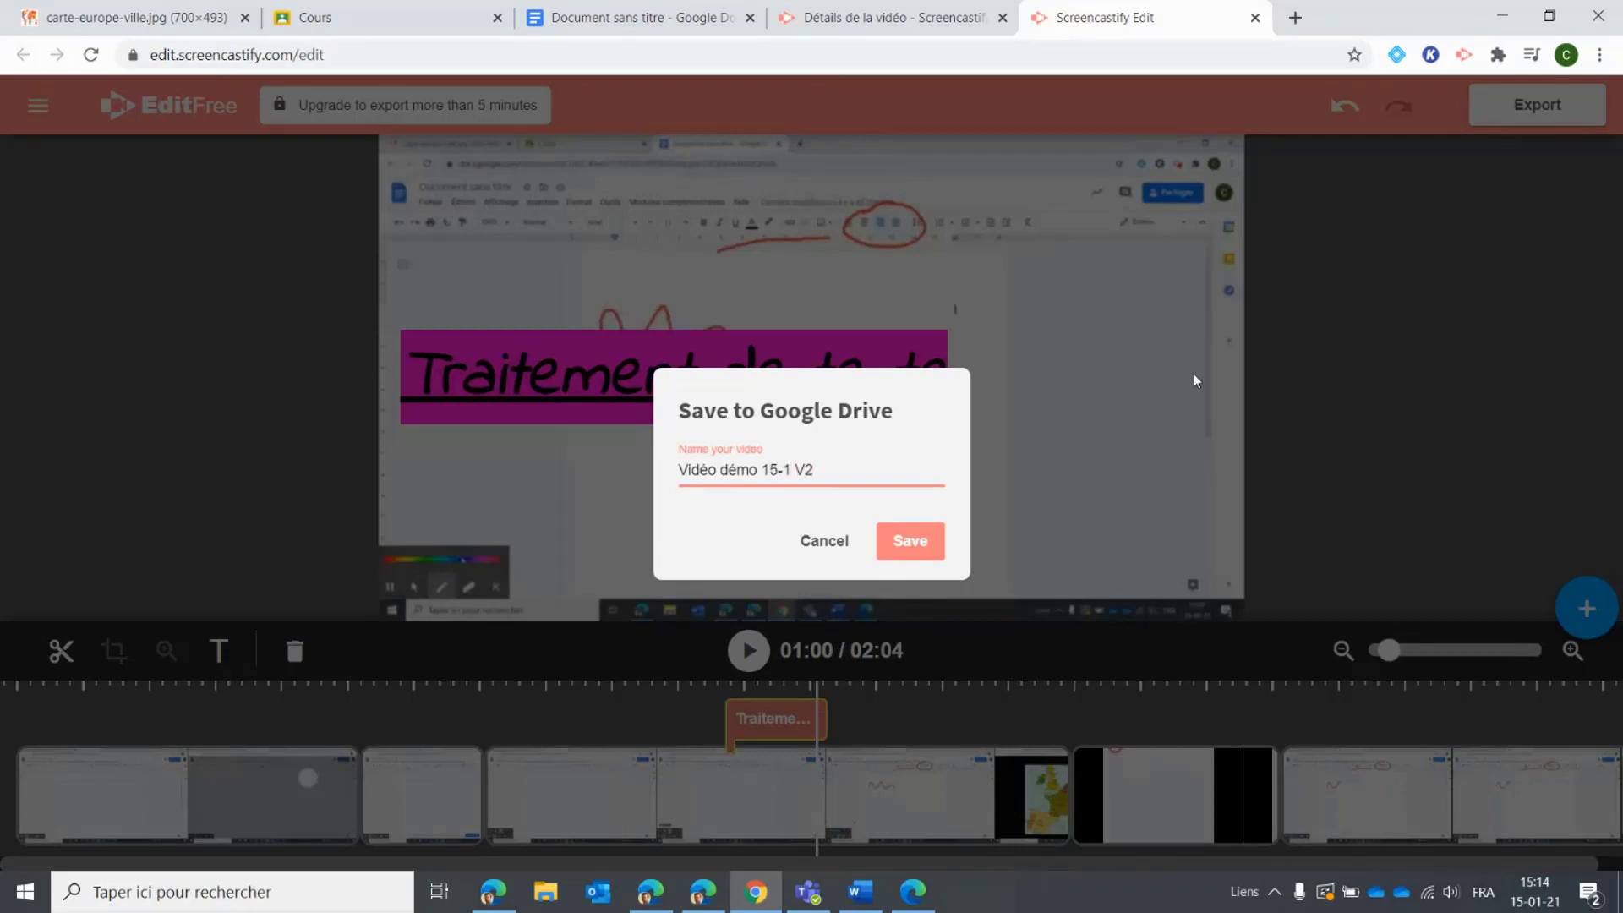
{"action": "left_click", "coordinate": [911, 540]}
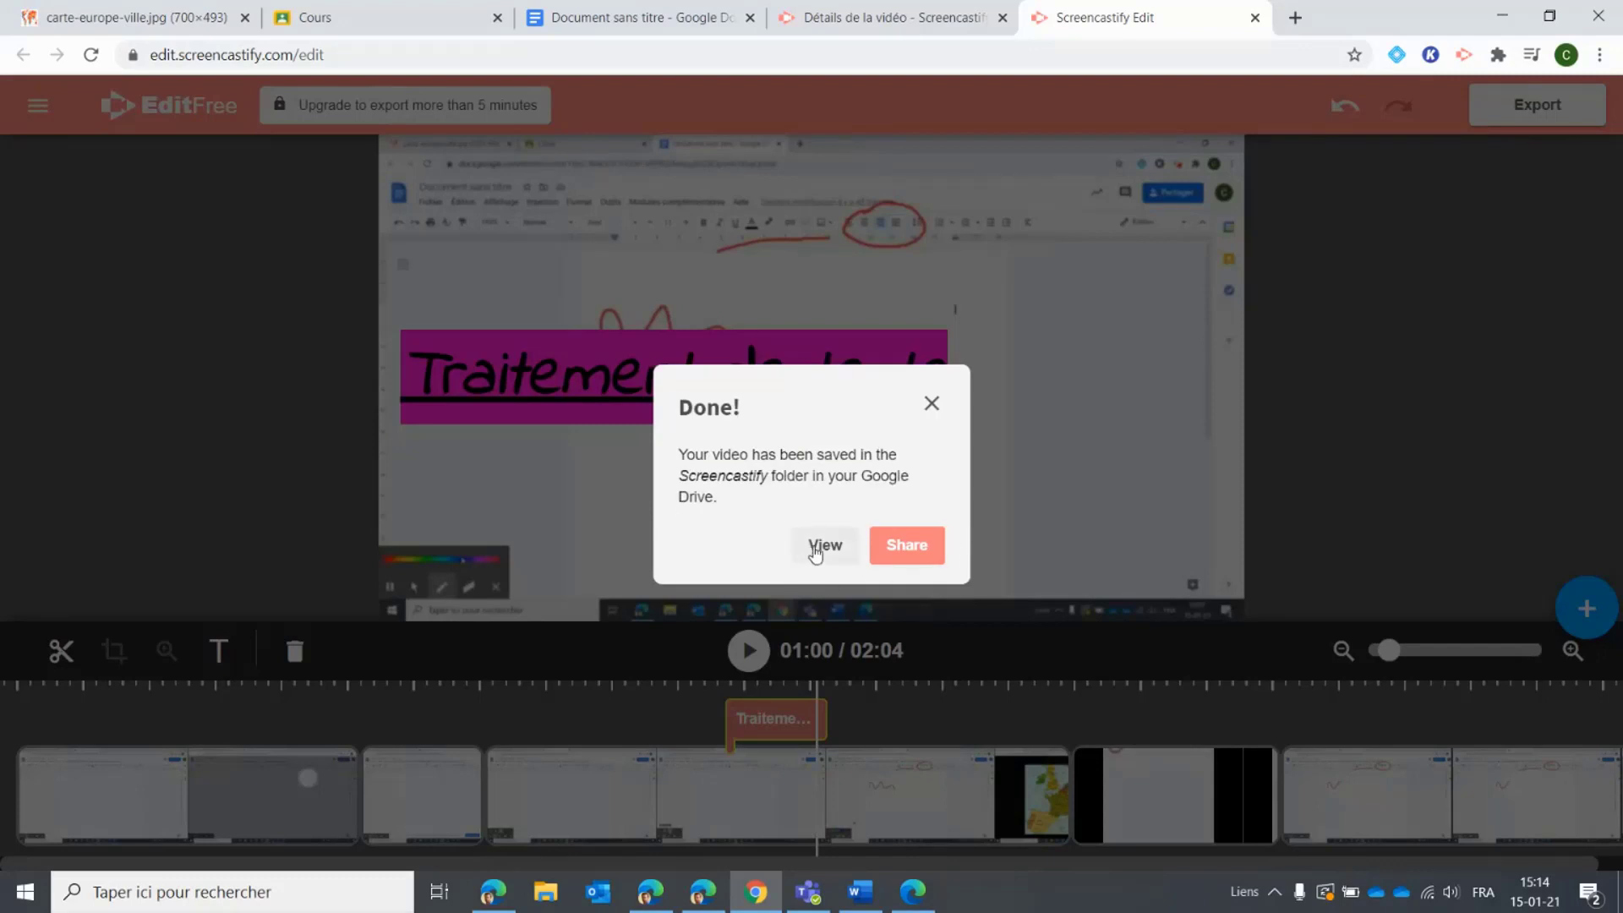
Step: View the exported video's details page, dismiss the translation prompt and go to the list of all recordings
{"action": "left_click", "coordinate": [821, 546]}
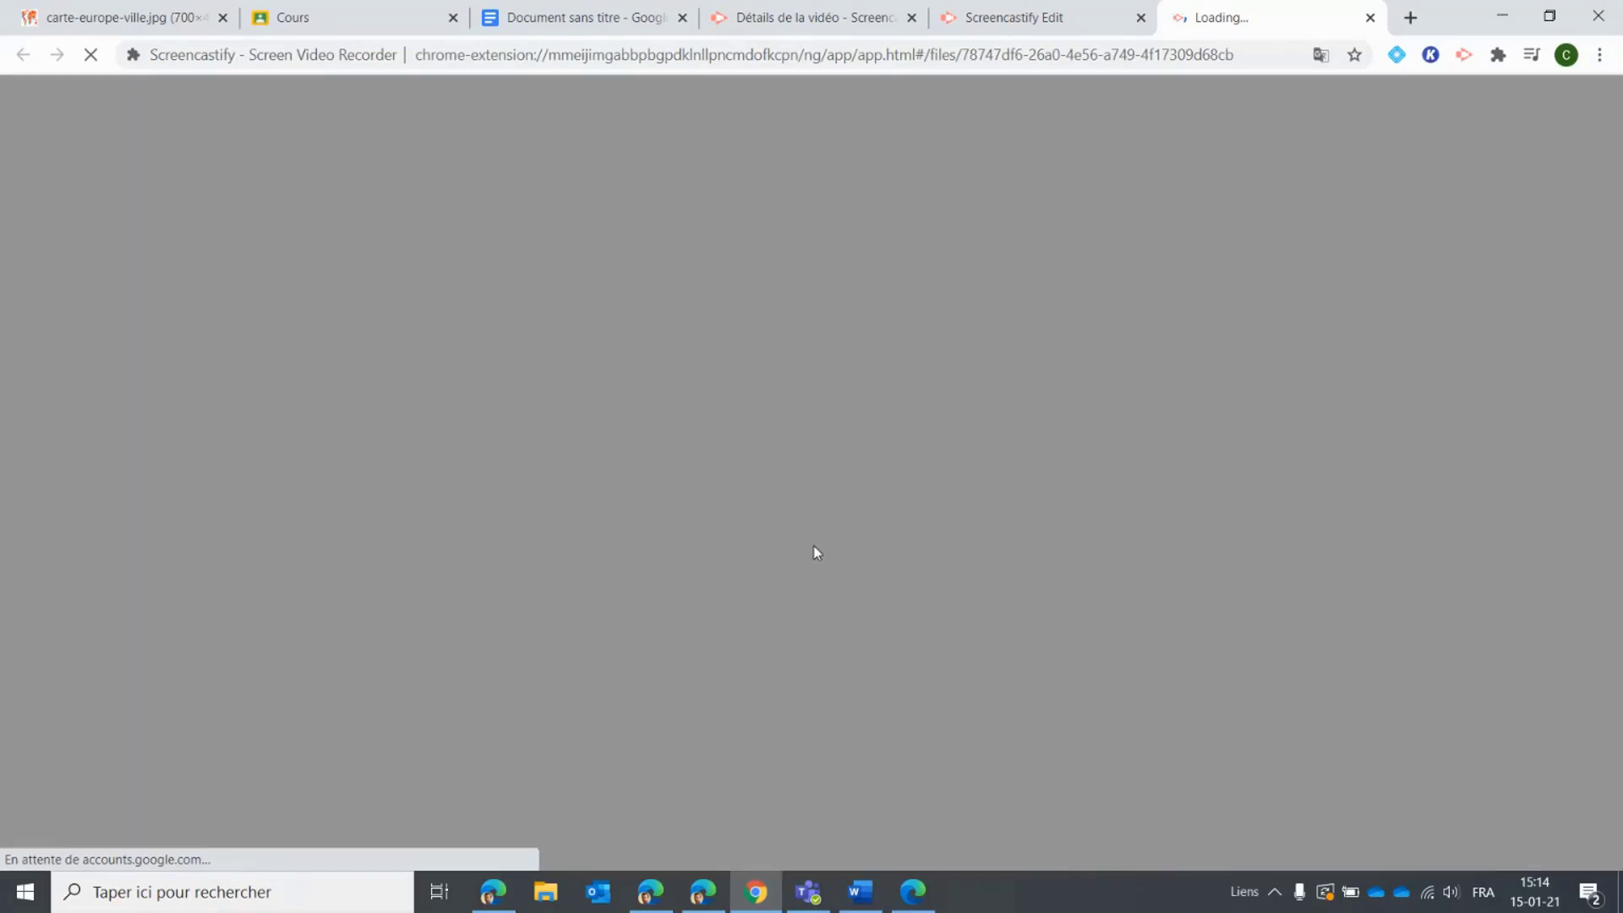
{"action": "left_click", "coordinate": [1186, 102]}
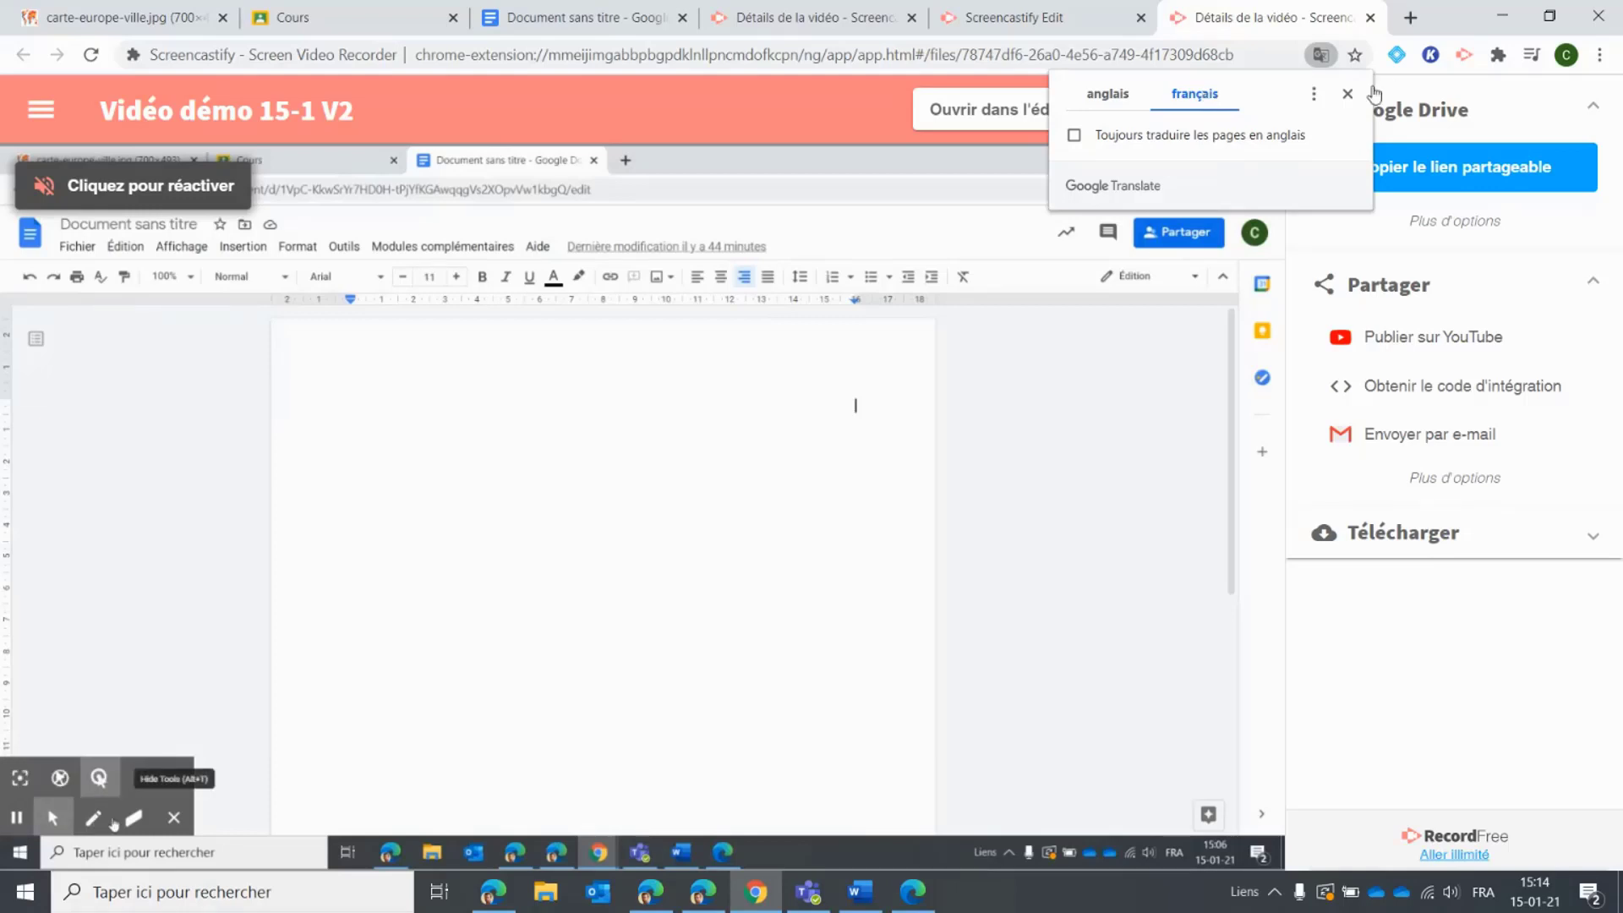
{"action": "left_click", "coordinate": [1348, 94]}
{"action": "mouse_move", "coordinate": [375, 436]}
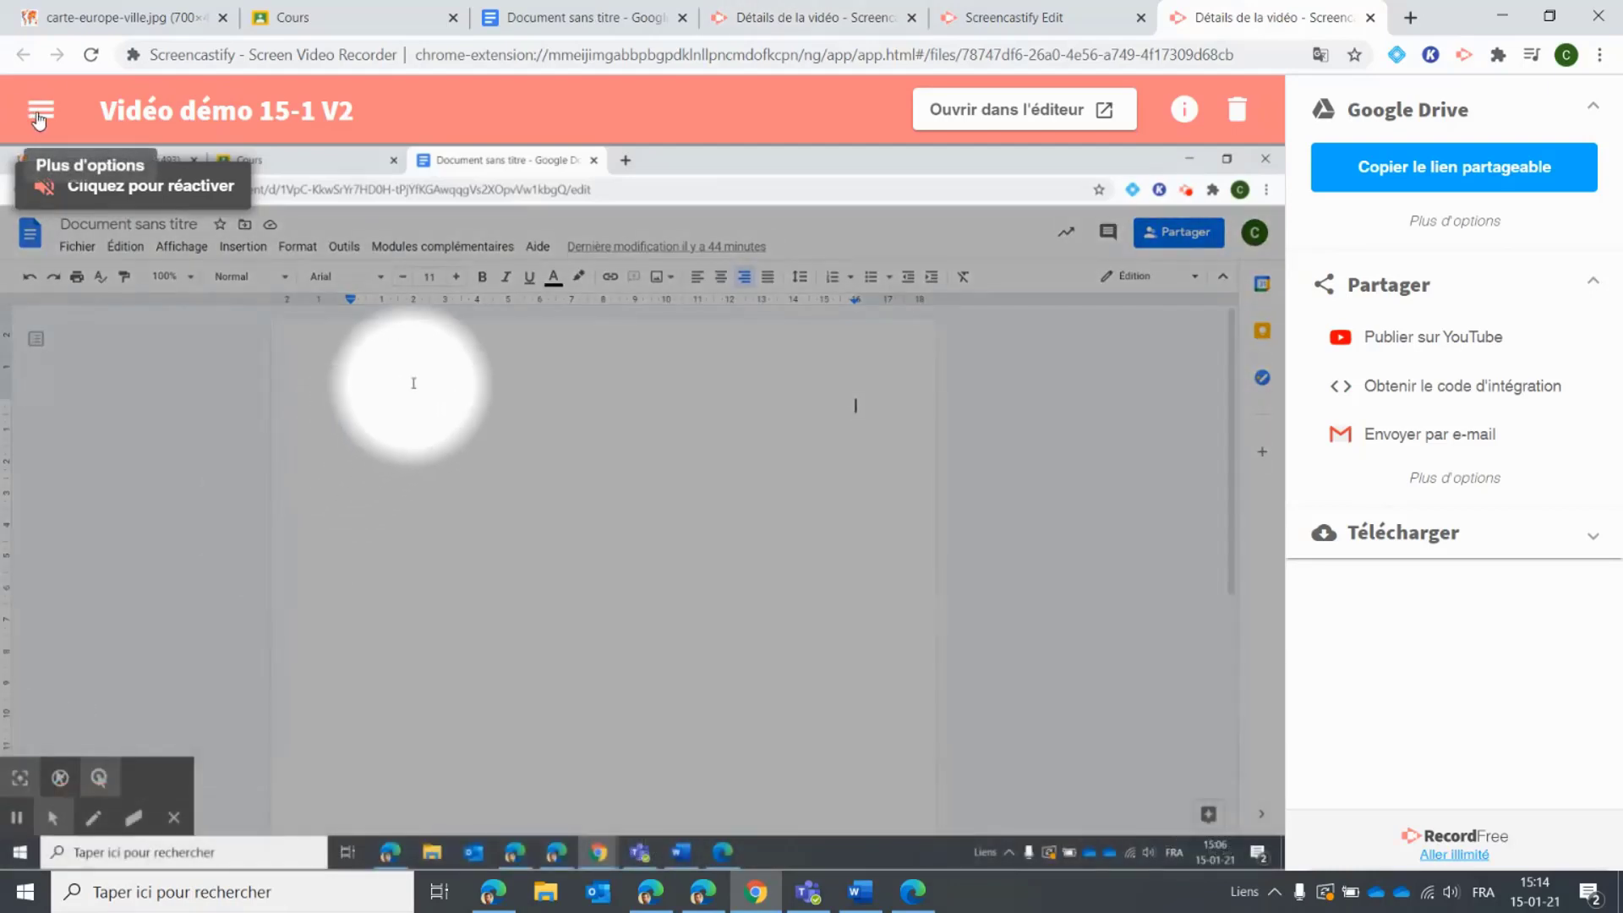
{"action": "left_click", "coordinate": [36, 115]}
{"action": "left_click", "coordinate": [127, 180]}
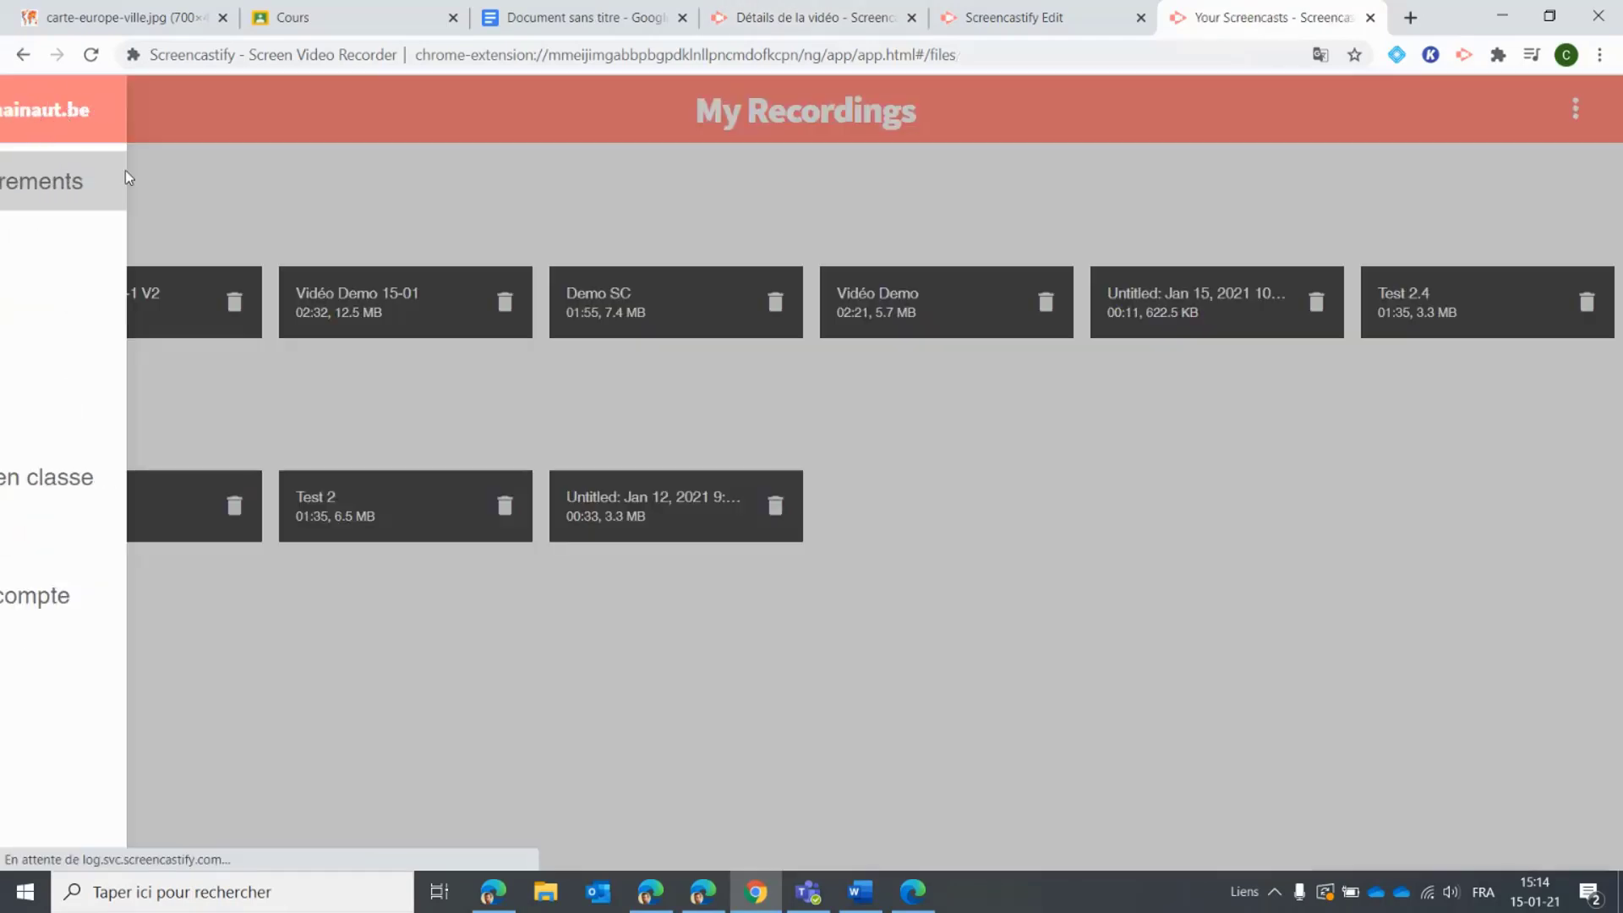